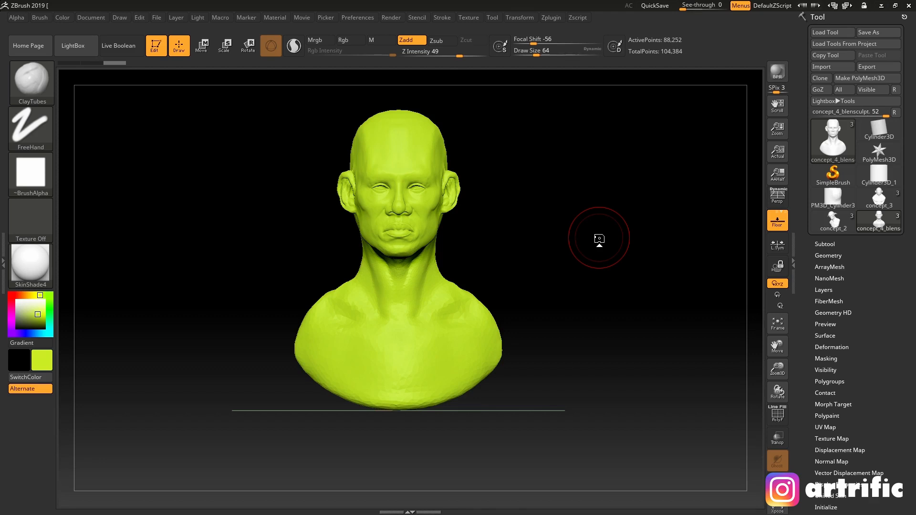
left_click(157, 17)
left_click(157, 18)
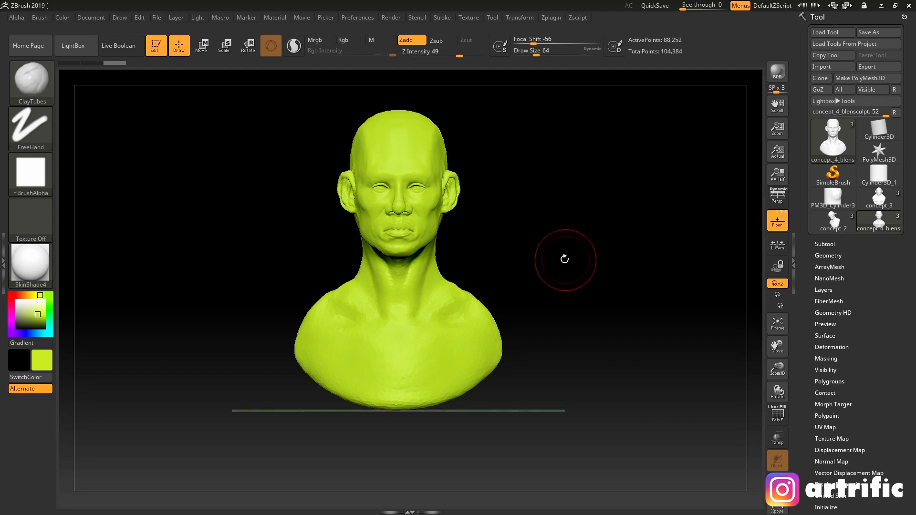
Step: Try rough ClayTubes strokes across the brow, forehead, nose, mouth and ear of the bust
left_click_drag(564, 259, 615, 239, "alt")
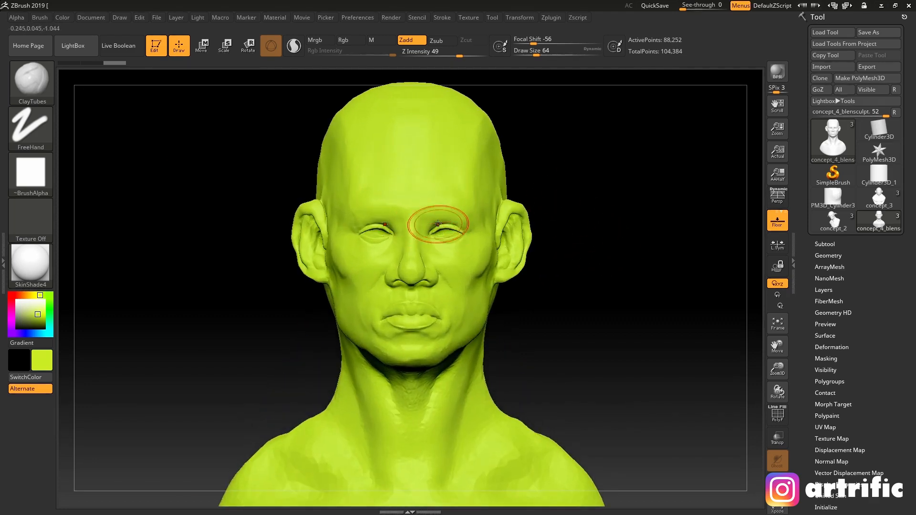
mouse_move(439, 224)
left_mouse_down()
mouse_move(424, 233)
mouse_move(446, 245)
mouse_move(405, 283)
mouse_move(419, 281)
mouse_move(463, 205)
left_mouse_up()
left_click_drag(468, 151, 447, 197)
left_click_drag(620, 191, 544, 178, "shift")
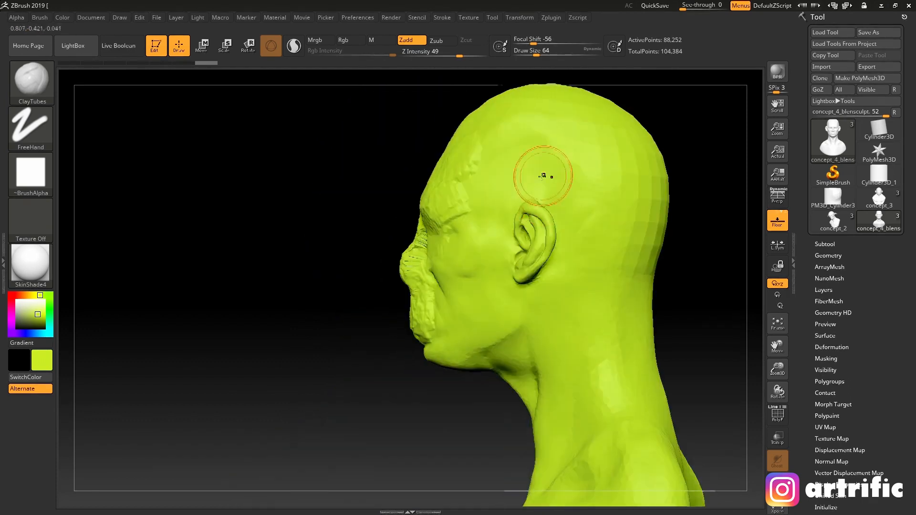
mouse_move(533, 213)
left_mouse_down()
mouse_move(535, 255)
mouse_move(537, 239)
left_mouse_up()
left_click_drag(239, 310, 272, 307)
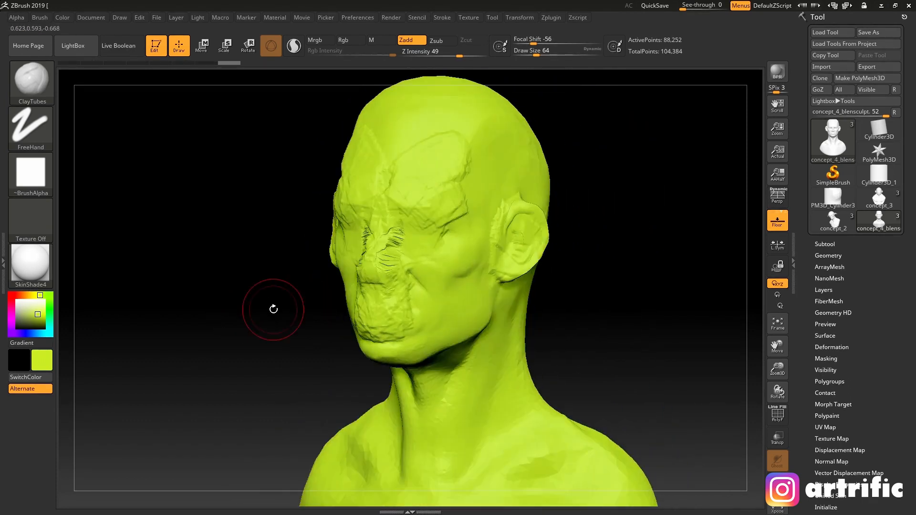
left_click_drag(632, 254, 582, 173, "alt")
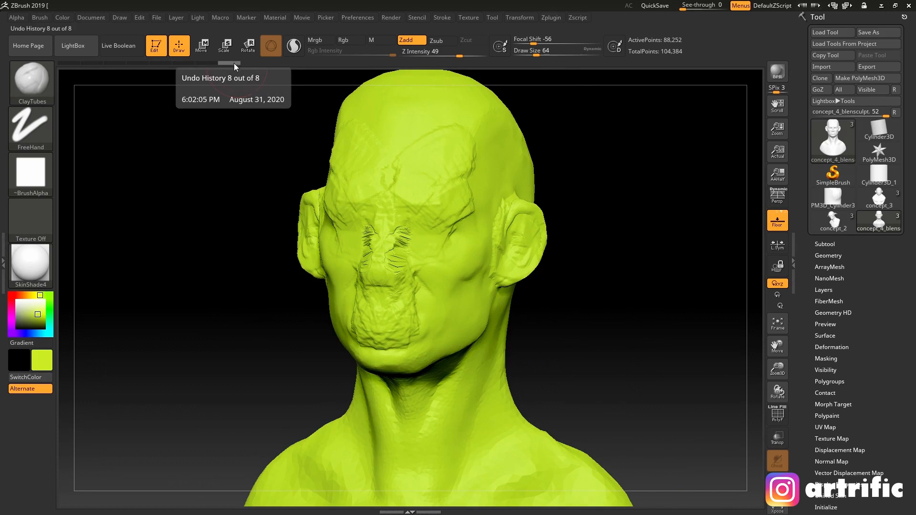
Step: Scrub through the undo history and return to the bust's state before the ClayTubes strokes
left_click_drag(228, 64, 76, 68)
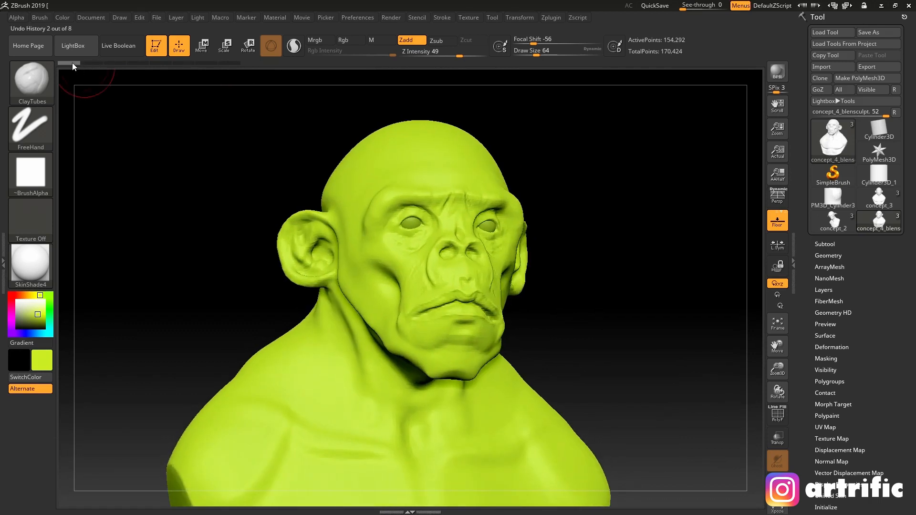
mouse_move(104, 62)
left_mouse_down()
mouse_move(113, 62)
mouse_move(95, 62)
mouse_move(229, 63)
left_mouse_up()
left_click_drag(199, 112, 165, 129)
left_click_drag(222, 63, 123, 65)
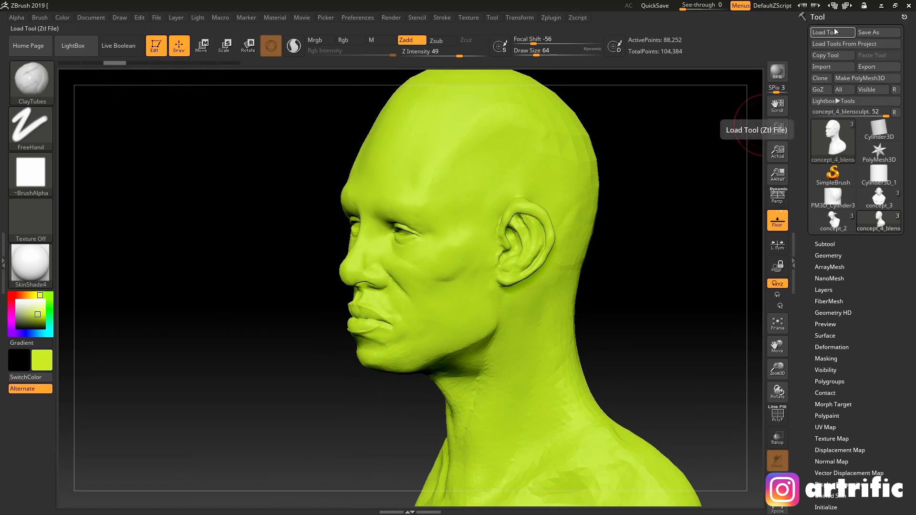
Step: Look up the undo history preferences and the project's save and undo history options
left_click_drag(715, 205, 683, 190)
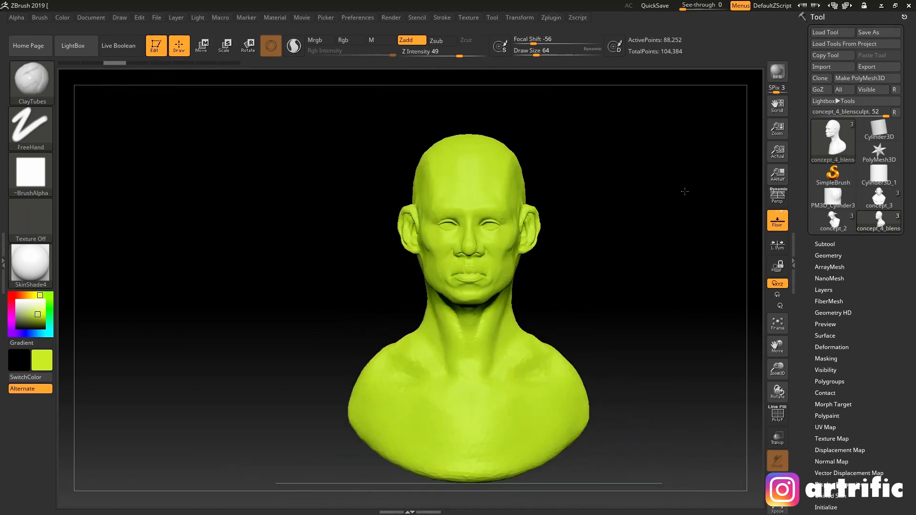
left_click(357, 17)
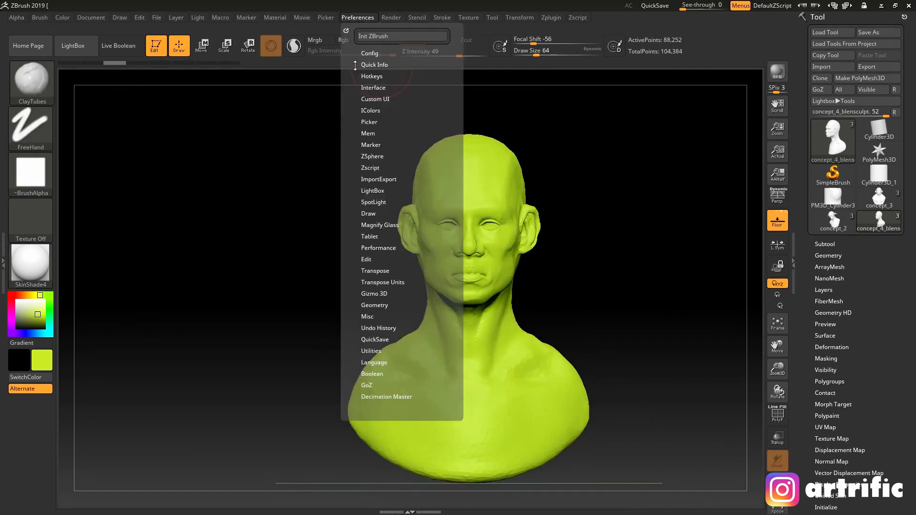
left_click(381, 328)
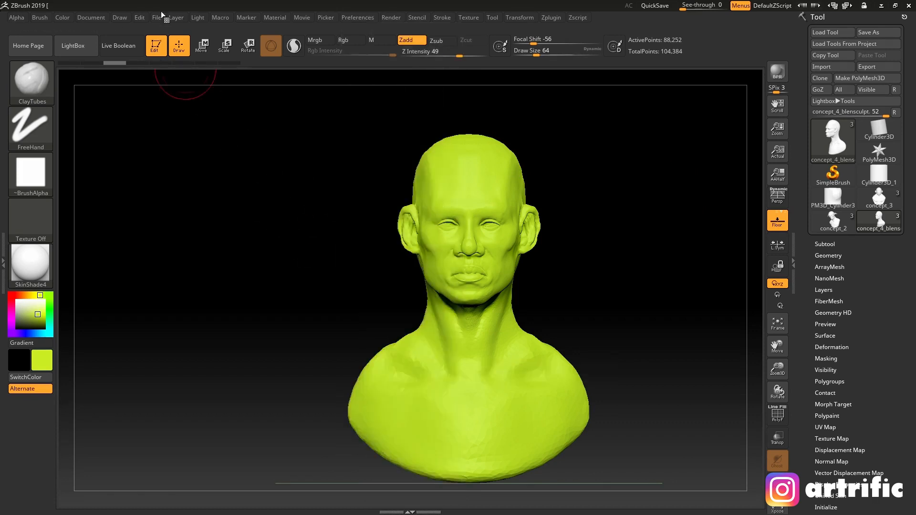
left_click(156, 18)
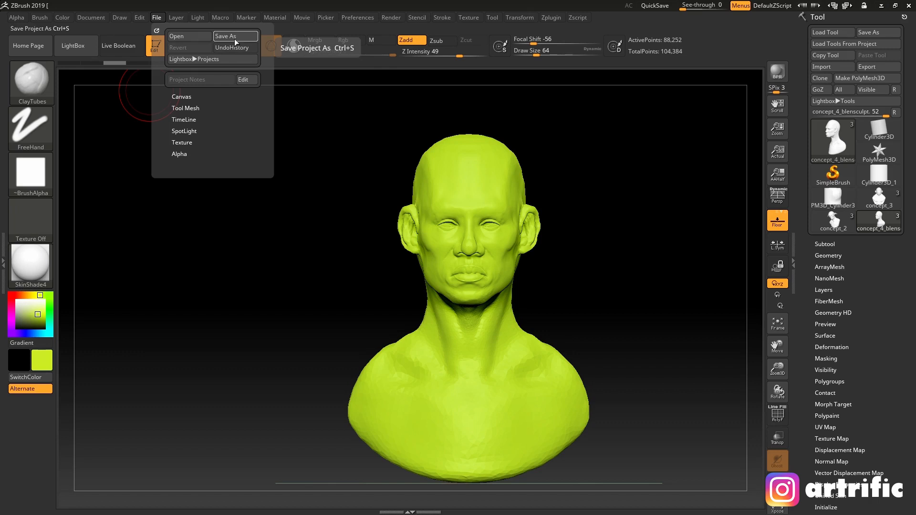
left_click_drag(581, 188, 607, 225)
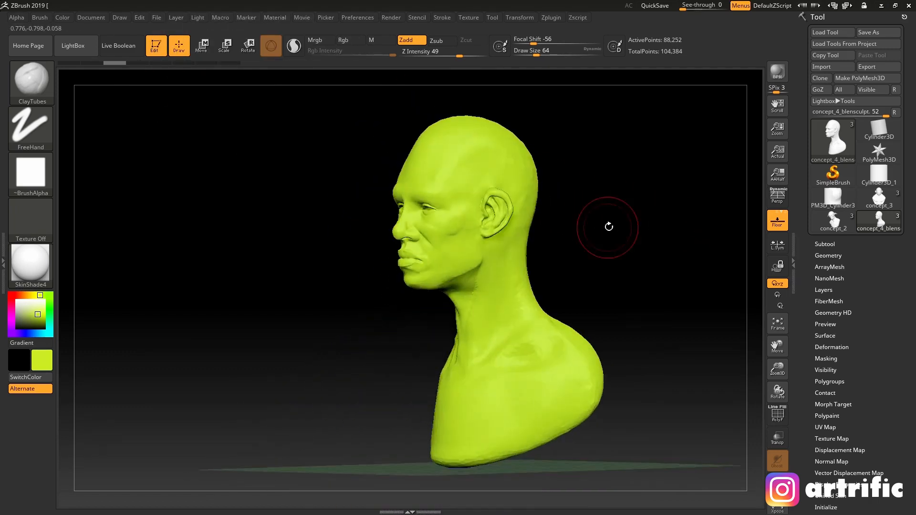
left_click_drag(684, 200, 602, 317)
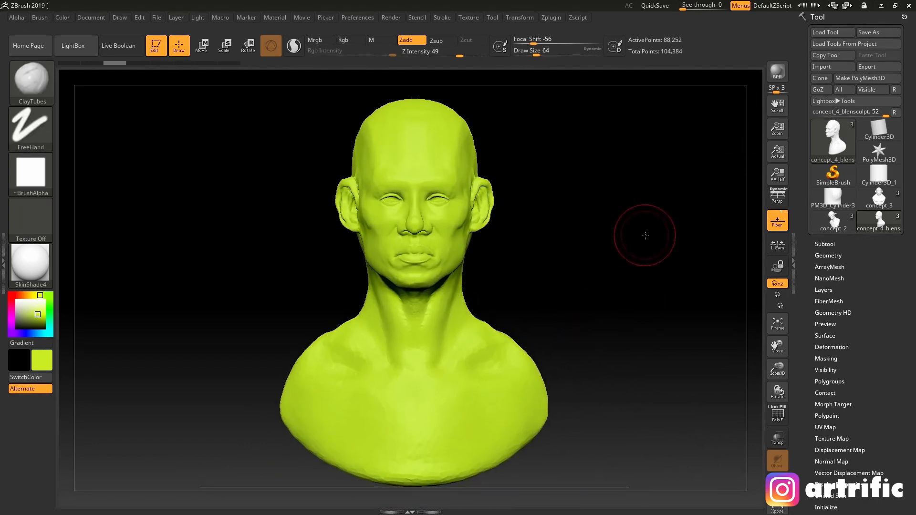
left_click_drag(644, 235, 644, 271)
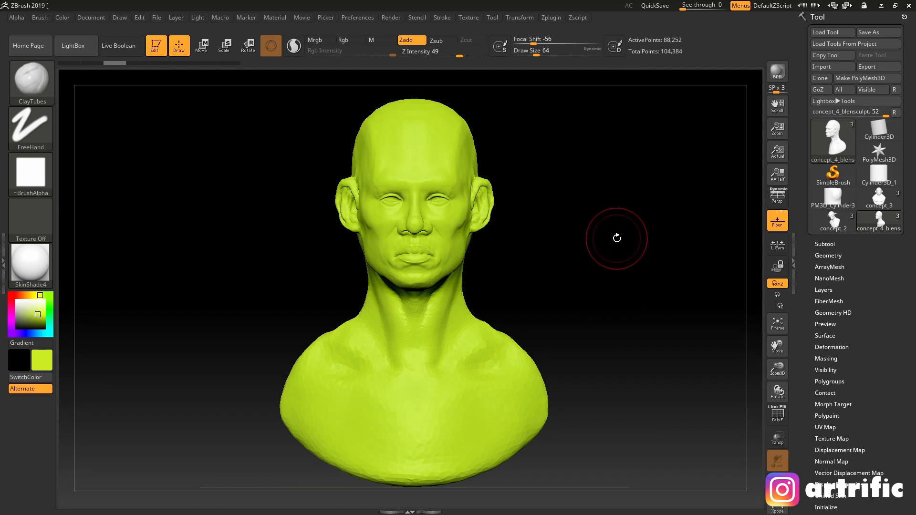
mouse_move(628, 206)
left_mouse_down()
mouse_move(618, 244)
mouse_move(646, 254)
mouse_move(639, 265)
mouse_move(614, 260)
mouse_move(649, 259)
mouse_move(631, 245)
left_mouse_up()
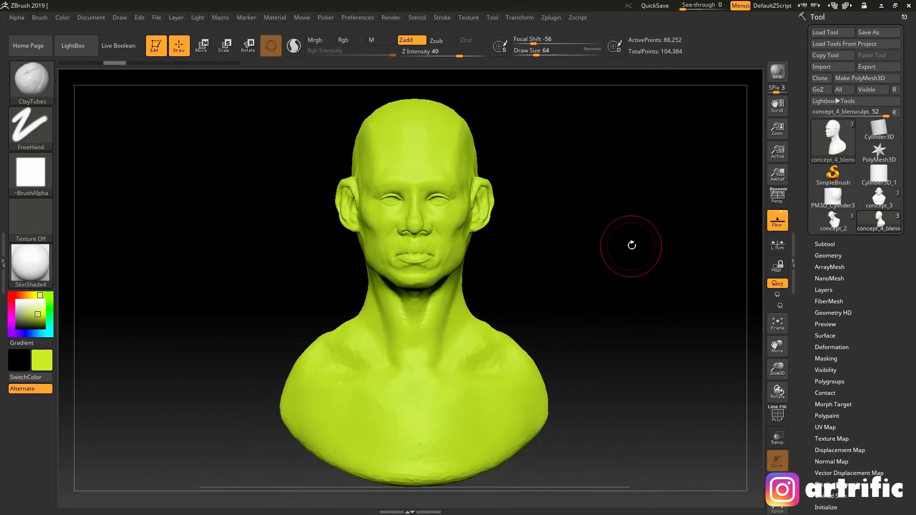
Step: Switch the sculpting brush from ClayTubes to Standard
left_click(32, 88)
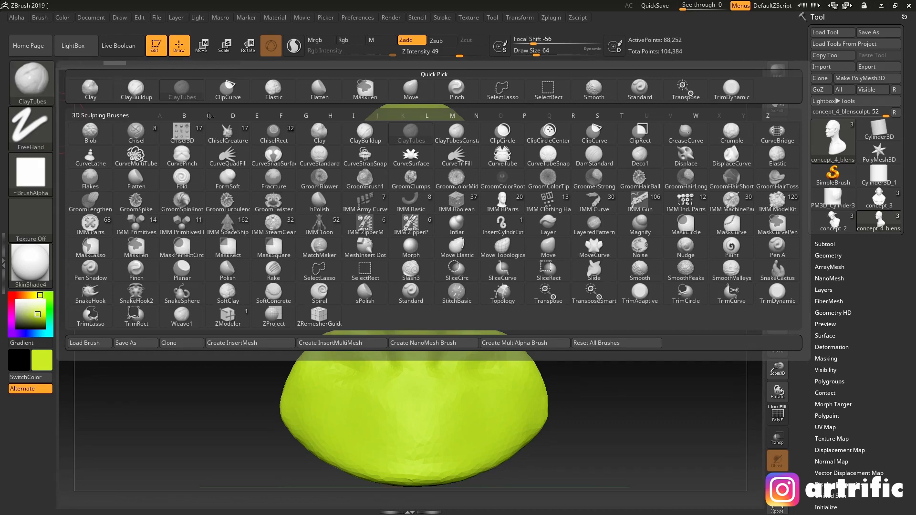
left_click(639, 92)
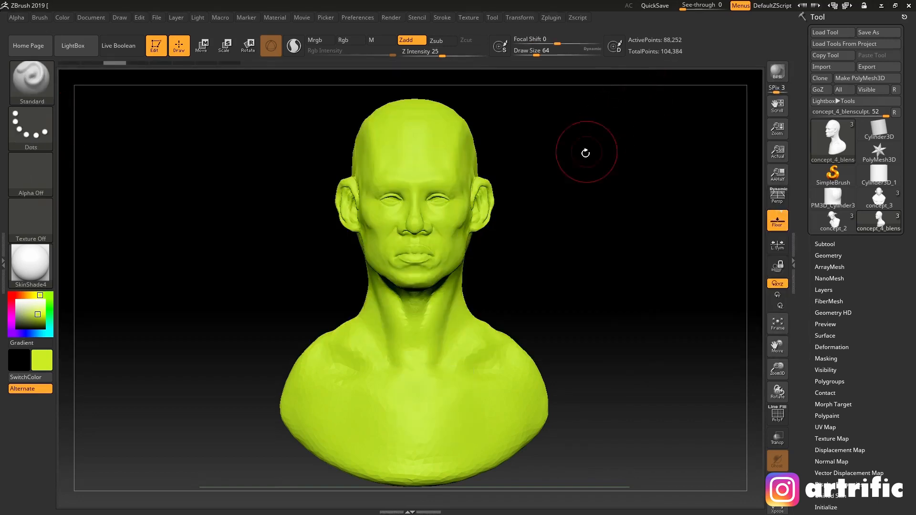
left_click(47, 93)
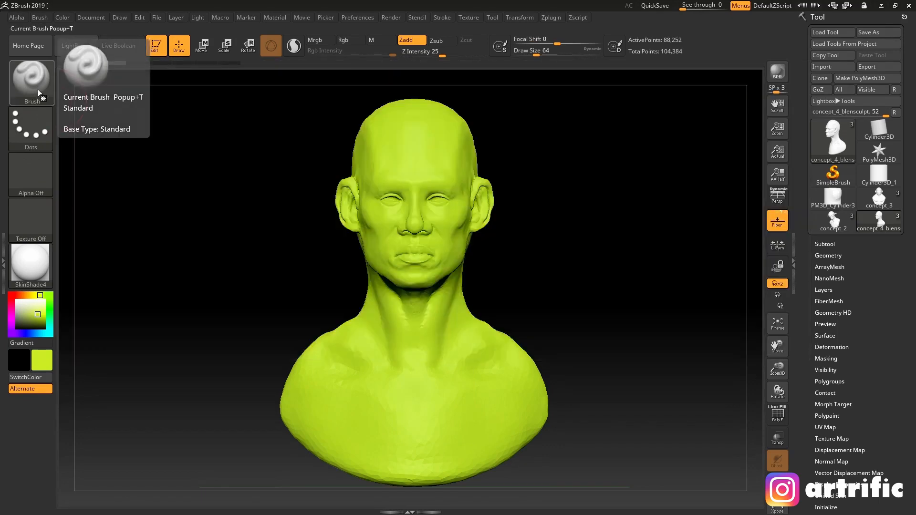
Step: Set the draw size to 33 and restore the human bust from the undo history
mouse_move(505, 231)
left_mouse_down()
mouse_move(620, 231)
mouse_move(564, 235)
mouse_move(607, 232)
mouse_move(580, 236)
left_mouse_up()
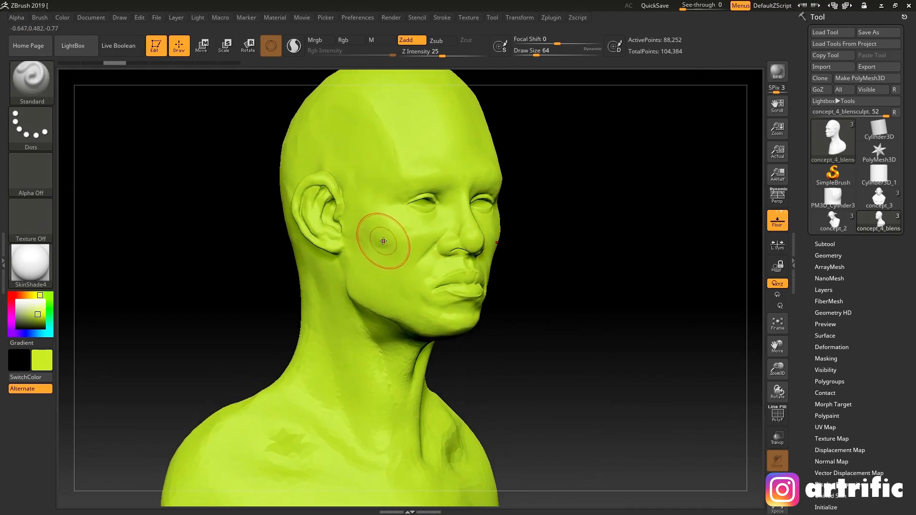
key("s")
left_click_drag(393, 242, 390, 241)
left_click_drag(573, 261, 642, 255, "alt")
left_click_drag(656, 217, 595, 220)
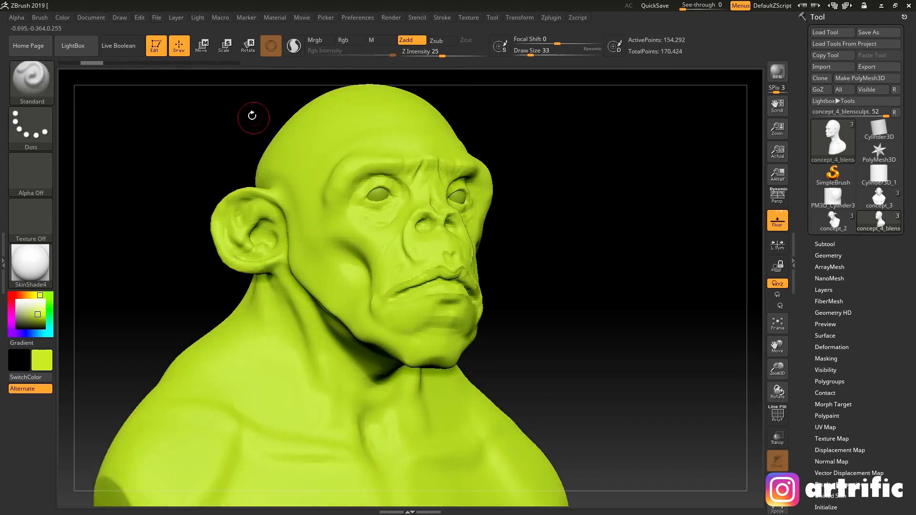
left_click(107, 63)
Step: Set the draw size to 80 and try to build up the cheeks with the Standard brush
key("s")
mouse_move(359, 245)
left_mouse_down()
mouse_move(368, 245)
mouse_move(332, 219)
mouse_move(392, 238)
mouse_move(347, 247)
mouse_move(382, 268)
left_mouse_up()
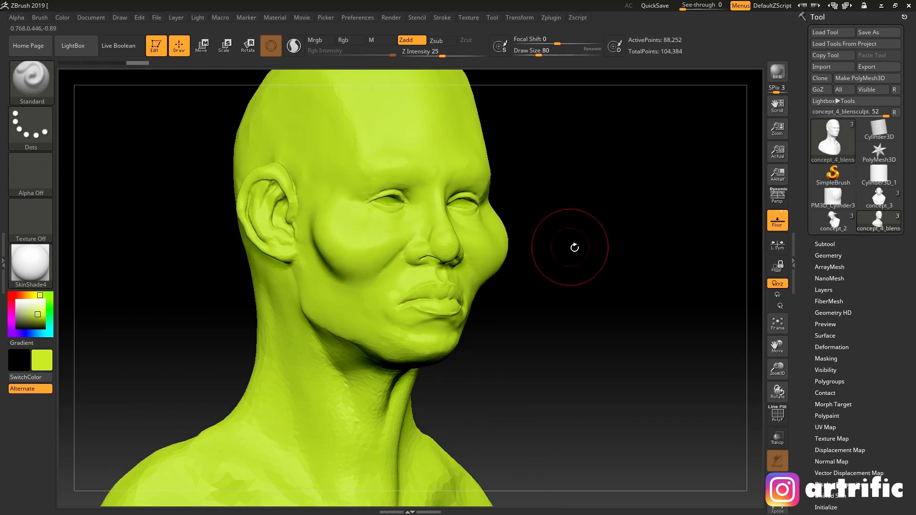
mouse_move(571, 248)
left_mouse_down()
mouse_move(599, 254)
mouse_move(564, 263)
left_mouse_up()
key("ctrl+z")
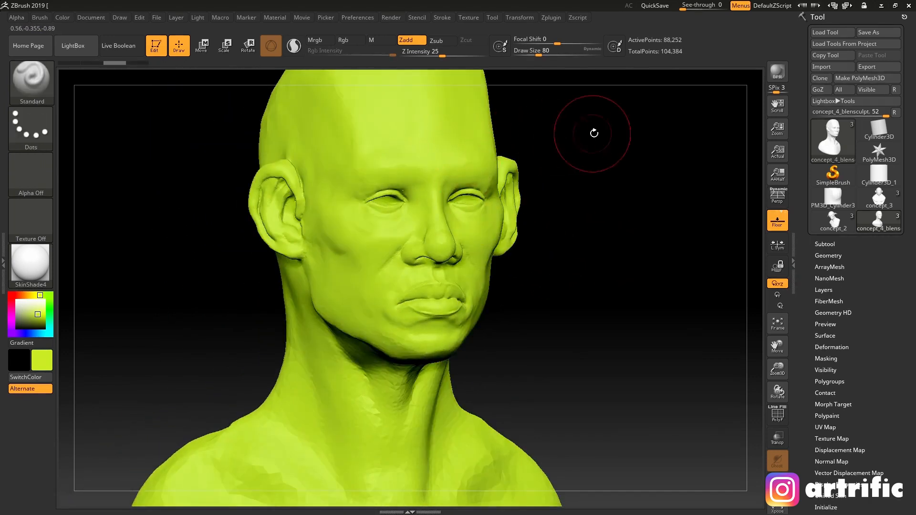
Step: Display the polyframe and examine the mesh density around the forehead, eyes and ear
mouse_move(592, 133)
left_mouse_down("alt")
mouse_move(578, 129)
mouse_move(555, 180)
left_mouse_up("alt")
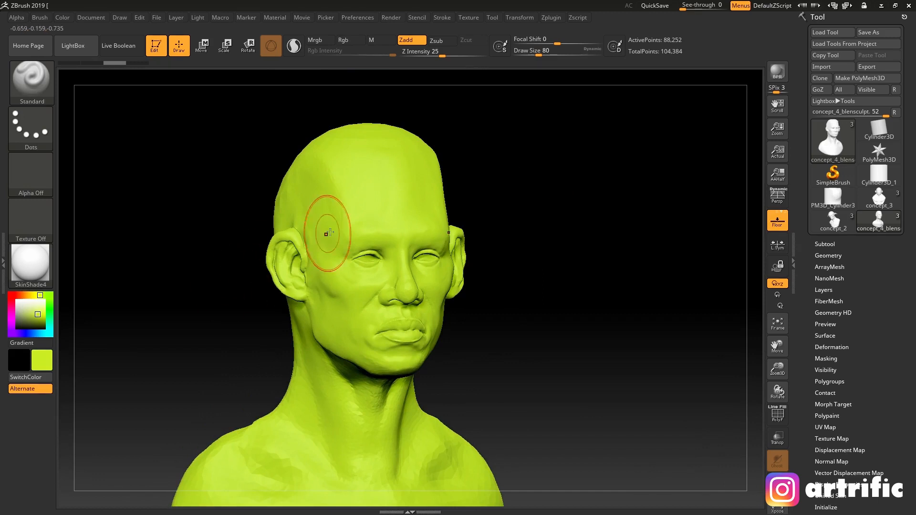
mouse_move(517, 210)
left_mouse_down("alt")
mouse_move(552, 215)
mouse_move(535, 119)
left_mouse_up("alt")
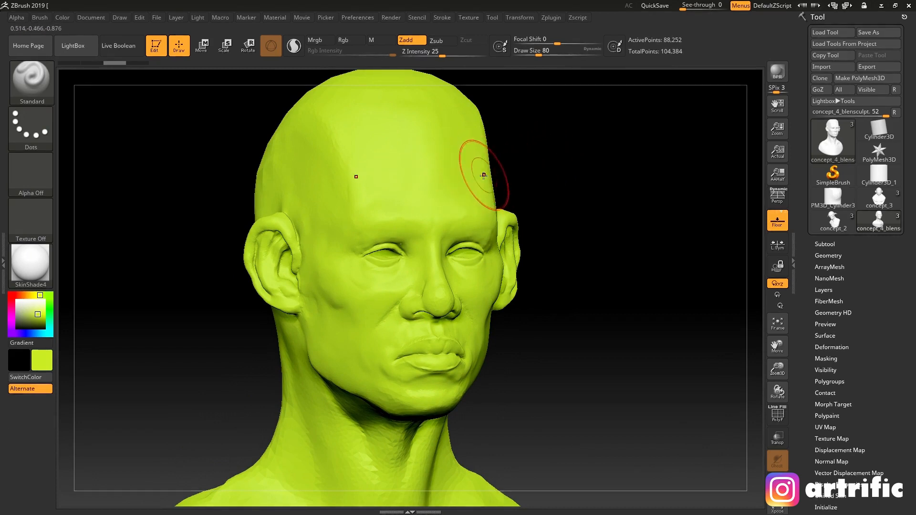
left_click_drag(538, 151, 553, 162)
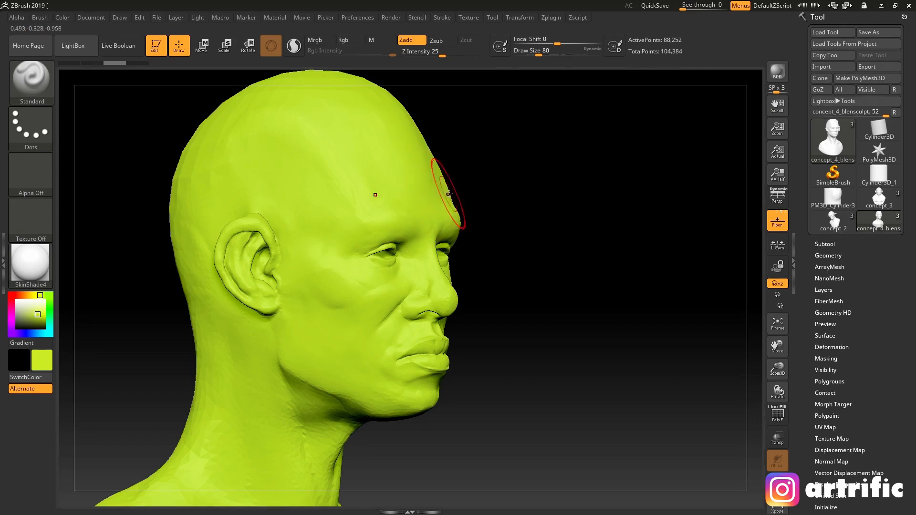
left_click_drag(510, 178, 546, 173, "alt")
key("shift+f")
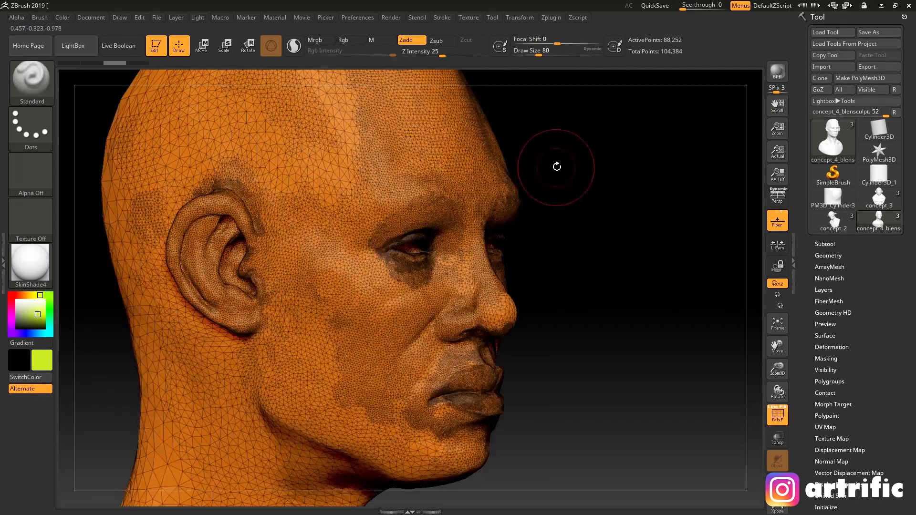
mouse_move(643, 192)
left_mouse_down("alt")
mouse_move(636, 249)
mouse_move(616, 233)
mouse_move(646, 229)
mouse_move(490, 186)
left_mouse_up("alt")
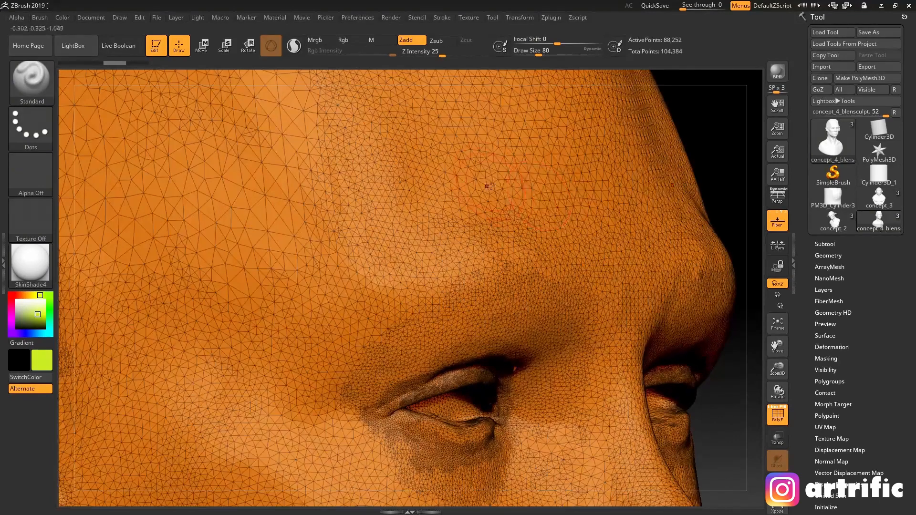
left_click_drag(712, 137, 583, 170, "alt")
left_click_drag(554, 209, 585, 155, "alt")
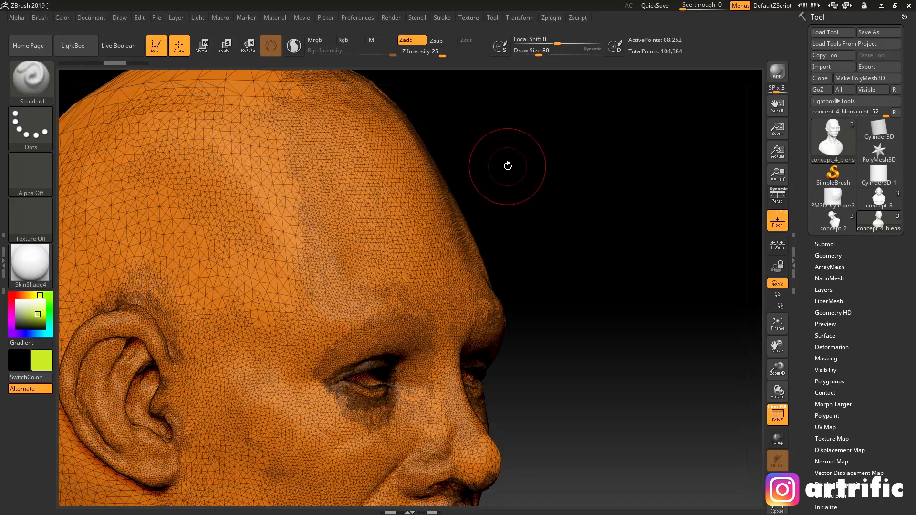
Step: Try several Standard brush strokes from the forehead towards the temple, undo each one, and hide the polyframe
mouse_move(381, 168)
left_mouse_down()
mouse_move(375, 207)
mouse_move(328, 202)
mouse_move(355, 202)
mouse_move(305, 222)
left_mouse_up()
key("ctrl+z")
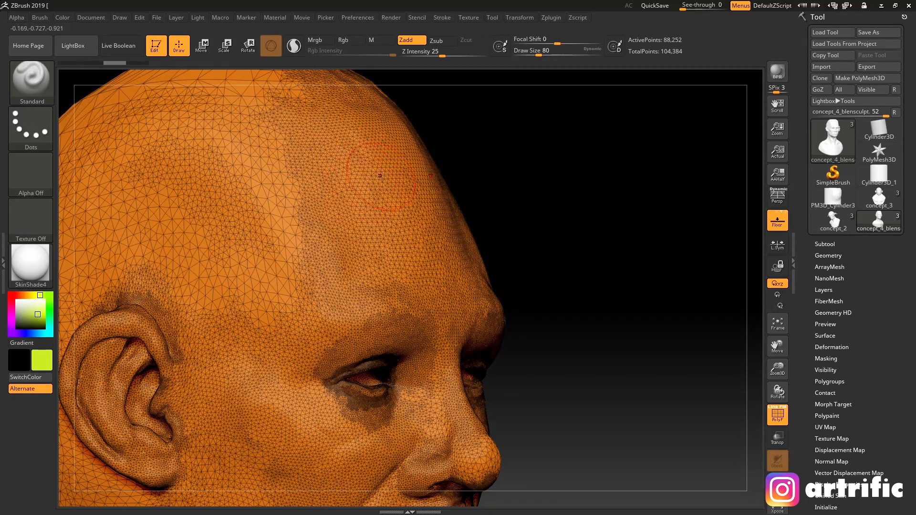
mouse_move(381, 175)
left_mouse_down()
mouse_move(335, 247)
mouse_move(282, 282)
left_mouse_up()
key("ctrl+z")
mouse_move(380, 177)
left_mouse_down()
mouse_move(369, 229)
mouse_move(302, 255)
left_mouse_up()
key("ctrl+z")
key("shift+f")
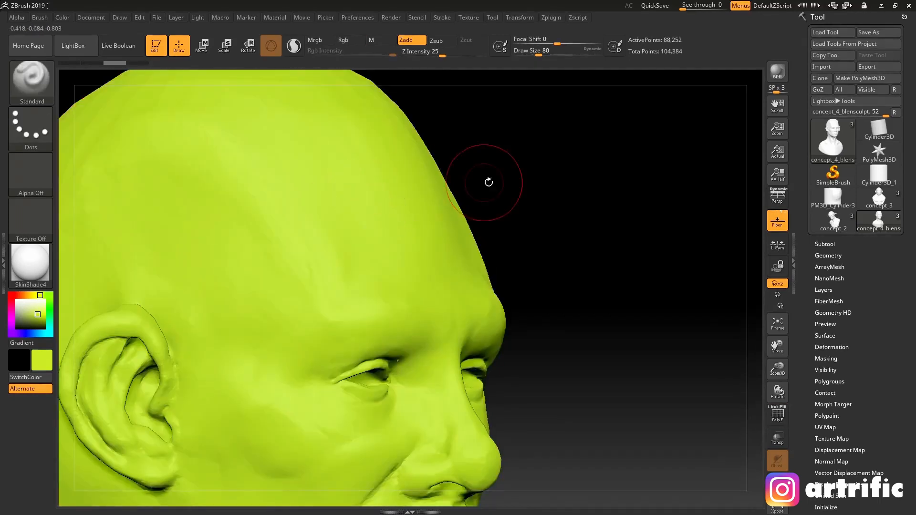
Step: Try to raise a bump on the side of the forehead with the Standard brush
left_click_drag(489, 182, 495, 164, "alt")
mouse_move(329, 196)
left_mouse_down()
mouse_move(318, 241)
mouse_move(334, 193)
left_mouse_up()
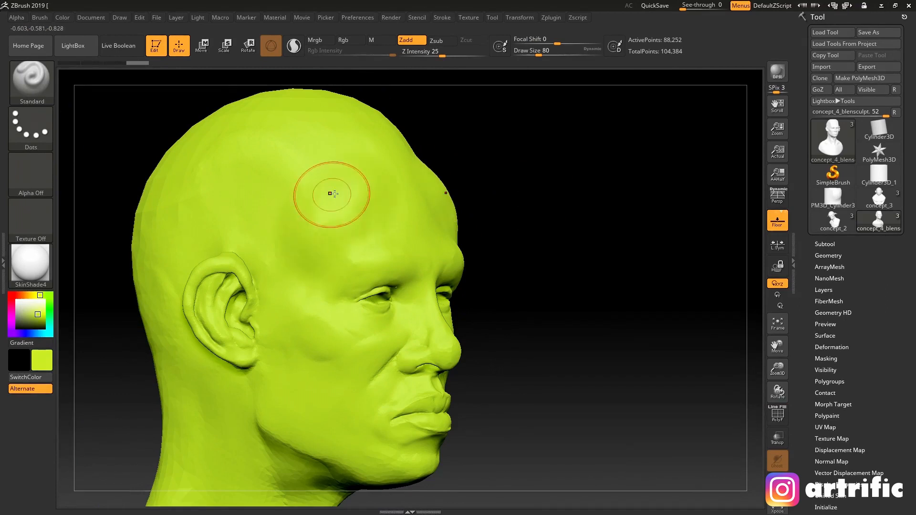
key("ctrl+z")
Step: Reduce the draw size to 56 and try to build up the cheekbone with the Standard brush
mouse_move(506, 256)
left_mouse_down("alt")
mouse_move(515, 250)
mouse_move(560, 276)
mouse_move(541, 174)
left_mouse_up("alt")
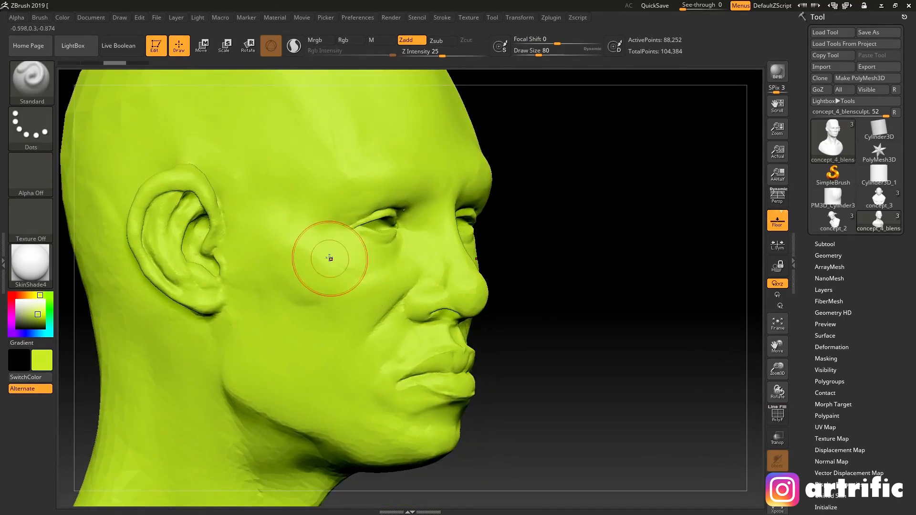
key("bracketleft")
mouse_move(284, 264)
left_mouse_down()
mouse_move(309, 287)
mouse_move(376, 274)
left_mouse_up()
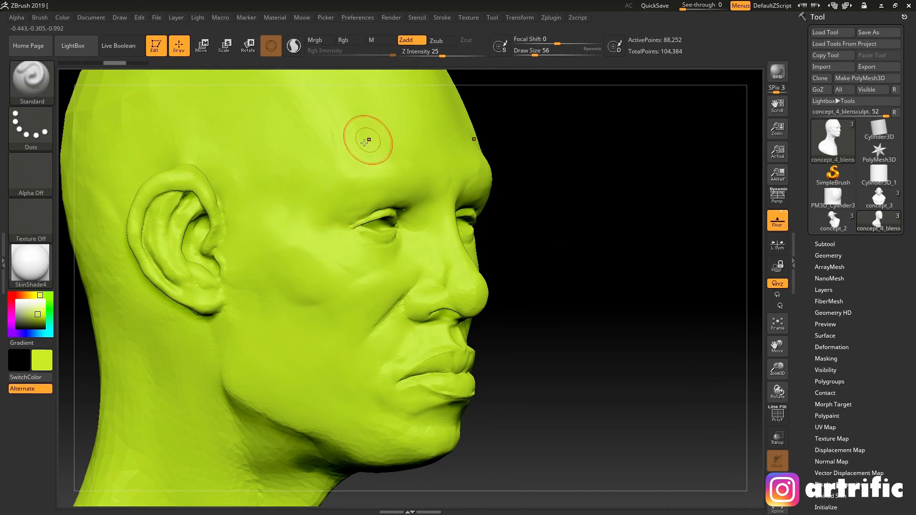
left_click_drag(299, 283, 337, 280)
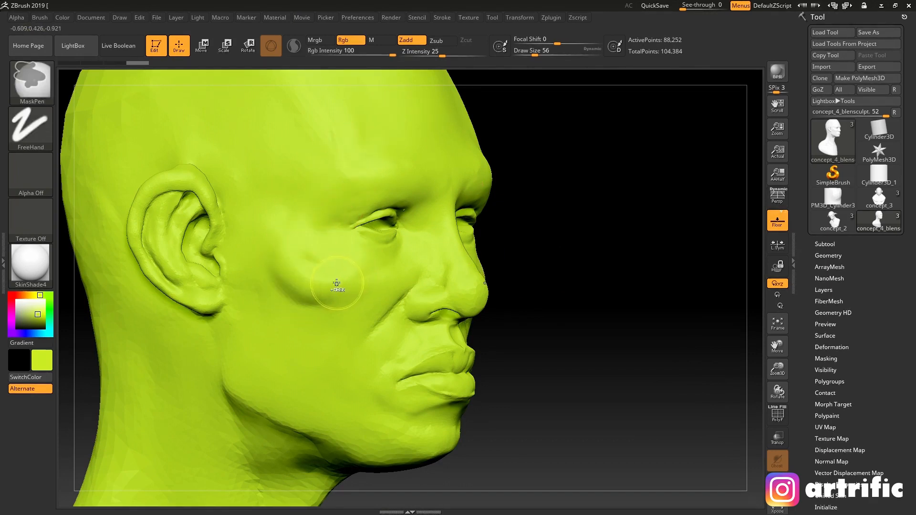
key("ctrl+z")
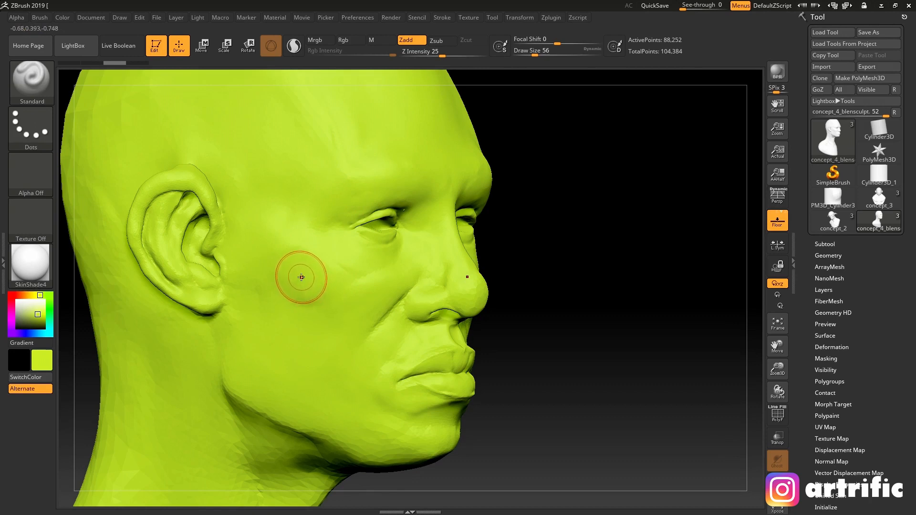
Step: Try several raised Standard brush strokes across the cheekbone below the eye, and undo them
mouse_move(289, 268)
left_mouse_down()
mouse_move(273, 258)
mouse_move(329, 298)
mouse_move(364, 291)
mouse_move(357, 287)
left_mouse_up()
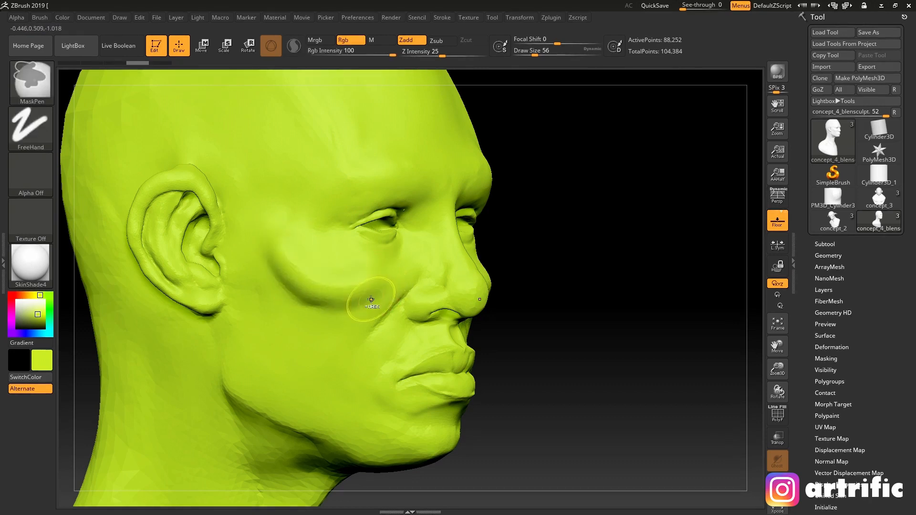
key("ctrl+z")
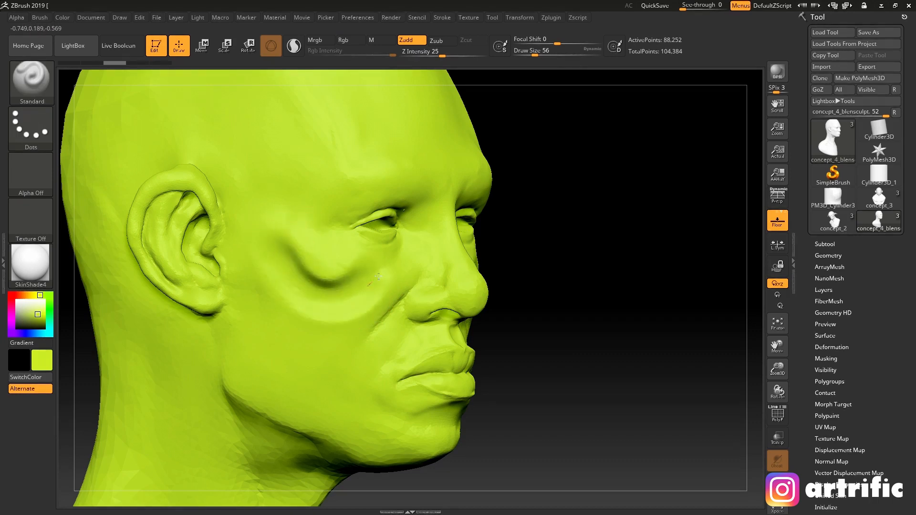
left_click_drag(349, 290, 365, 281)
mouse_move(529, 257)
left_mouse_down()
mouse_move(544, 243)
mouse_move(524, 267)
left_mouse_up()
key("ctrl+z")
key("ctrl+z")
key("ctrl+z")
Step: Try to carve a groove along the cheekbone with the Standard brush, and undo the strokes
mouse_move(562, 241)
left_mouse_down("shift")
mouse_move(487, 237)
mouse_move(459, 252)
left_mouse_up("shift")
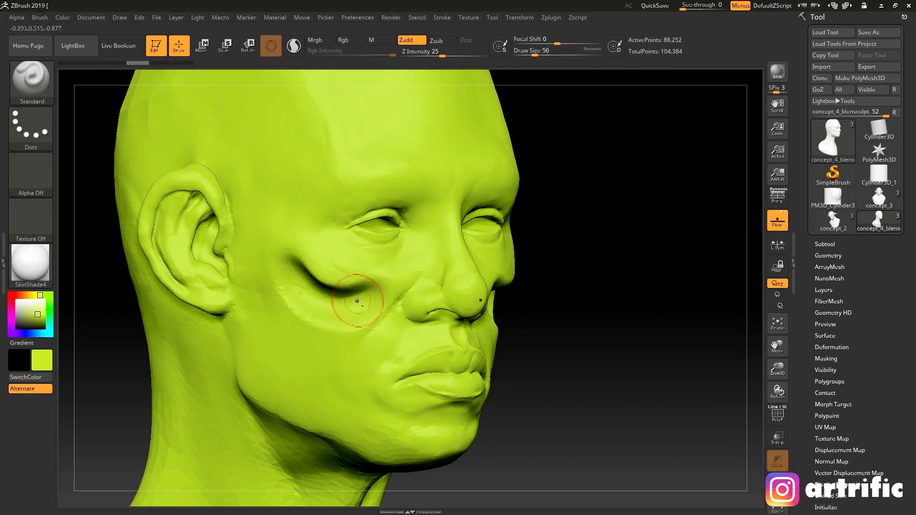
left_click_drag(591, 280, 593, 241)
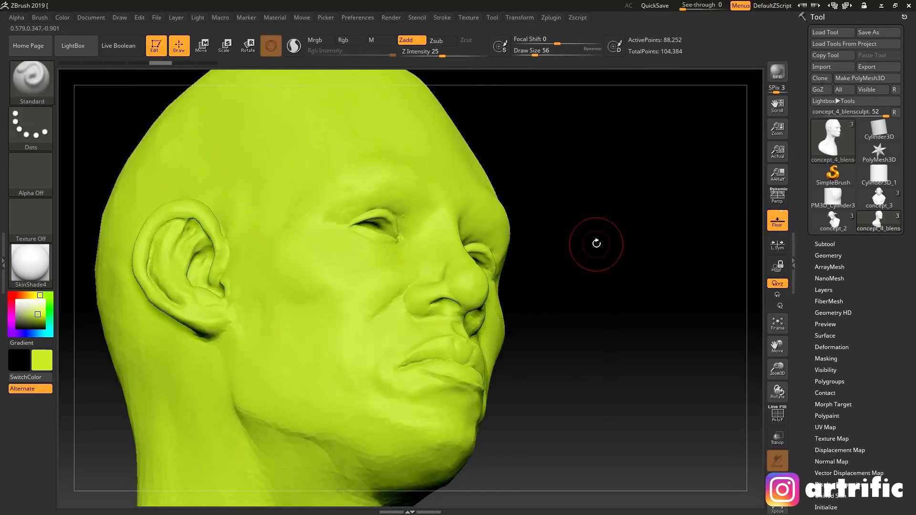
key("ctrl+z")
key("ctrl+z")
key("ctrl+z")
Step: Try alternating raised and carved strokes between the ear and the nose, and undo the last one
left_click_drag(612, 282, 532, 265, "shift")
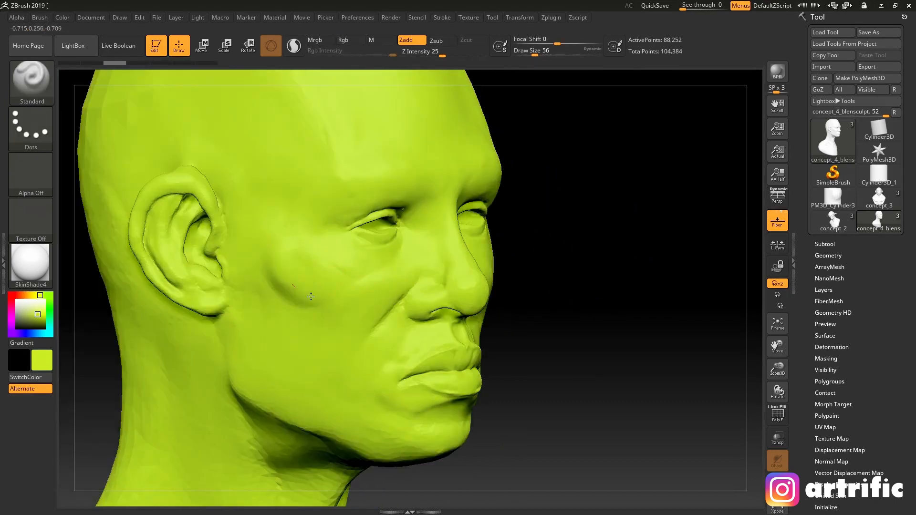
left_click_drag(310, 297, 382, 284)
left_click_drag(284, 279, 368, 302)
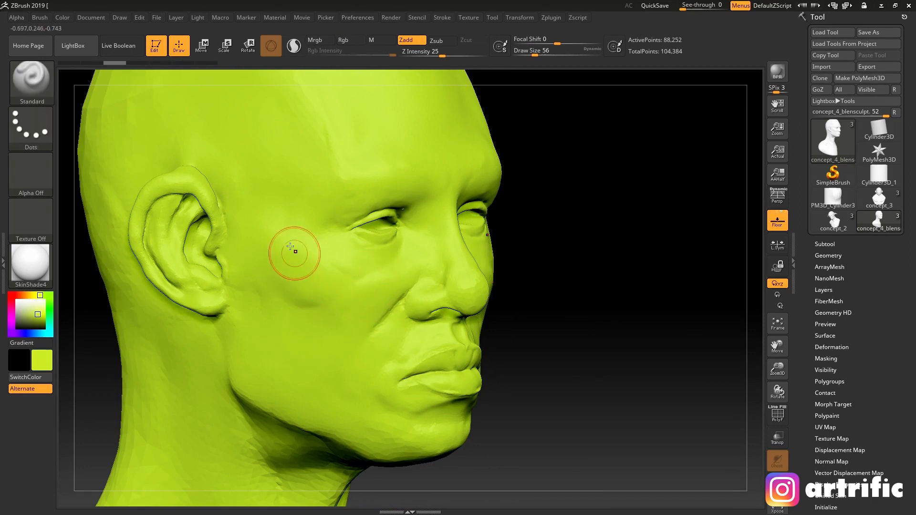
mouse_move(289, 272)
left_mouse_down("alt")
mouse_move(379, 288)
mouse_move(302, 294)
mouse_move(368, 301)
mouse_move(399, 278)
mouse_move(301, 288)
mouse_move(365, 297)
left_mouse_up("alt")
key("ctrl+z")
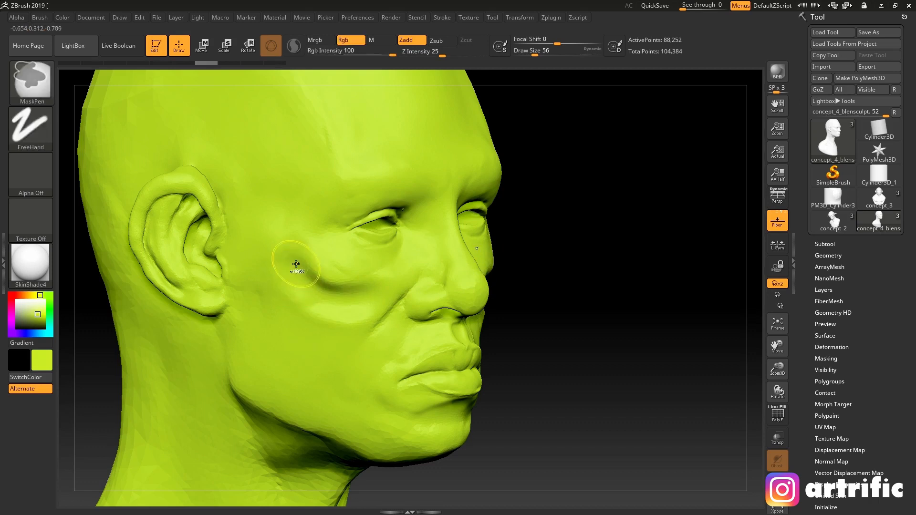
Step: Try brush strokes on the side of the forehead and on the cheekbone, and undo them
left_click_drag(552, 194, 442, 266)
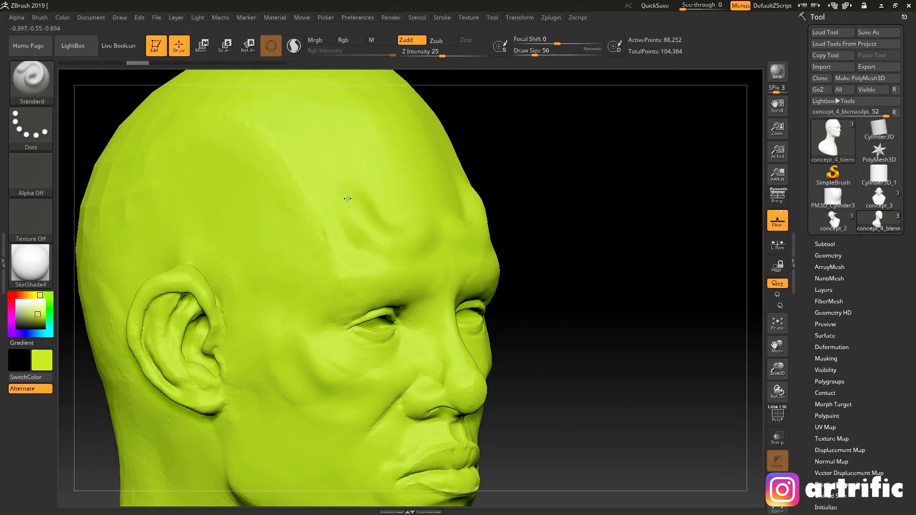
key("ctrl+z")
key("ctrl+z")
mouse_move(276, 343)
left_mouse_down()
mouse_move(327, 394)
mouse_move(293, 365)
left_mouse_up()
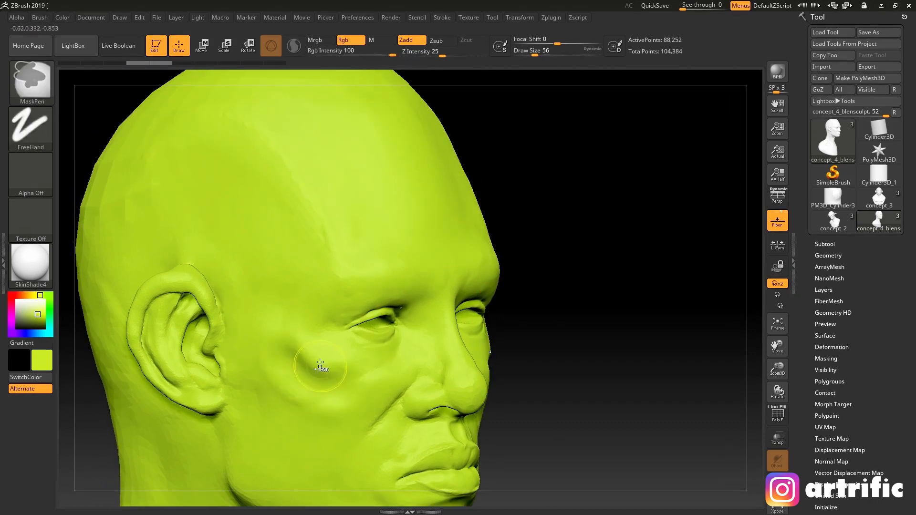
key("ctrl+z")
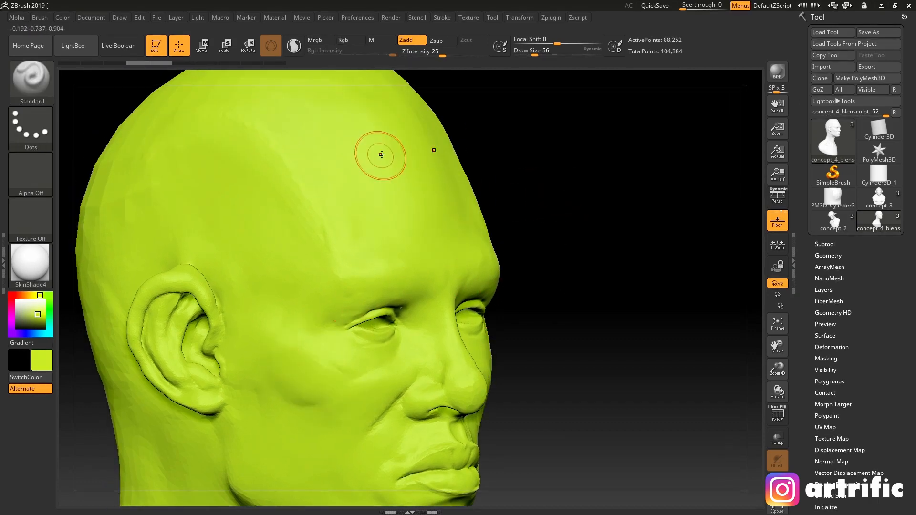
Step: Switch the Standard brush to Zsub, try to carve a hollow into the forehead, and undo it
left_click(441, 41)
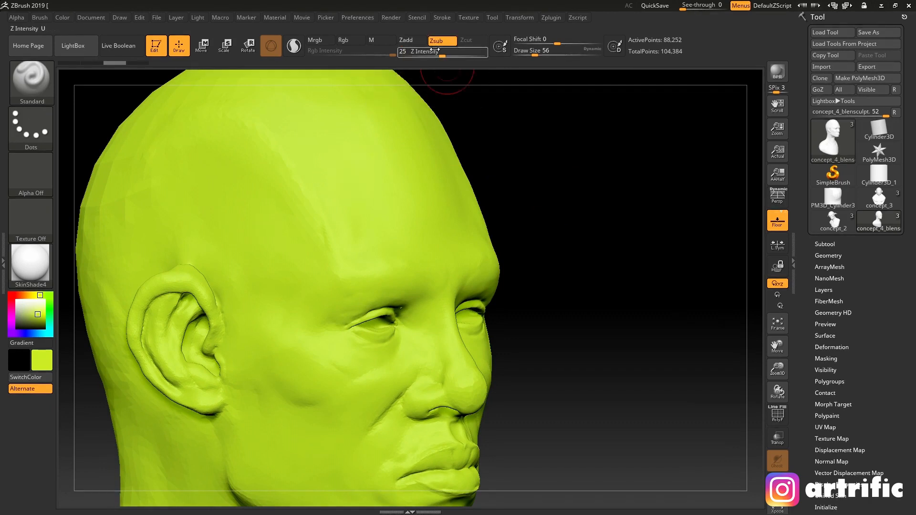
left_click_drag(375, 168, 358, 227)
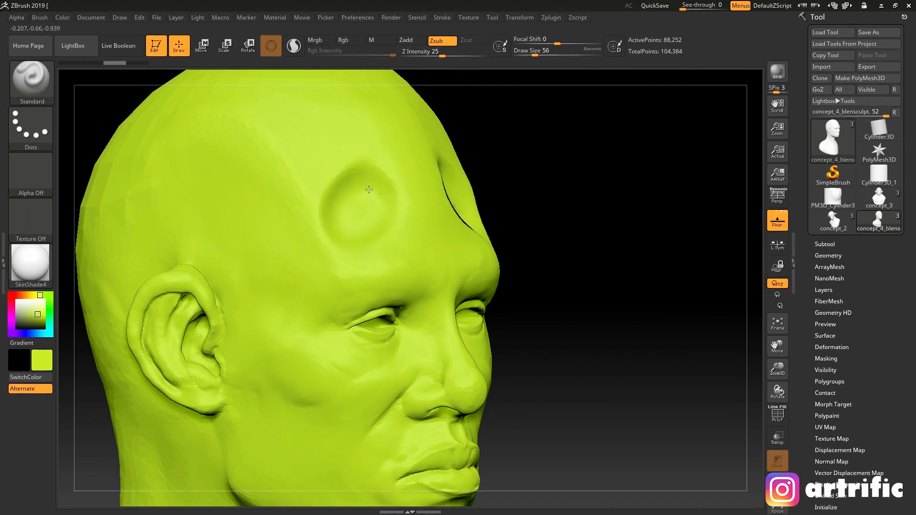
key("ctrl+z")
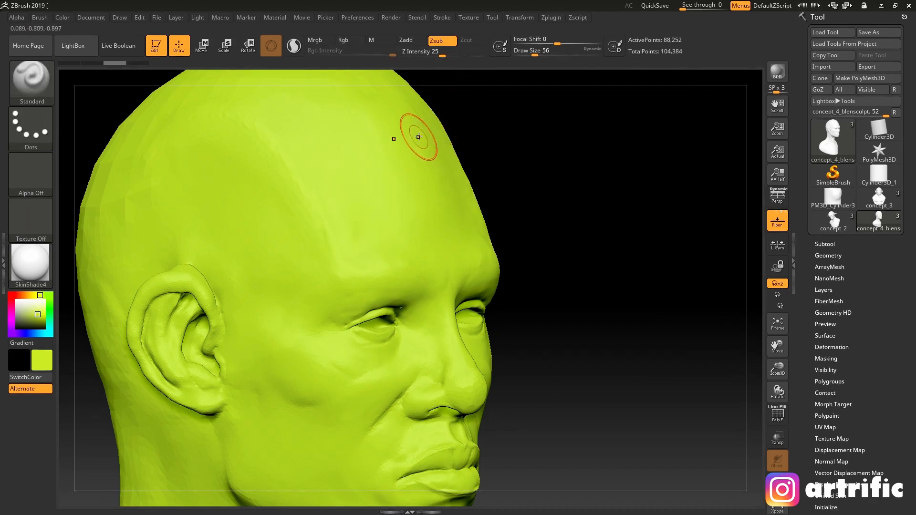
Step: Switch the brush to Zadd and try to raise a round bump on the side of the forehead
left_click(410, 43)
left_click_drag(358, 184, 363, 216)
key("ctrl+z")
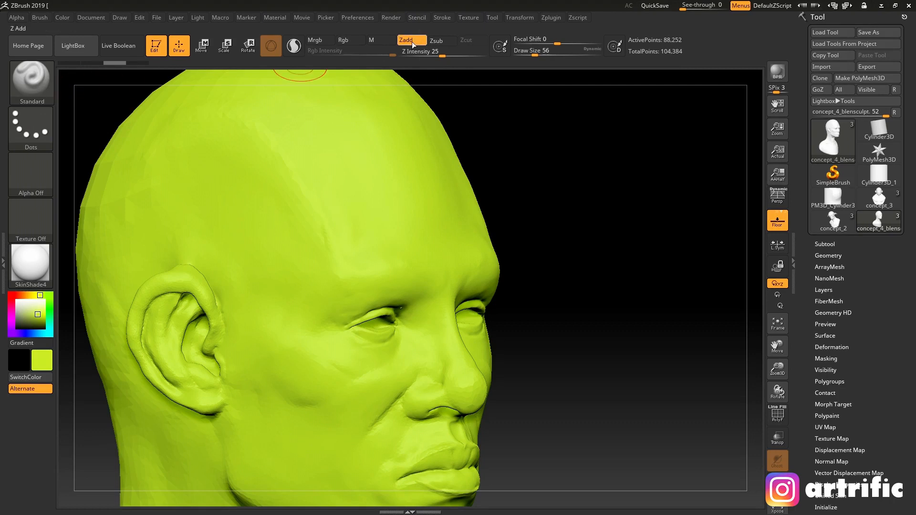
mouse_move(336, 188)
left_mouse_down()
mouse_move(338, 205)
mouse_move(319, 215)
left_mouse_up()
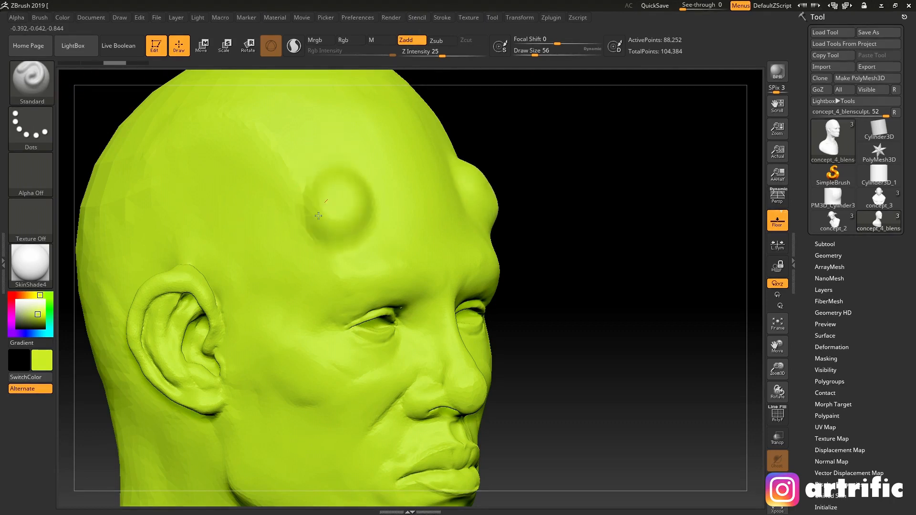
mouse_move(603, 229)
left_mouse_down()
mouse_move(573, 210)
mouse_move(529, 215)
mouse_move(645, 243)
mouse_move(620, 260)
mouse_move(619, 235)
left_mouse_up()
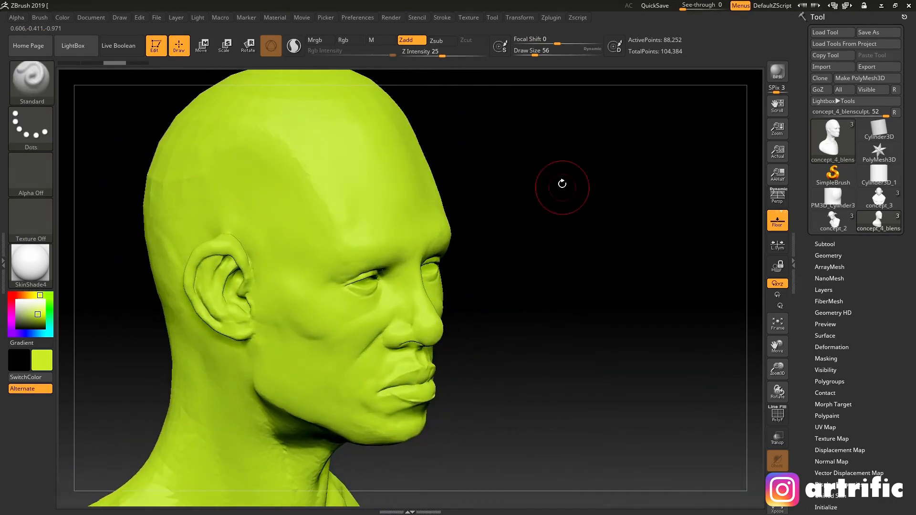
Step: Switch the brush to Zsub and try strokes around the temple and on the forehead, undoing the forehead stroke
left_click(437, 41)
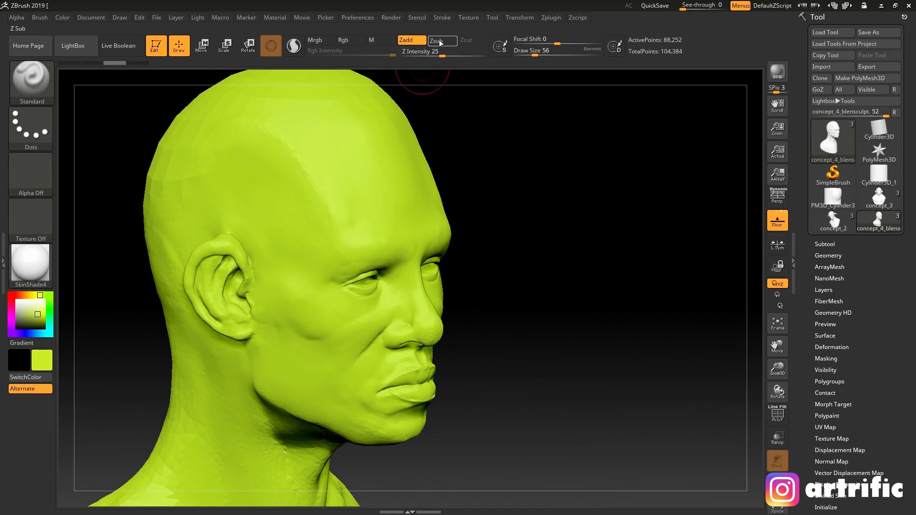
mouse_move(310, 262)
left_mouse_down()
mouse_move(307, 240)
mouse_move(341, 245)
mouse_move(413, 226)
left_mouse_up()
left_click(442, 42)
mouse_move(319, 256)
left_mouse_down()
mouse_move(311, 256)
mouse_move(319, 253)
left_mouse_up()
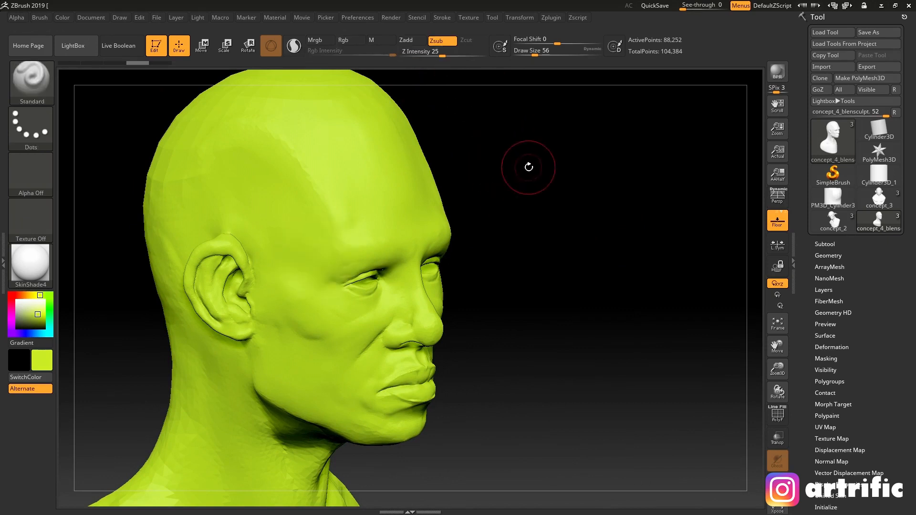
left_click_drag(527, 168, 537, 147)
mouse_move(544, 192)
left_mouse_down()
mouse_move(566, 207)
mouse_move(568, 176)
mouse_move(607, 157)
mouse_move(607, 207)
mouse_move(602, 200)
left_mouse_up()
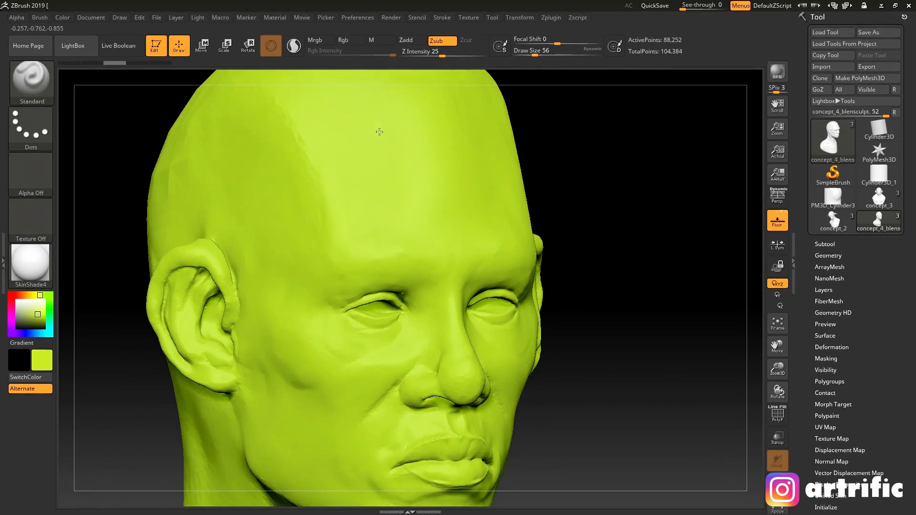
mouse_move(370, 155)
left_mouse_down()
mouse_move(356, 186)
mouse_move(370, 189)
left_mouse_up()
key("ctrl+z")
Step: Raise an oval mound on the side of the forehead in Zadd mode and carve a hollow into its centre
left_click(411, 41)
mouse_move(386, 129)
left_mouse_down()
mouse_move(355, 184)
mouse_move(387, 182)
mouse_move(379, 191)
left_mouse_up()
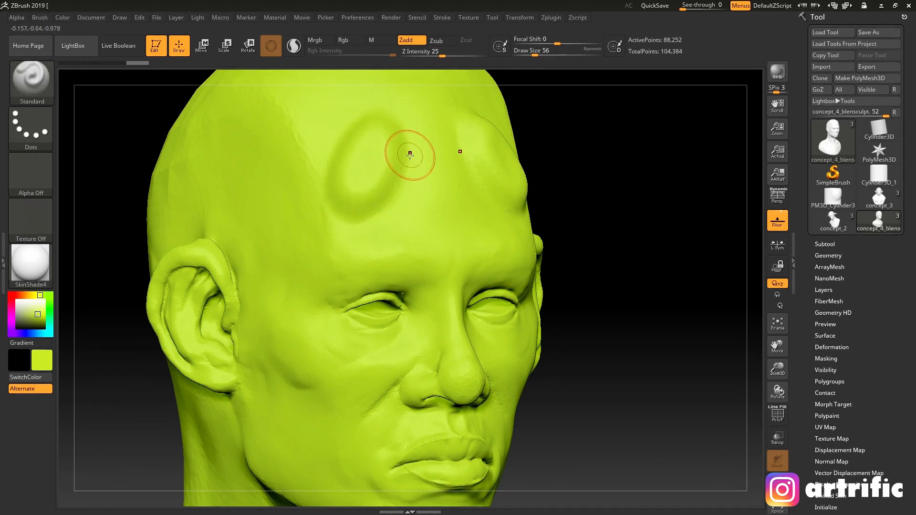
mouse_move(409, 154)
left_mouse_down()
mouse_move(366, 151)
mouse_move(353, 181)
mouse_move(382, 201)
mouse_move(383, 148)
left_mouse_up()
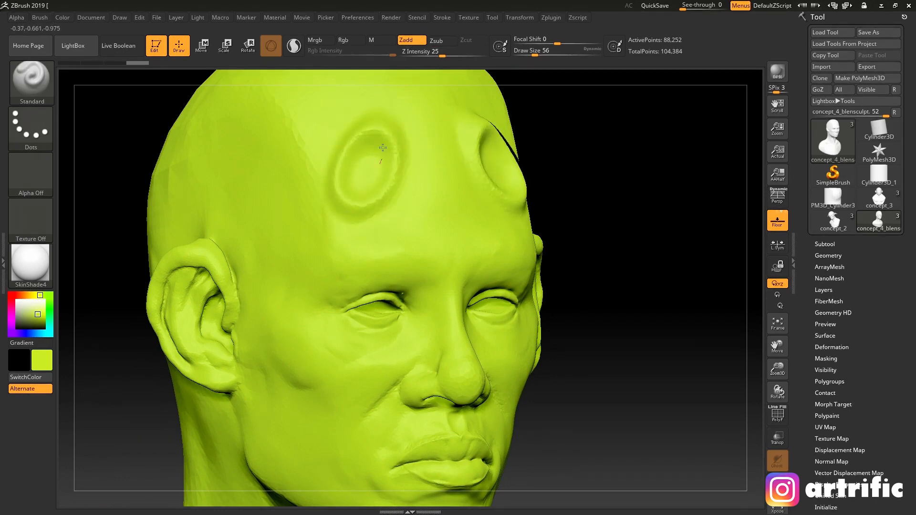
left_click_drag(363, 186, 369, 188)
Step: Deepen the hollow in the forehead mound and shape its rim with the Standard brush
left_click_drag(562, 161, 615, 162)
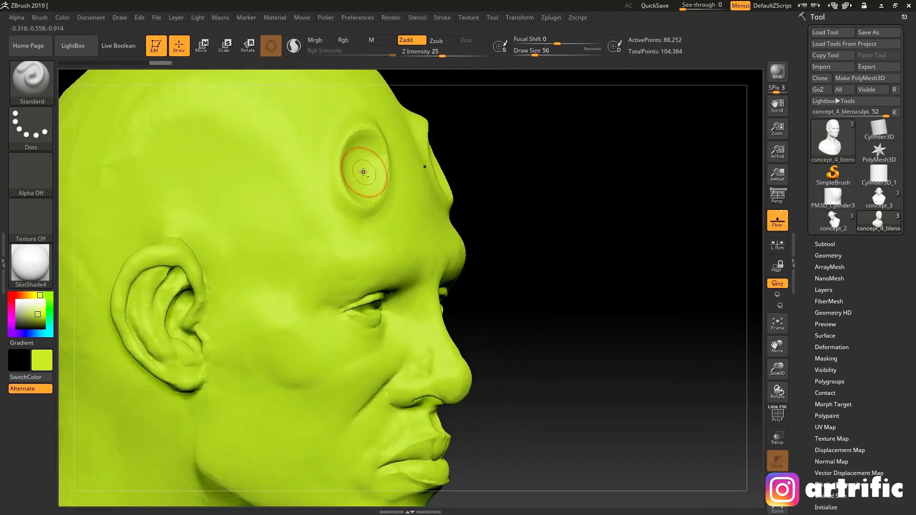
left_click_drag(553, 182, 496, 182)
mouse_move(374, 172)
left_mouse_down("alt")
mouse_move(364, 174)
mouse_move(379, 169)
mouse_move(366, 150)
left_mouse_up("alt")
left_click_drag(653, 160, 702, 164)
mouse_move(351, 131)
left_mouse_down()
mouse_move(335, 185)
mouse_move(384, 222)
left_mouse_up()
mouse_move(535, 199)
left_mouse_down()
mouse_move(515, 190)
mouse_move(556, 159)
mouse_move(539, 177)
mouse_move(547, 191)
left_mouse_up()
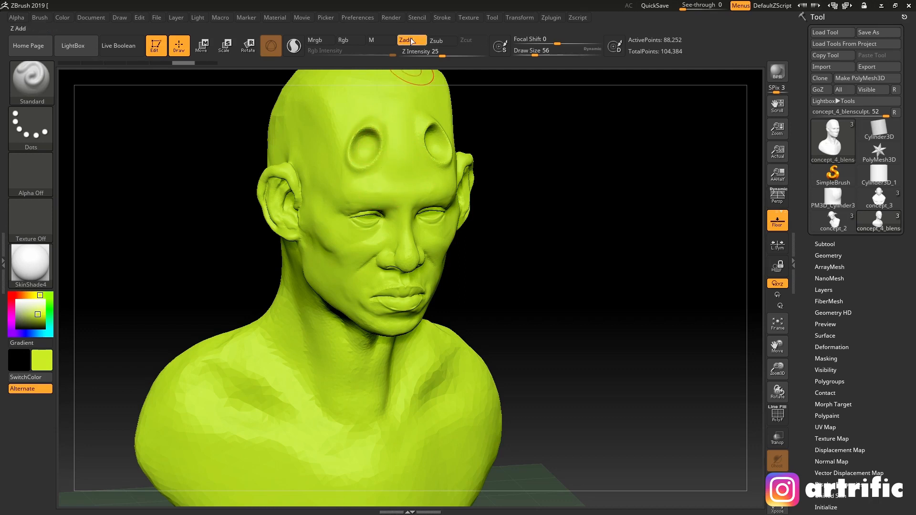
Step: Set the Standard brush's stroke type to DragRect
mouse_move(502, 171)
left_mouse_down()
mouse_move(555, 200)
mouse_move(558, 170)
mouse_move(496, 130)
left_mouse_up()
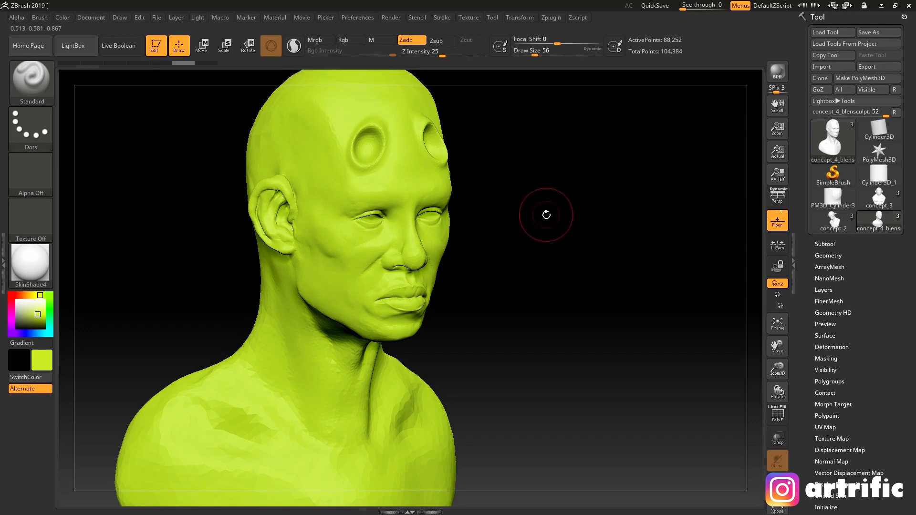
left_click_drag(548, 213, 597, 224)
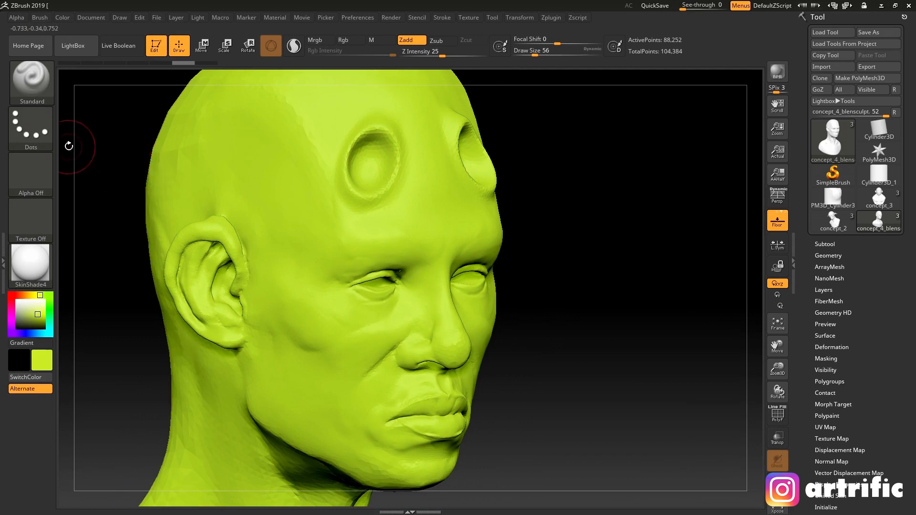
left_click(34, 122)
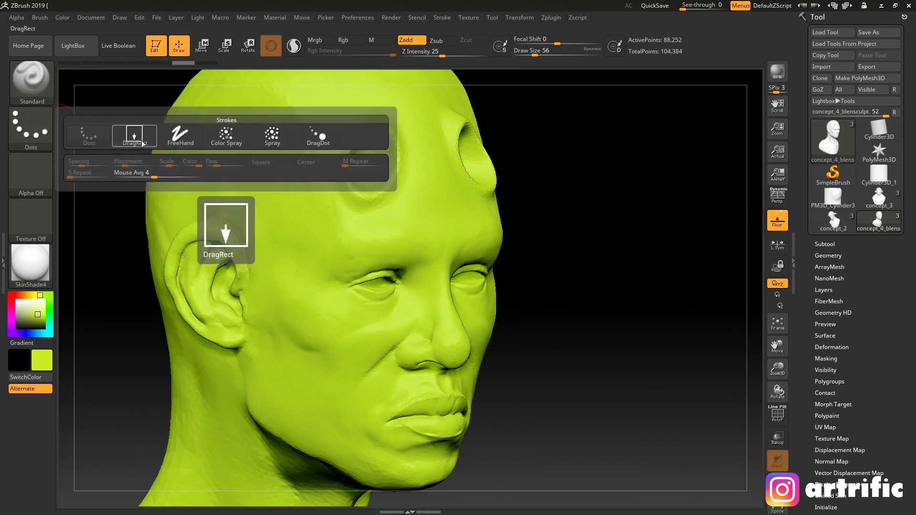
left_click(37, 134)
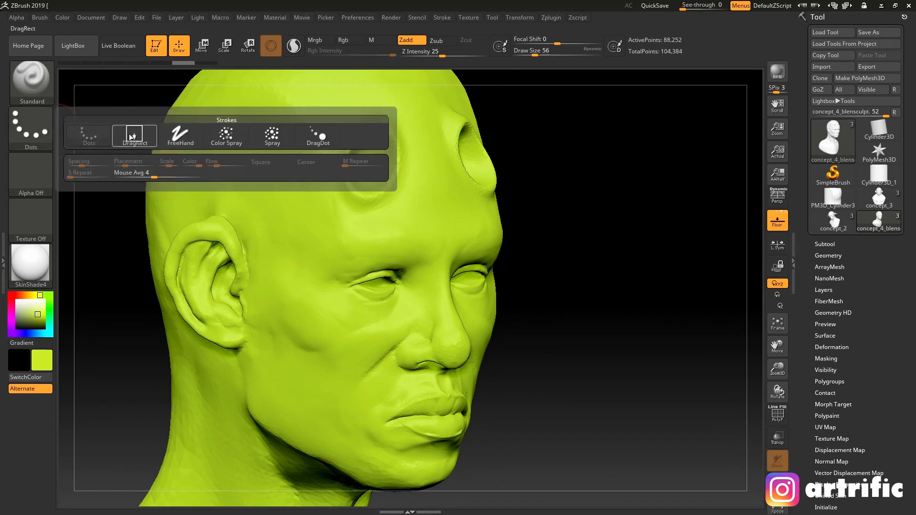
left_click(31, 127)
mouse_move(143, 138)
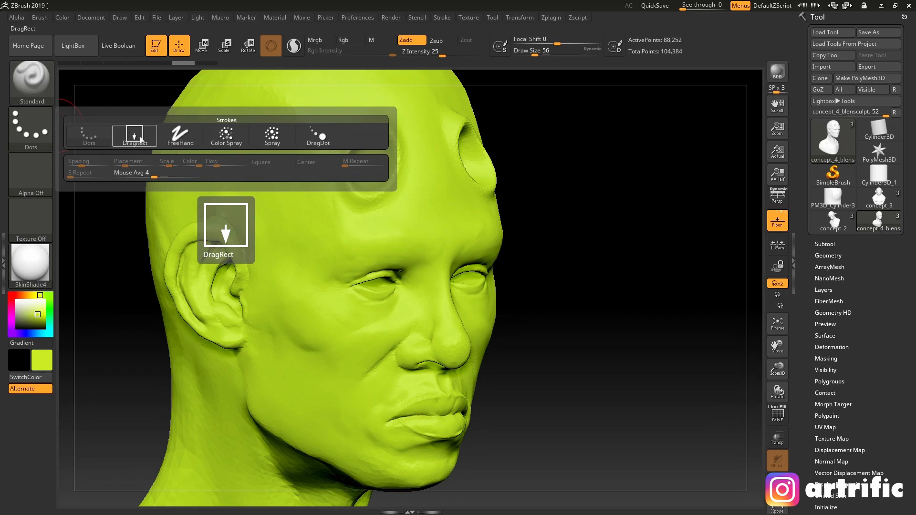
left_click(136, 137)
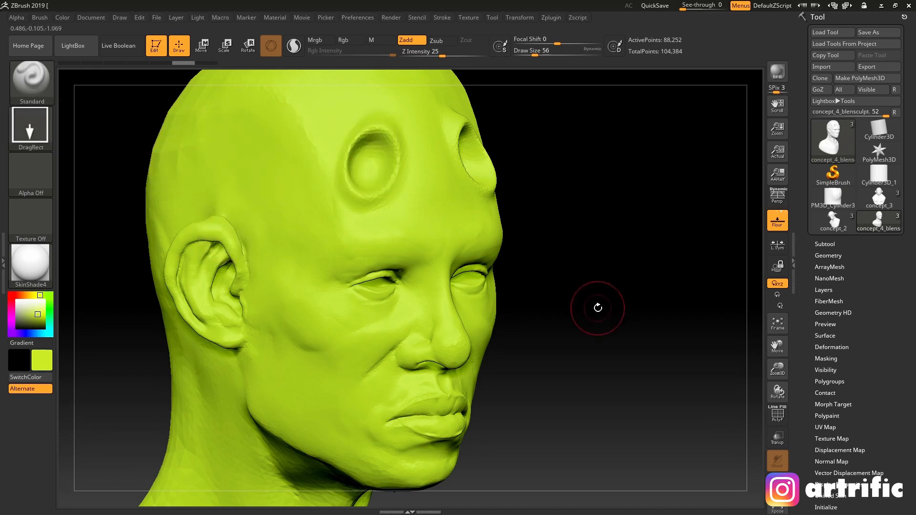
Step: Try DragRect strokes without an alpha on the temple and beside the eye, and undo each one
mouse_move(595, 307)
left_mouse_down()
mouse_move(641, 305)
mouse_move(628, 288)
mouse_move(625, 242)
left_mouse_up()
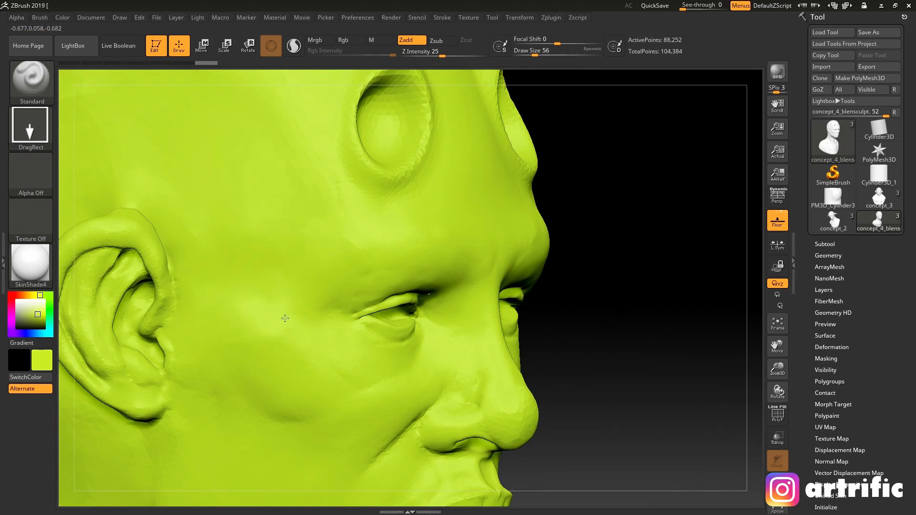
key("ctrl")
left_click_drag(317, 307, 318, 307)
key("ctrl+z")
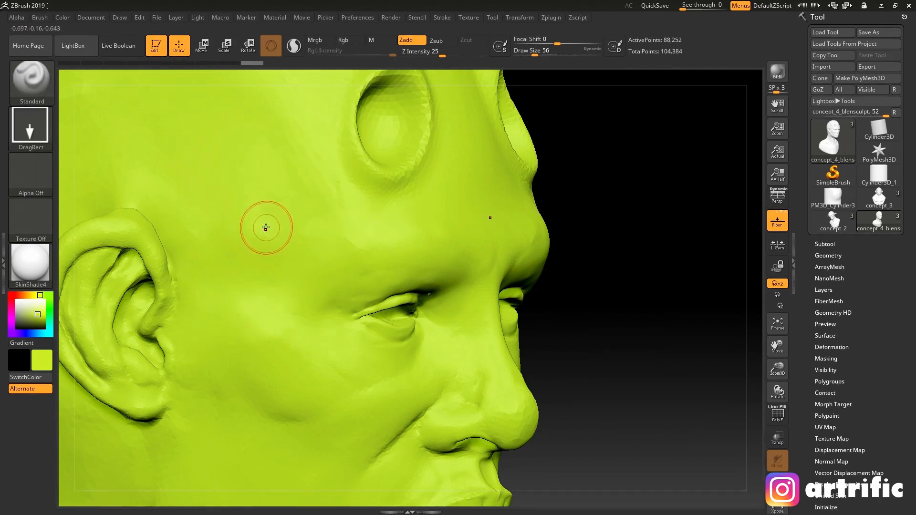
left_click_drag(266, 228, 271, 239)
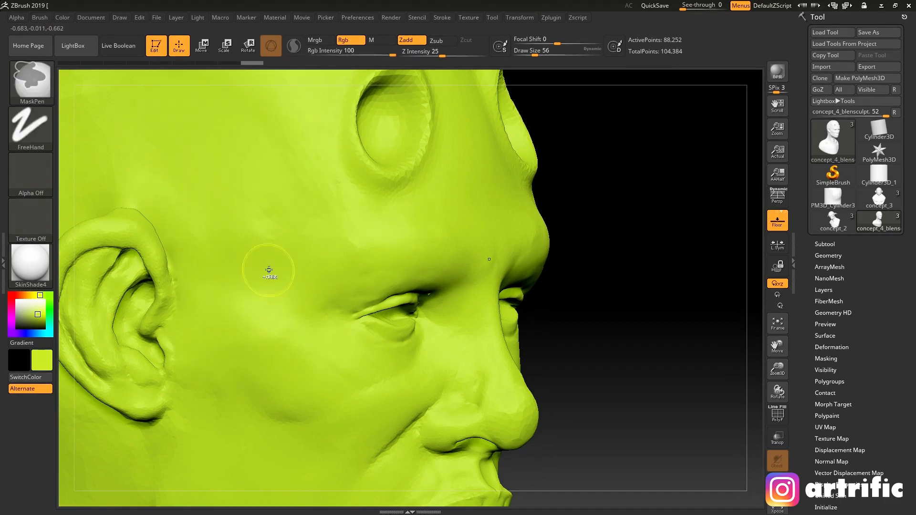
key("ctrl+z")
left_click_drag(326, 334, 597, 279)
key("ctrl+z")
key("ctrl+z")
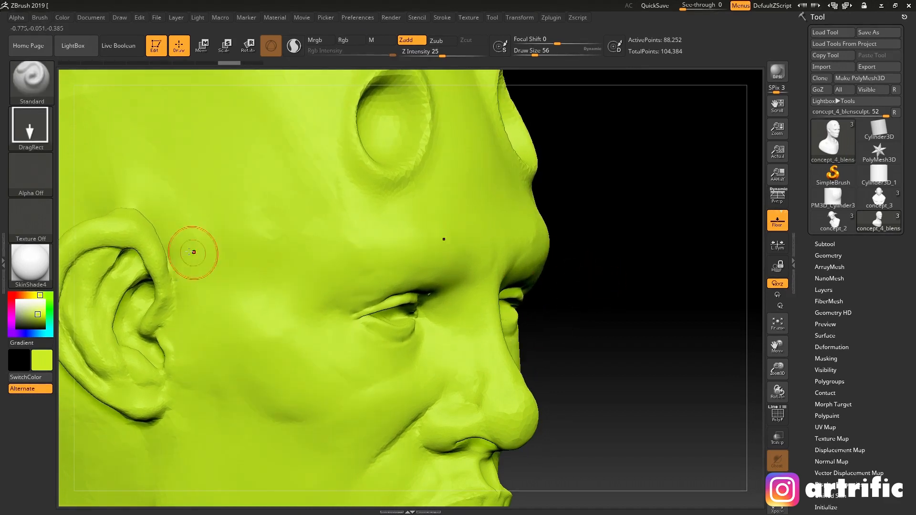
Step: Choose Alpha 56 as the alpha for the Standard brush
left_click(29, 175)
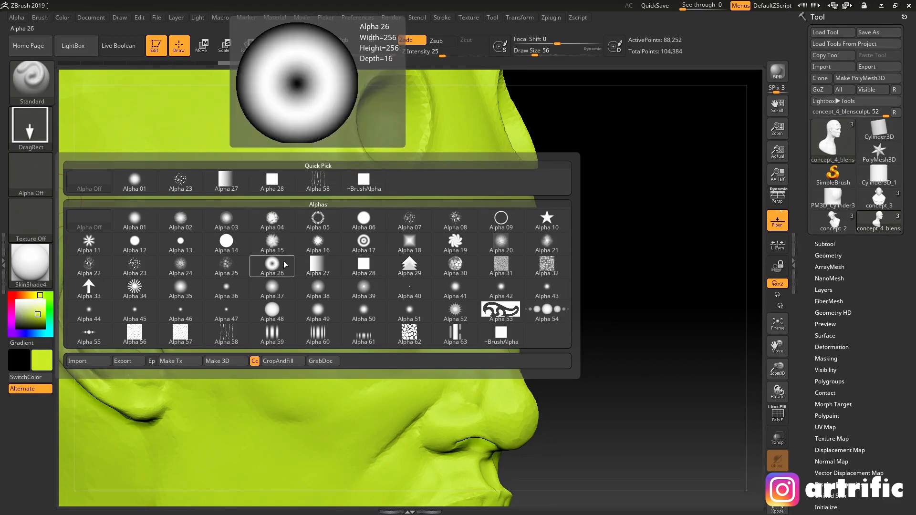
left_click(138, 334)
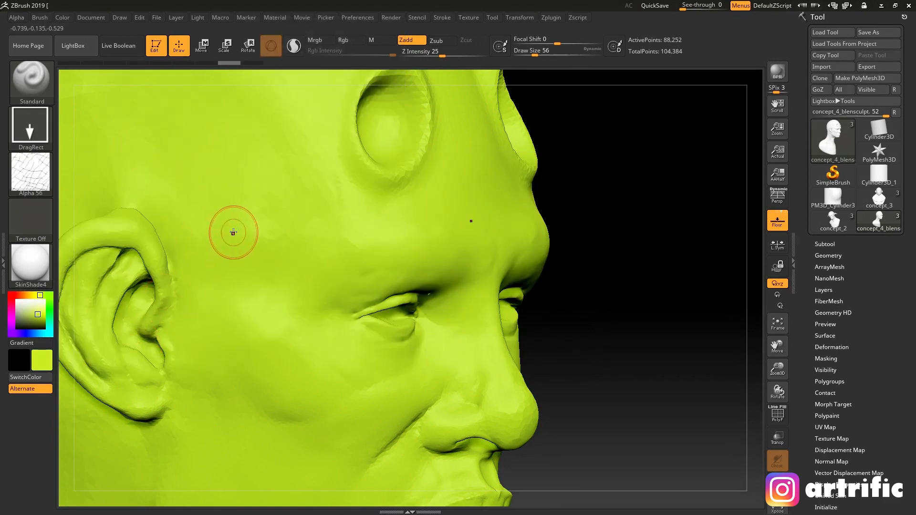
Step: Stamp the cracked Alpha 56 pattern onto the temple with a DragRect stroke and check it from several angles
left_click_drag(274, 323, 365, 360)
mouse_move(621, 364)
left_mouse_down("alt")
mouse_move(525, 269)
mouse_move(568, 313)
mouse_move(529, 343)
mouse_move(522, 286)
mouse_move(531, 266)
mouse_move(539, 302)
mouse_move(528, 321)
mouse_move(557, 266)
mouse_move(340, 194)
left_mouse_up("alt")
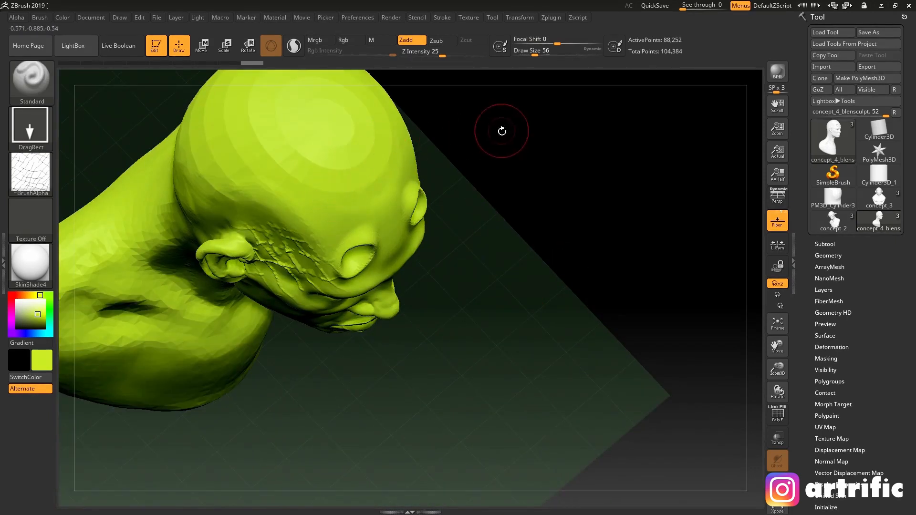
mouse_move(503, 129)
left_mouse_down()
mouse_move(511, 205)
mouse_move(106, 183)
left_mouse_up()
Step: Try the Spray stroke type with the crack alpha across the temple and cheek, and undo the strokes
left_click(47, 147)
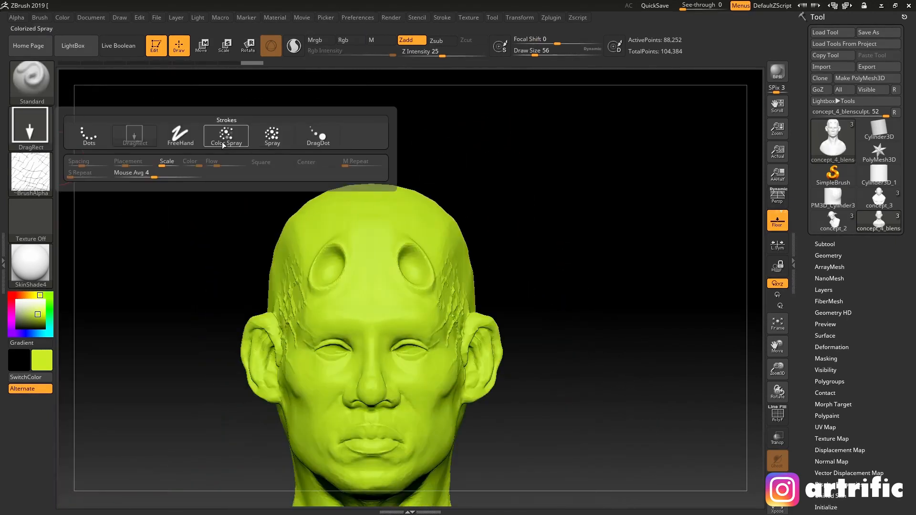
left_click(258, 145)
left_click_drag(526, 223, 620, 224)
mouse_move(313, 384)
left_mouse_down()
mouse_move(288, 416)
mouse_move(307, 390)
mouse_move(314, 334)
mouse_move(305, 449)
mouse_move(224, 419)
mouse_move(286, 267)
left_mouse_up()
left_click_drag(518, 273, 520, 307)
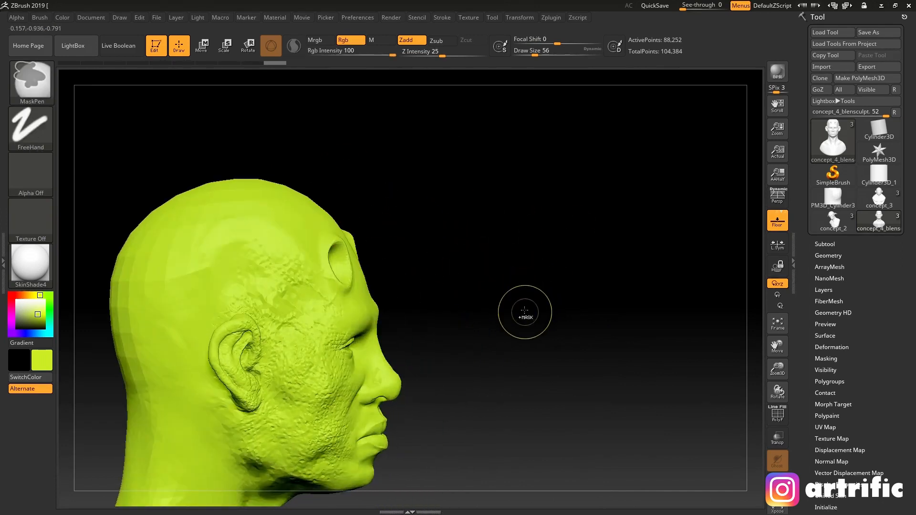
left_click_drag(248, 267, 308, 397)
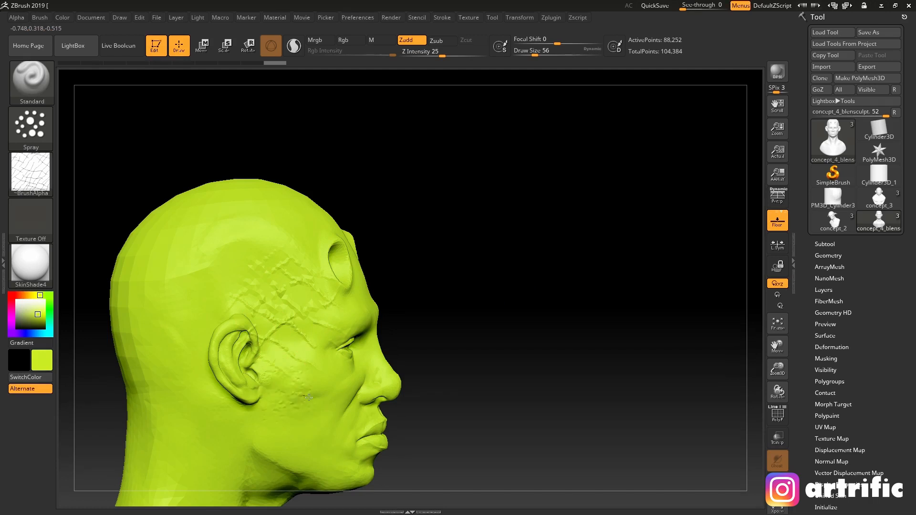
Step: Try the DragDot stroke type with the crack alpha on the cheek and jaw, and undo the strokes
left_click(36, 133)
left_click(320, 144)
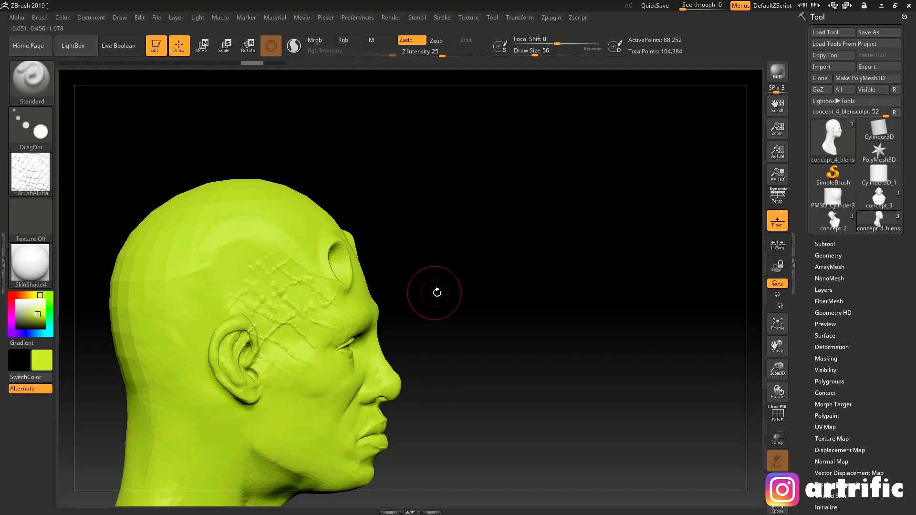
mouse_move(436, 292)
left_mouse_down("alt")
mouse_move(477, 311)
mouse_move(457, 209)
left_mouse_up("alt")
mouse_move(265, 313)
left_mouse_down()
mouse_move(273, 337)
mouse_move(302, 344)
left_mouse_up()
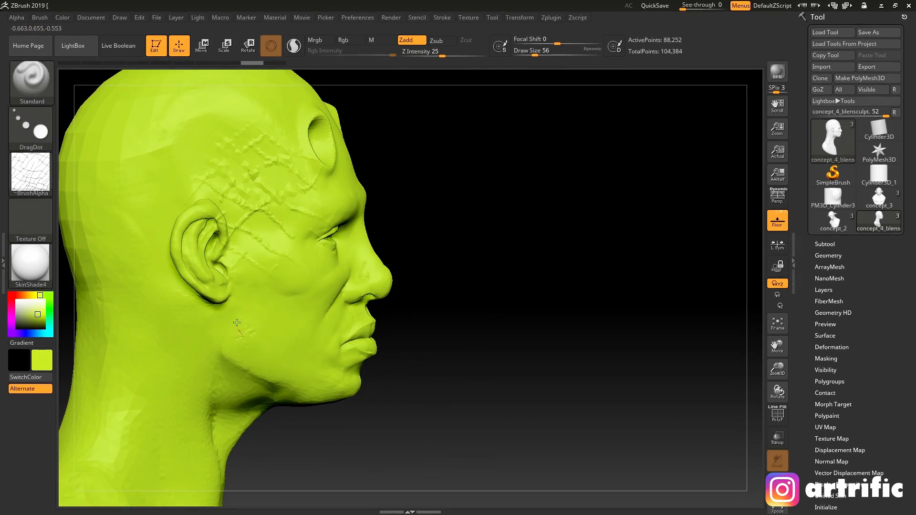
mouse_move(274, 327)
left_mouse_down()
mouse_move(296, 315)
mouse_move(254, 330)
left_mouse_up()
key("ctrl+z")
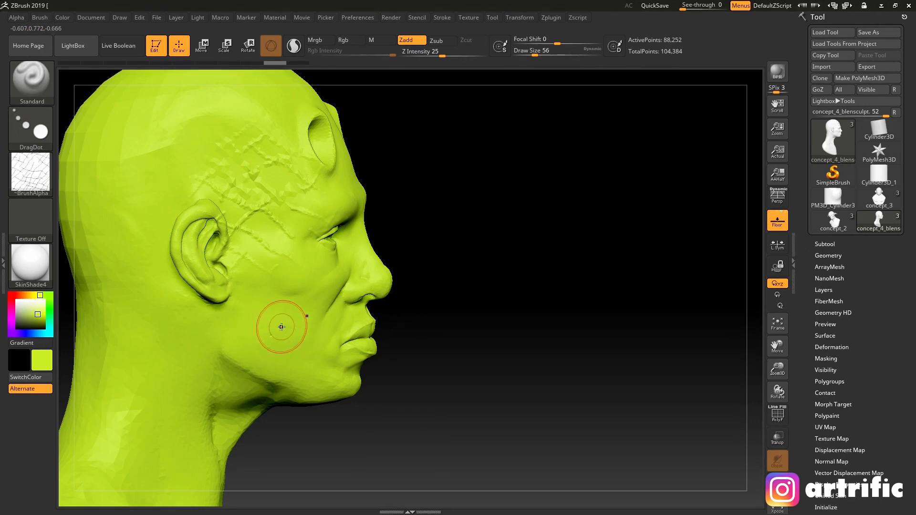
Step: Set the Standard brush's stroke type to FreeHand, test a short stroke on the lower cheek and undo it
left_click(45, 135)
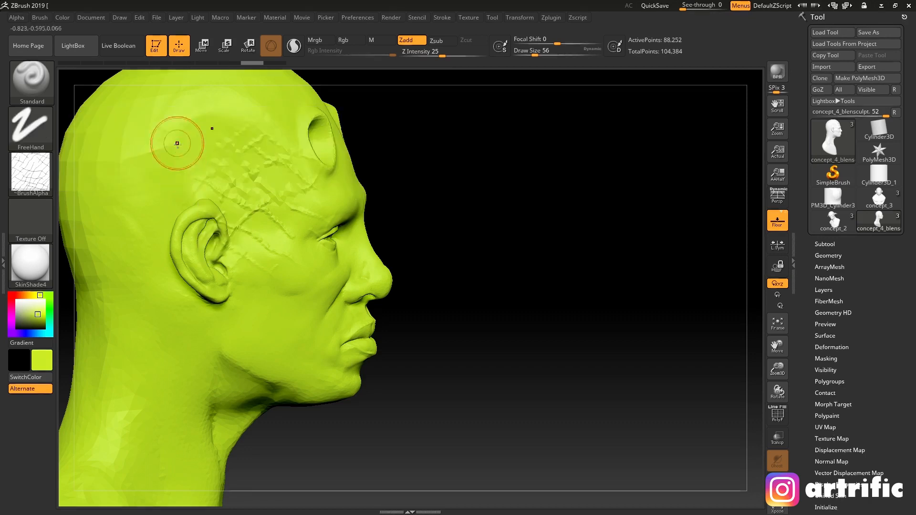
left_click(181, 135)
left_click(41, 141)
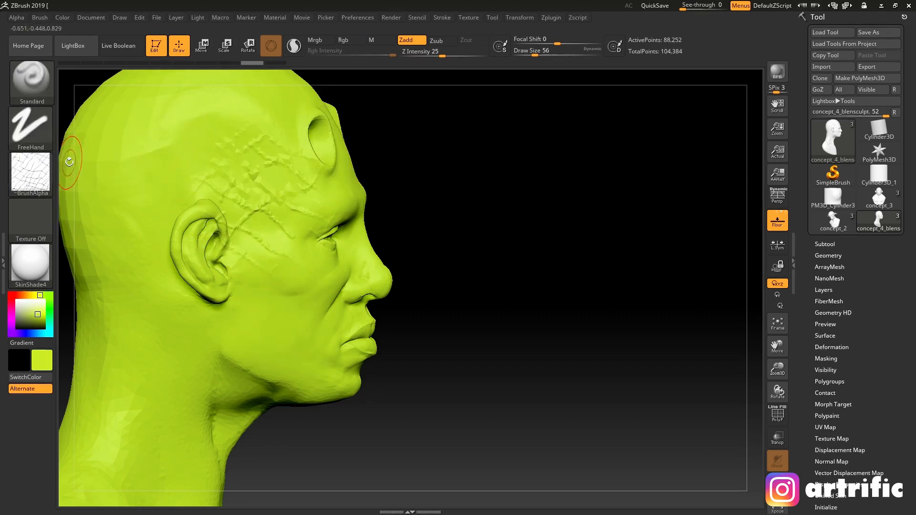
left_click(48, 138)
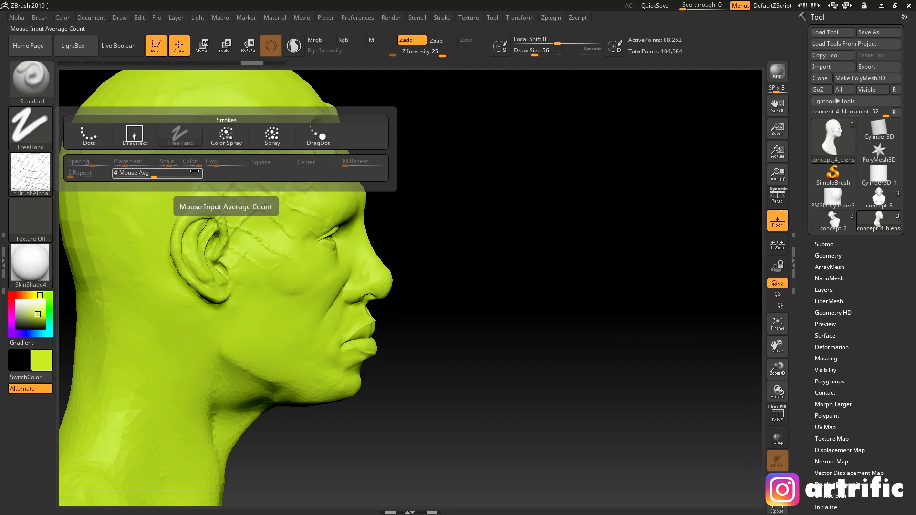
left_click_drag(285, 350, 289, 348)
key("ctrl+z")
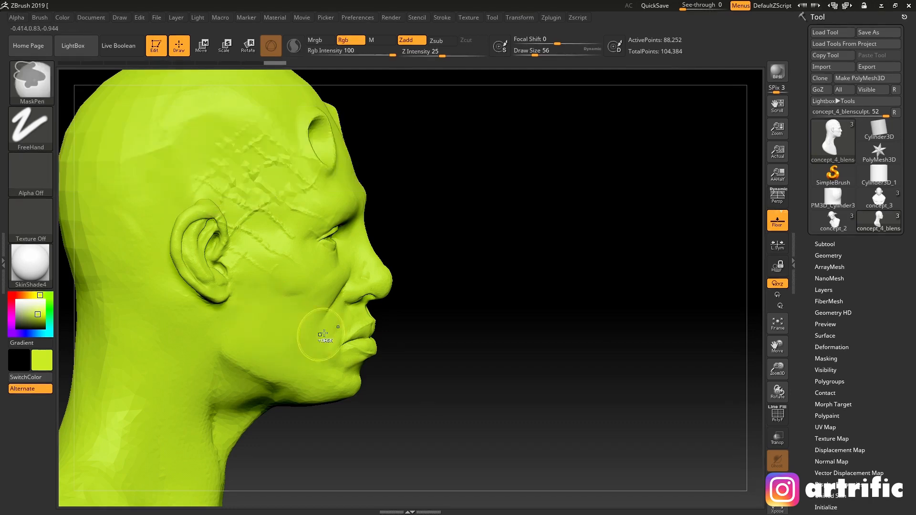
mouse_move(529, 336)
left_mouse_down("alt")
mouse_move(525, 360)
mouse_move(488, 291)
left_mouse_up("alt")
mouse_move(488, 291)
left_mouse_down()
mouse_move(482, 313)
mouse_move(468, 299)
left_mouse_up()
left_click_drag(468, 299, 539, 253, "shift")
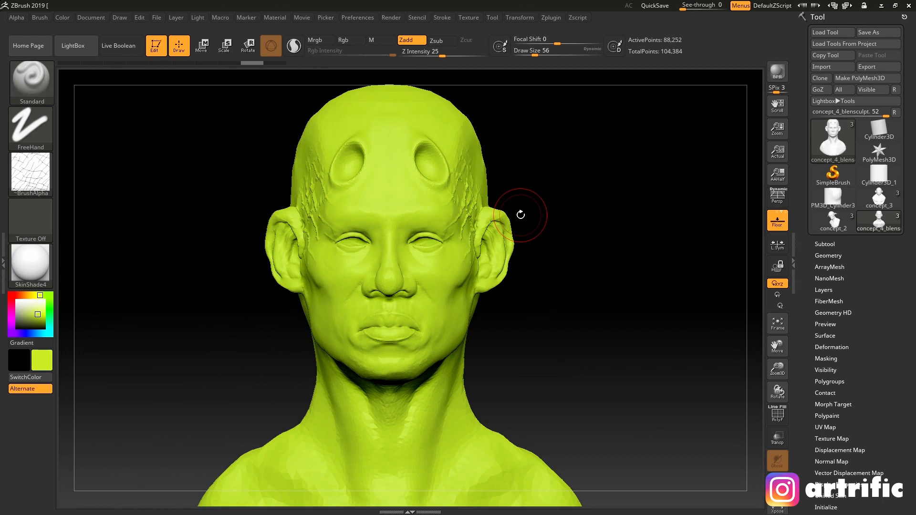
left_click_drag(613, 239, 635, 227)
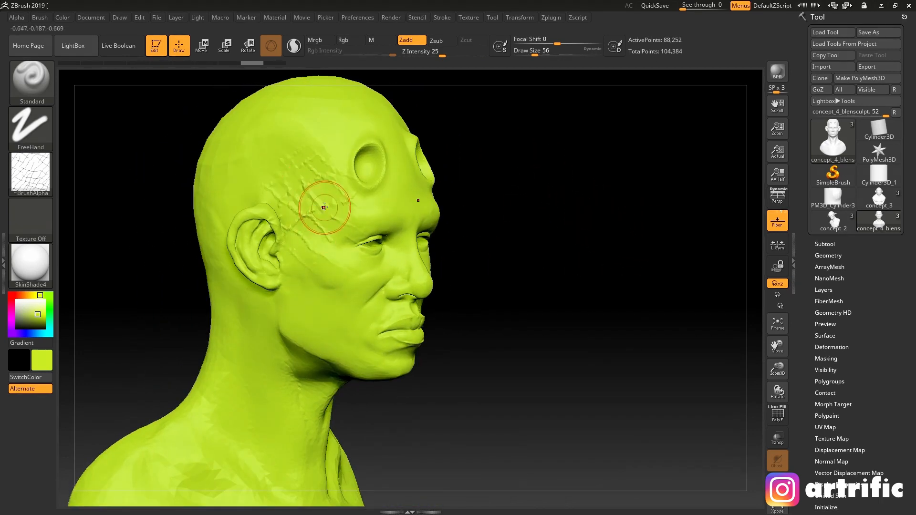
mouse_move(532, 209)
left_mouse_down()
mouse_move(553, 233)
mouse_move(620, 233)
mouse_move(589, 262)
mouse_move(577, 260)
left_mouse_up()
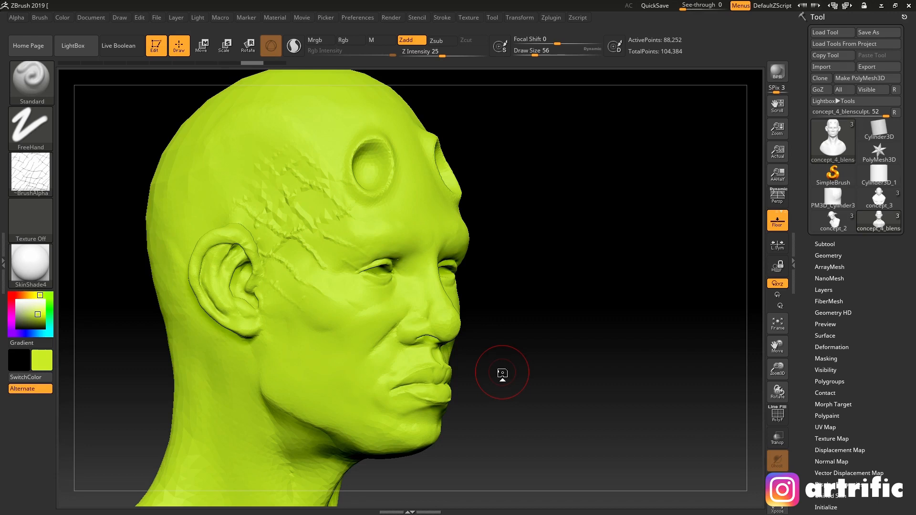
mouse_move(557, 220)
left_mouse_down()
mouse_move(578, 231)
mouse_move(560, 230)
left_mouse_up()
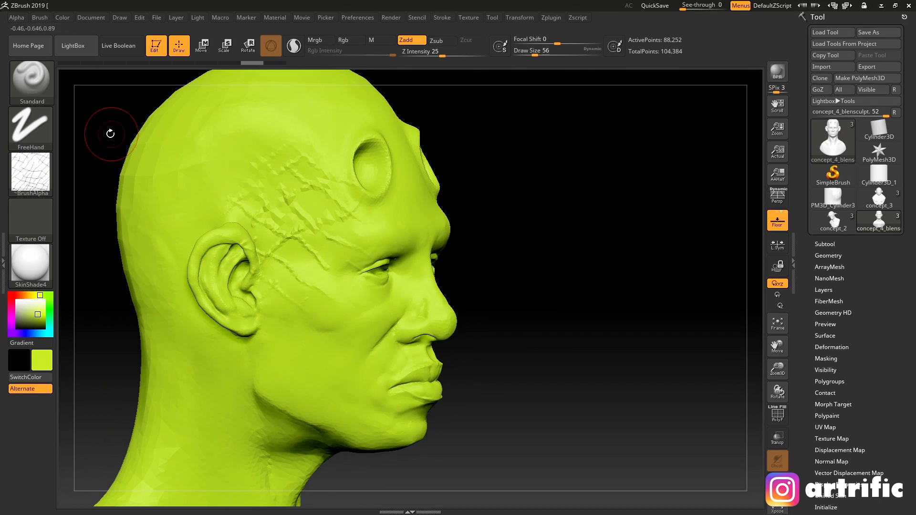
Step: Assign the Smooth brush as the sculpting smoothing brush and accept the notice
left_click(42, 91)
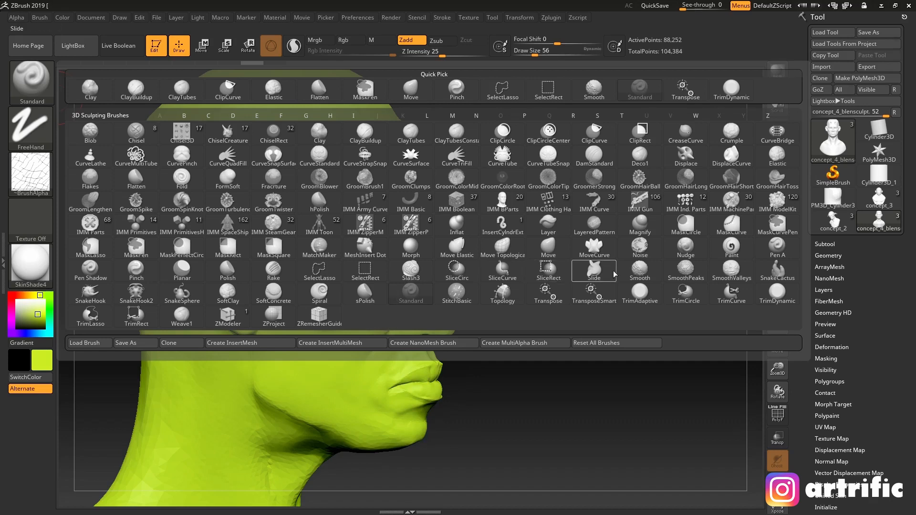
left_click(640, 271)
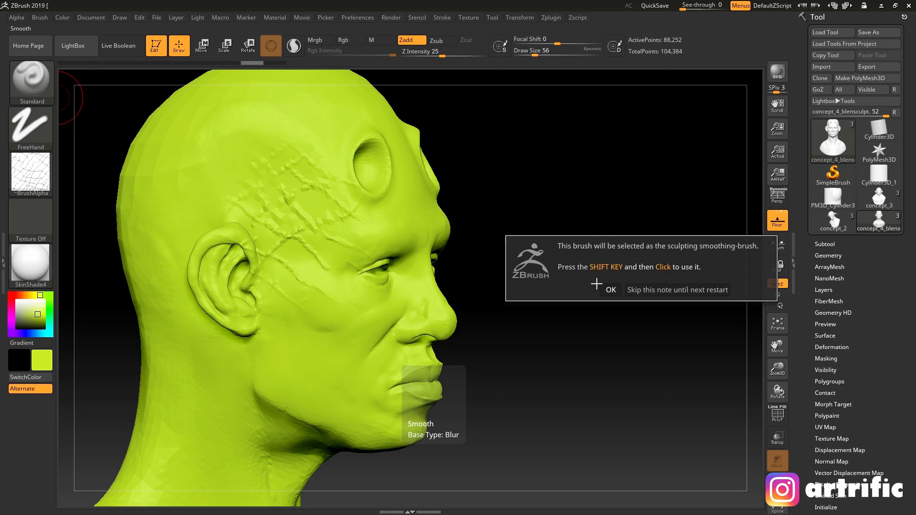
left_click(610, 289)
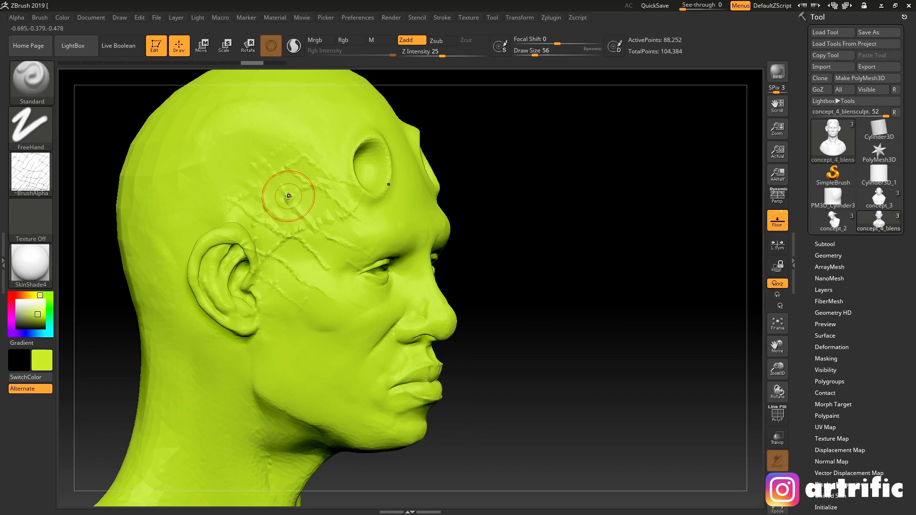
Step: Roughen the temple above the ear with FreeHand strokes of the Standard brush and crack alpha
left_click_drag(511, 210, 505, 184, "alt")
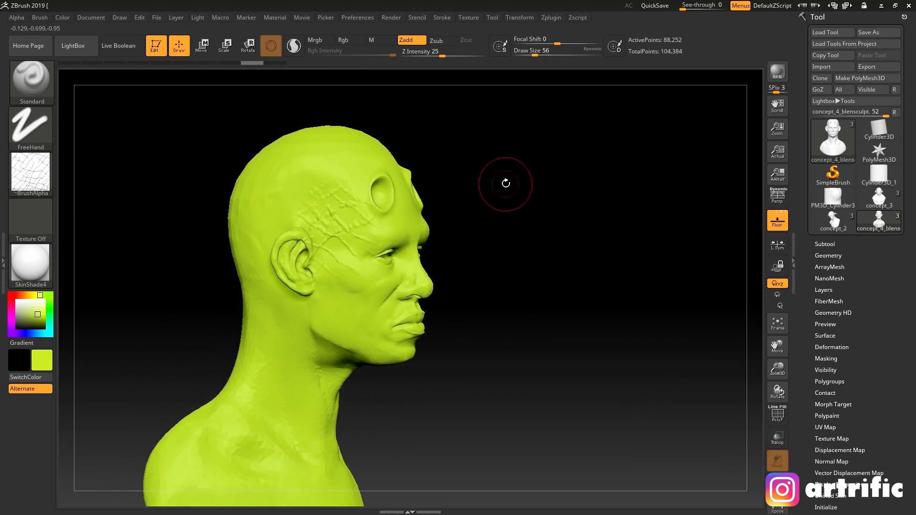
mouse_move(559, 247)
left_mouse_down()
mouse_move(537, 238)
mouse_move(552, 247)
mouse_move(581, 223)
mouse_move(549, 267)
left_mouse_up()
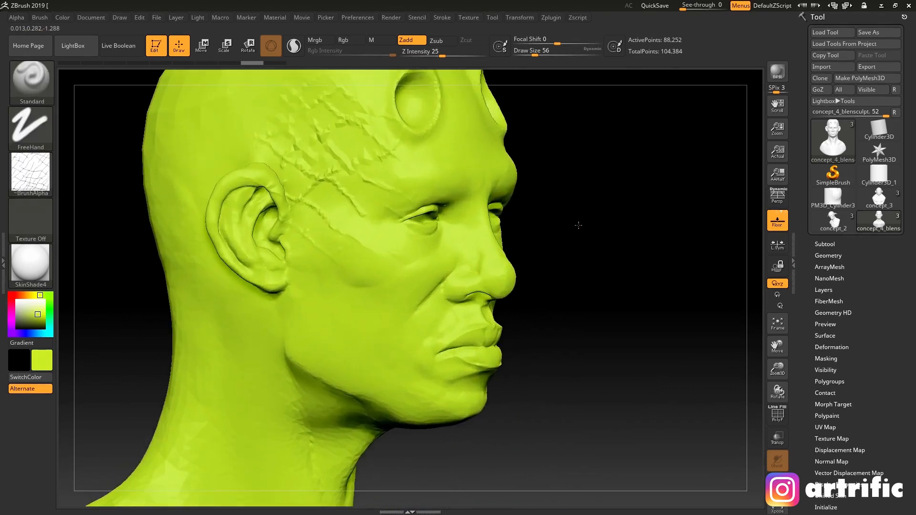
left_click_drag(620, 209, 603, 158)
left_click_drag(651, 230, 610, 231)
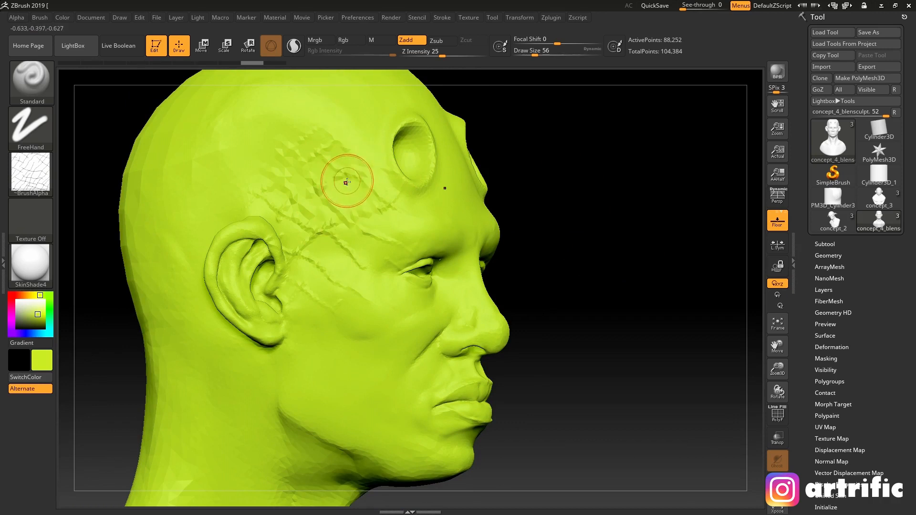
left_click_drag(245, 146, 233, 174)
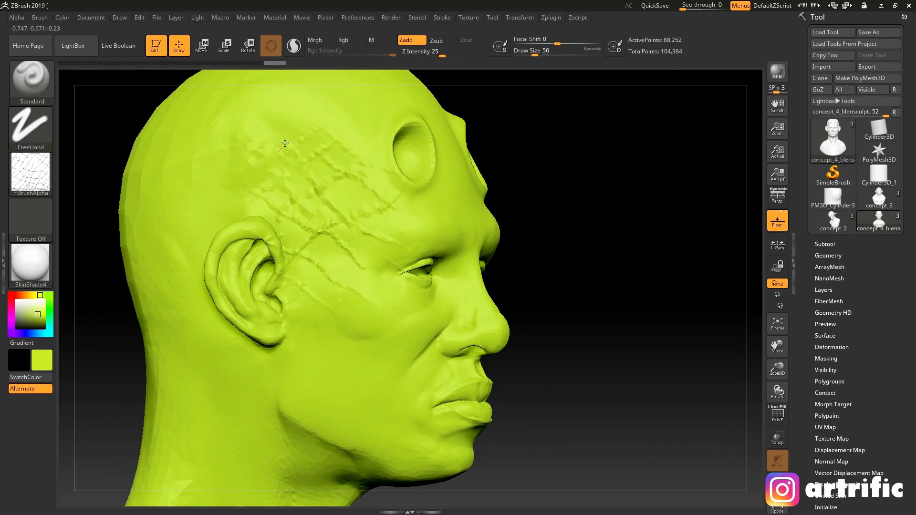
left_click_drag(285, 143, 306, 110)
left_click_drag(289, 167, 308, 193)
Step: Add rough skin texture down the cheek and jaw with FreeHand strokes of the Standard brush
mouse_move(311, 323)
left_mouse_down()
mouse_move(340, 368)
mouse_move(337, 413)
left_mouse_up()
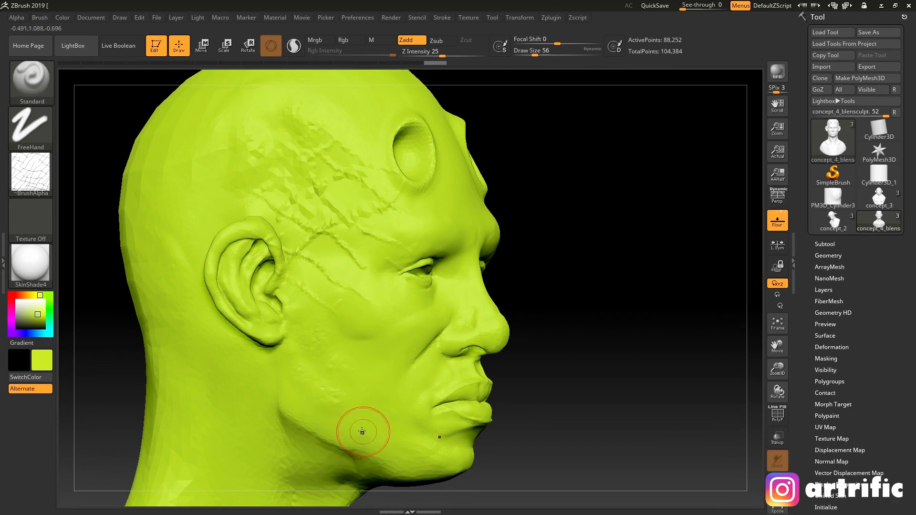
left_click_drag(310, 361, 391, 450)
mouse_move(349, 359)
left_mouse_down()
mouse_move(395, 434)
mouse_move(381, 405)
left_mouse_up()
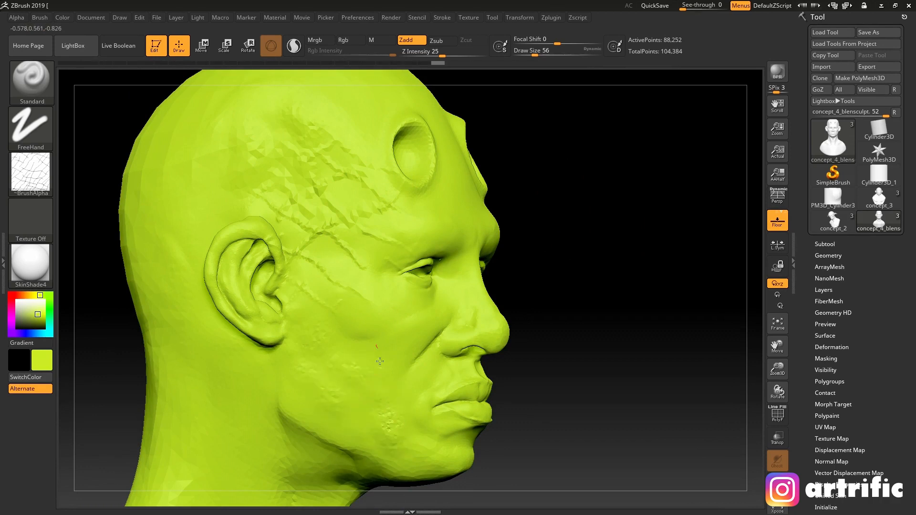
mouse_move(380, 360)
left_mouse_down()
mouse_move(361, 424)
mouse_move(408, 422)
left_mouse_up()
mouse_move(585, 287)
left_mouse_down()
mouse_move(375, 365)
mouse_move(380, 356)
mouse_move(384, 364)
left_mouse_up()
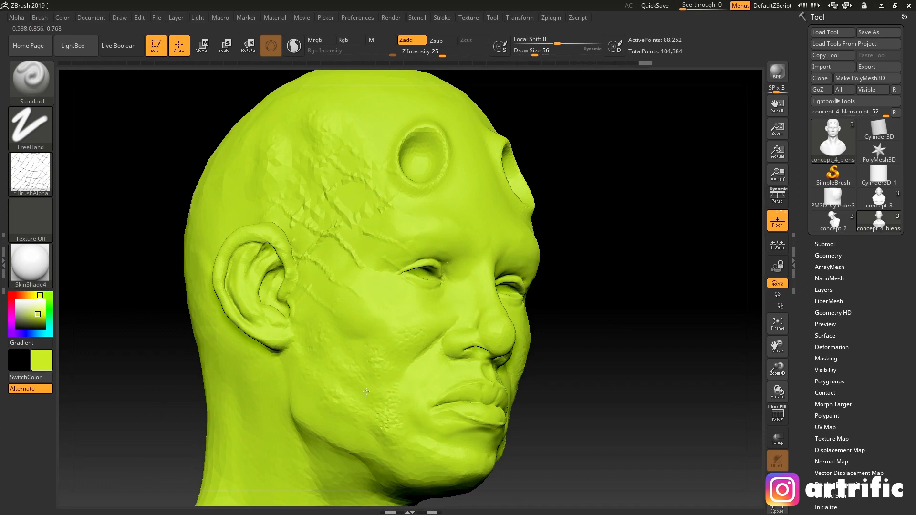
Step: Smooth away the rough texture on the cheek, jaw and area beside the nose with the Smooth brush
mouse_move(548, 381)
left_mouse_down()
mouse_move(565, 300)
mouse_move(421, 266)
left_mouse_up()
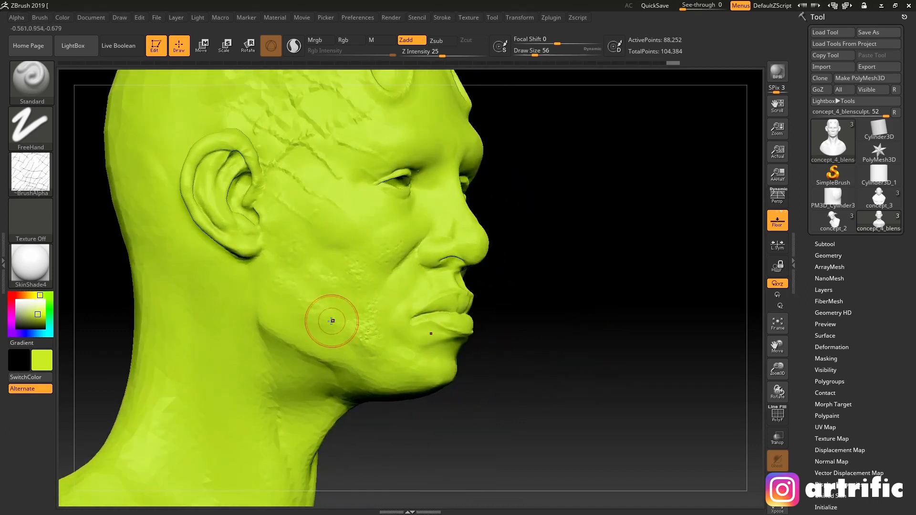
key("shift")
mouse_move(323, 323)
left_mouse_down("shift")
mouse_move(296, 296)
mouse_move(318, 313)
left_mouse_up("shift")
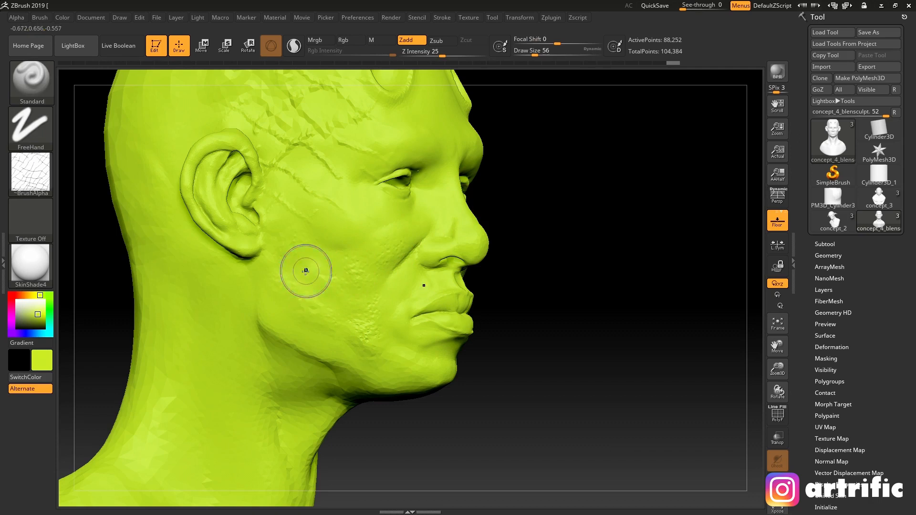
key("shift")
key("shift")
left_click_drag(295, 247, 287, 267, "shift")
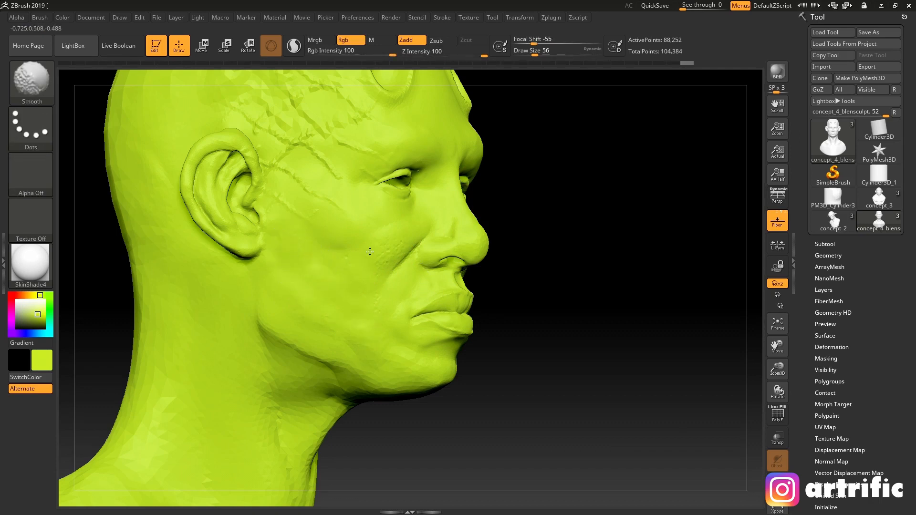
left_click_drag(376, 349, 409, 238, "shift")
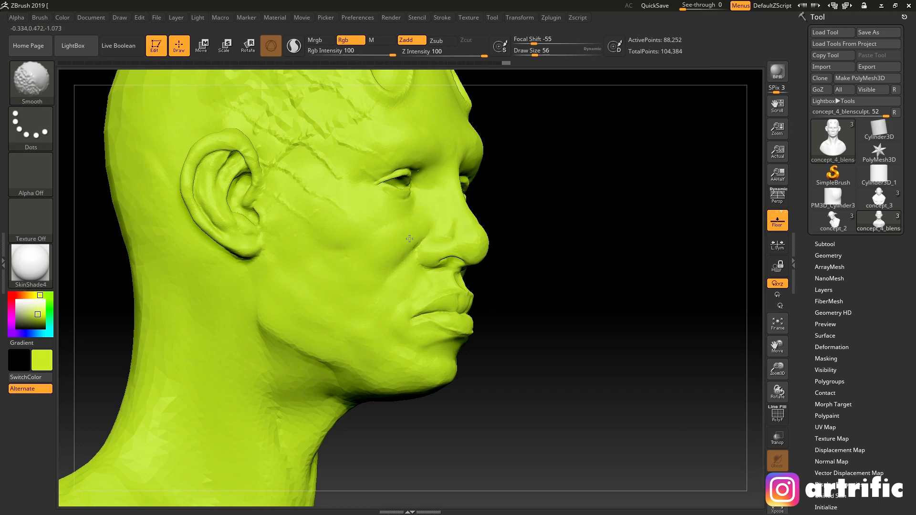
left_click_drag(291, 256, 285, 233, "shift")
Step: Smooth the roughened temple between the ear and the forehead hollow with the Smooth brush
key("shift")
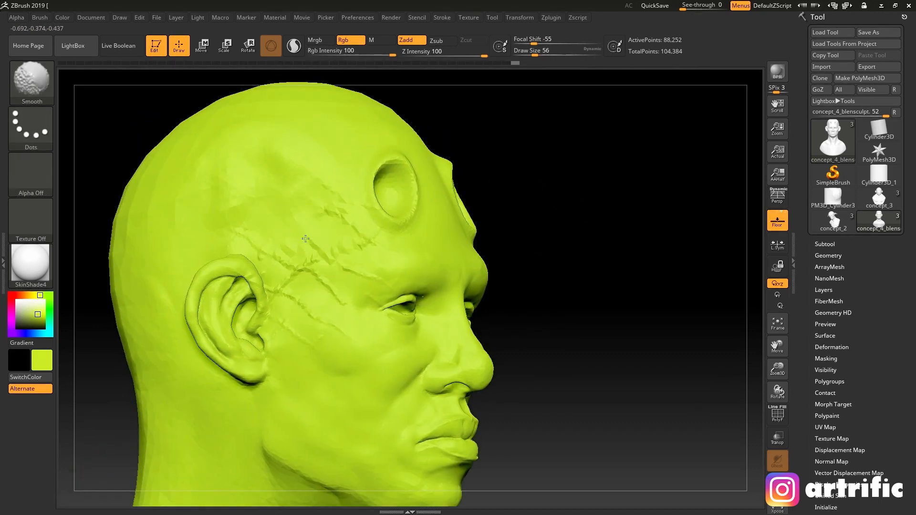
left_click_drag(360, 274, 315, 241, "shift")
left_click_drag(589, 233, 631, 217, "alt")
left_click_drag(438, 269, 406, 264, "shift")
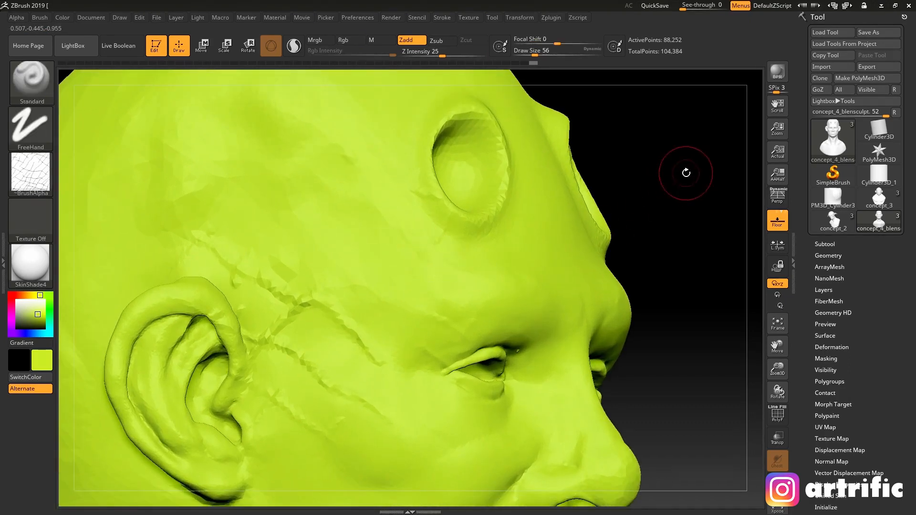
left_click_drag(685, 173, 624, 145, "alt")
left_click_drag(607, 186, 627, 205)
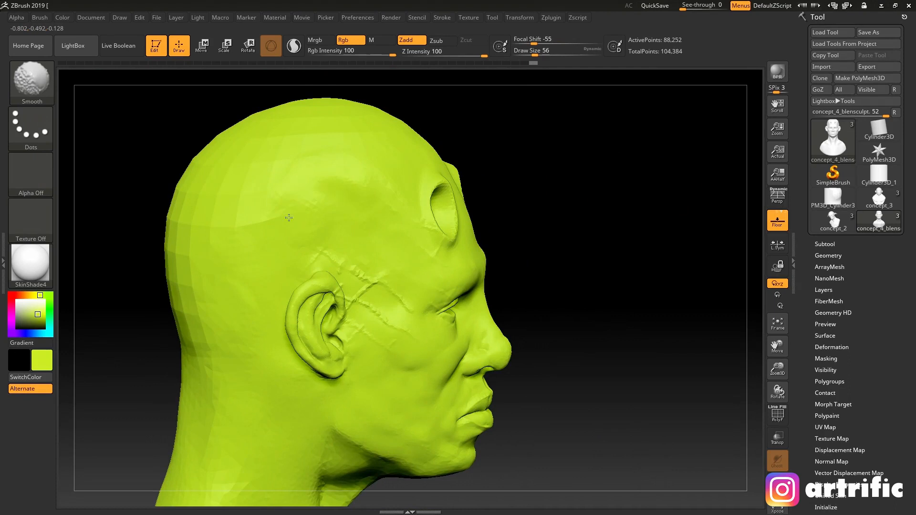
Step: Smooth out the remaining crack lines between the ear, temple and outer eye
left_click_drag(495, 228, 574, 233)
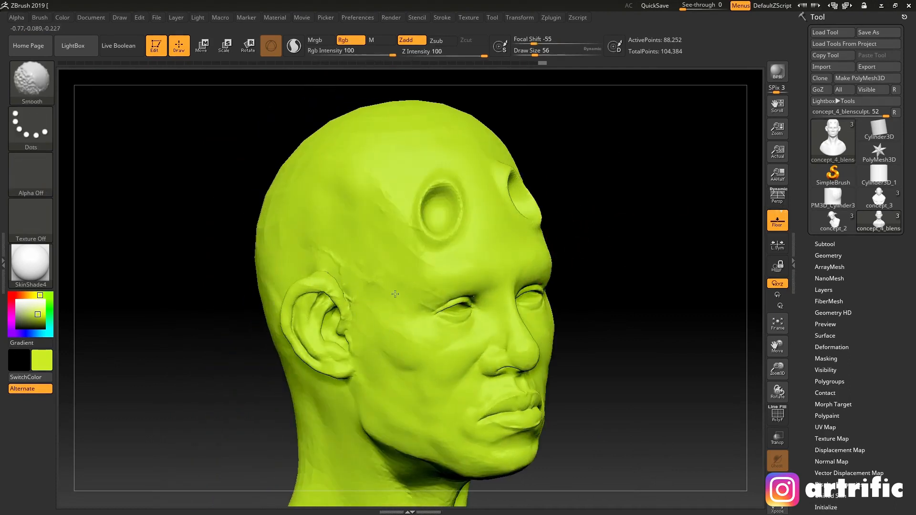
left_click_drag(395, 293, 324, 254, "shift")
left_click_drag(360, 292, 397, 339, "shift")
mouse_move(658, 267)
left_mouse_down("alt")
mouse_move(589, 239)
mouse_move(630, 236)
left_mouse_up("alt")
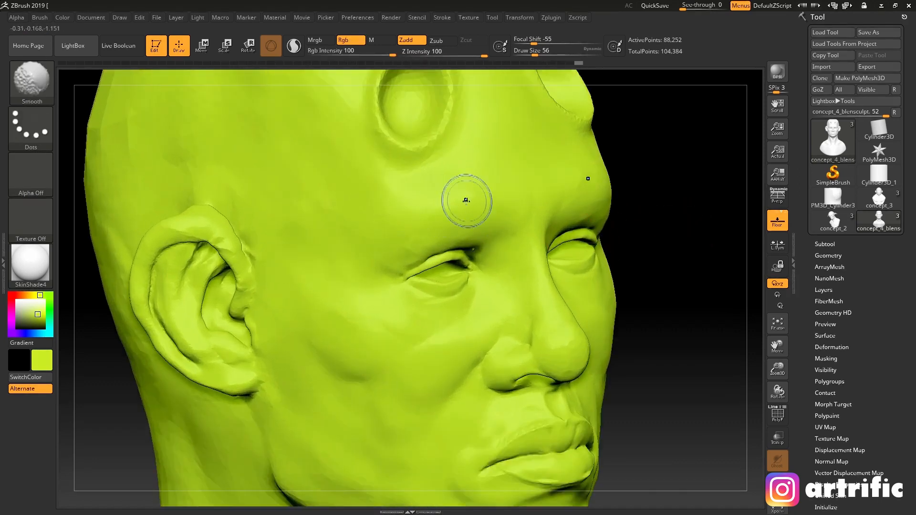
Step: Set Smooth as the smoothing brush and turn off the Standard brush's alpha
left_click(43, 94)
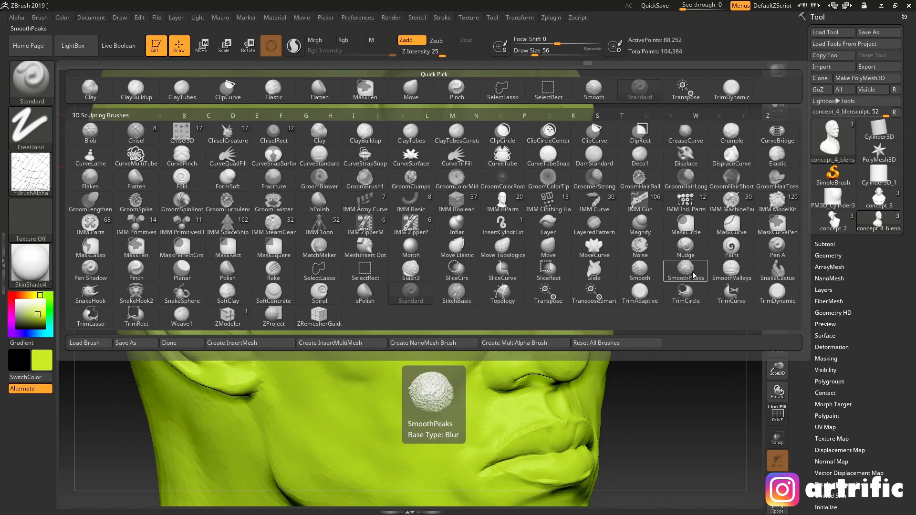
left_click(650, 284)
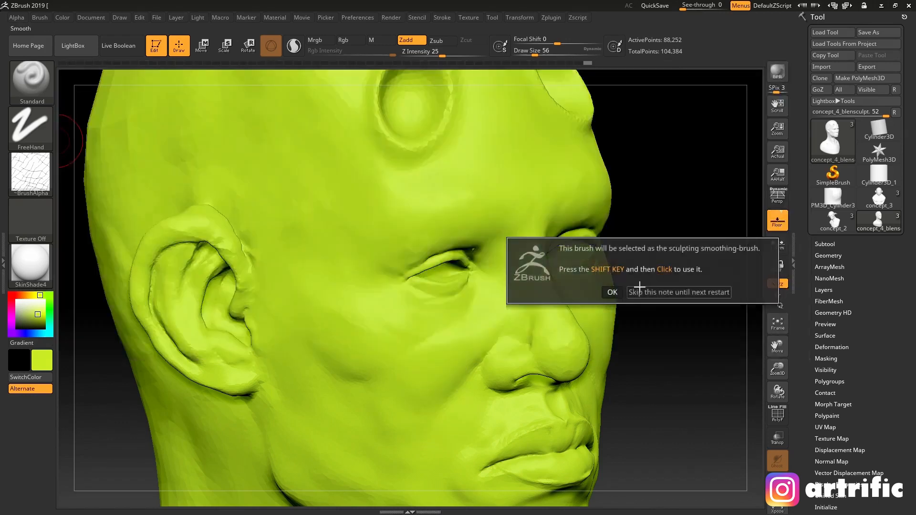
left_click(613, 290)
mouse_move(672, 267)
left_mouse_down("alt")
mouse_move(634, 233)
mouse_move(627, 191)
left_mouse_up("alt")
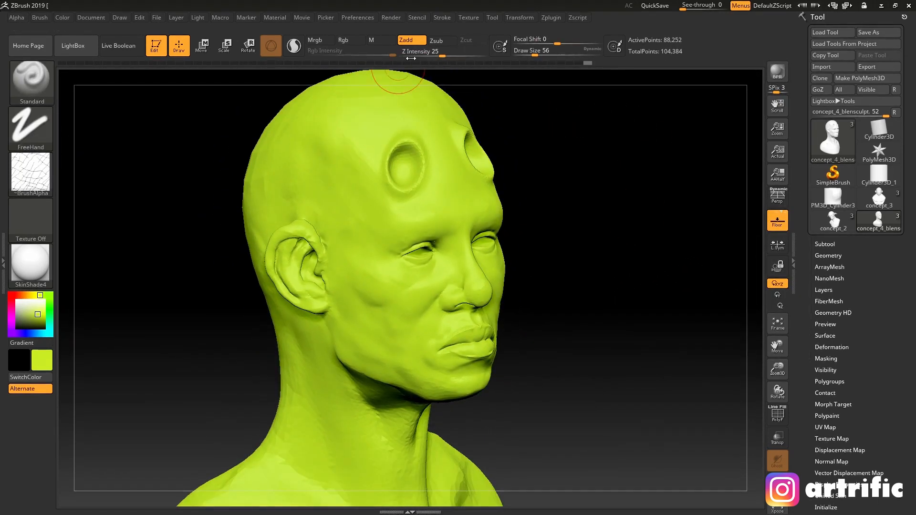
left_click(45, 174)
left_click(90, 182)
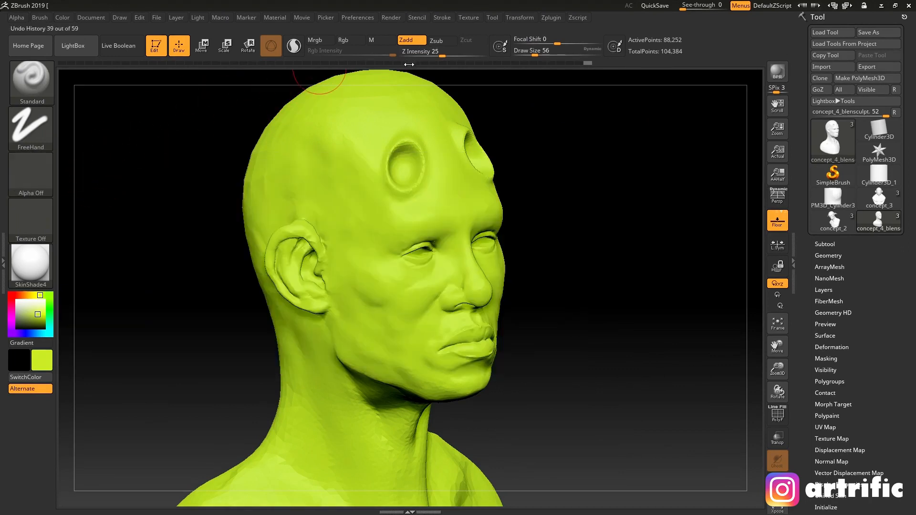
Step: Try raised FreeHand strokes on the side of the head at Z Intensity 25, and undo them
left_click_drag(518, 94, 544, 149)
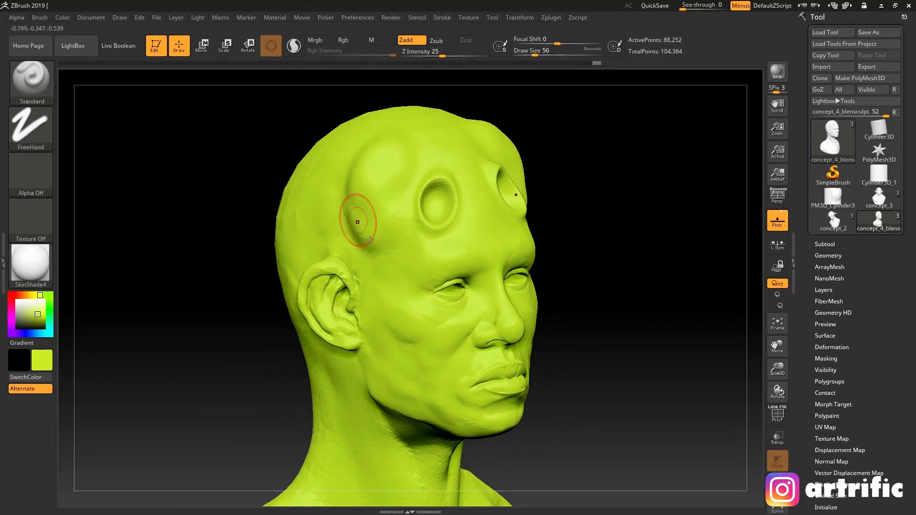
key("ctrl")
key("ctrl+z")
left_click_drag(529, 197, 551, 194)
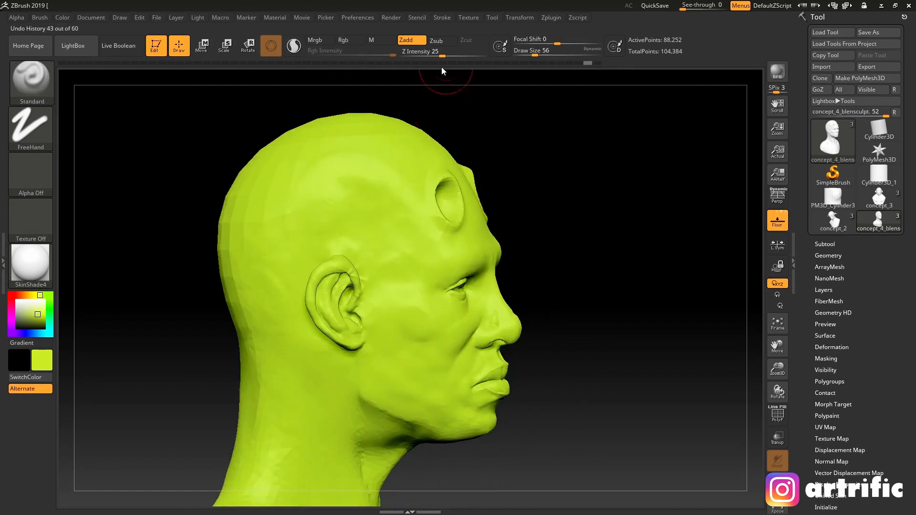
left_click_drag(361, 173, 381, 229)
key("ctrl+z")
Step: Set the Standard brush's Z Intensity to 0 and try strokes on the side of the head
left_click(420, 52)
type("0")
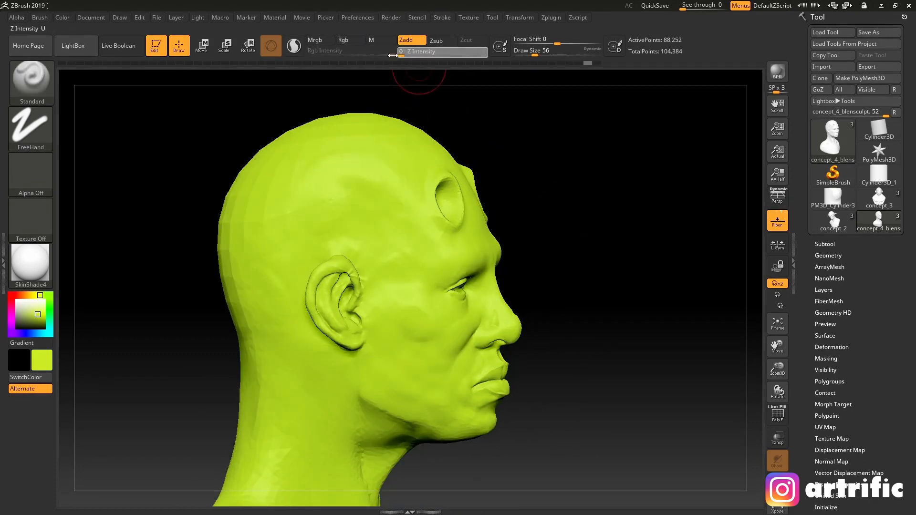
left_click_drag(349, 174, 360, 182)
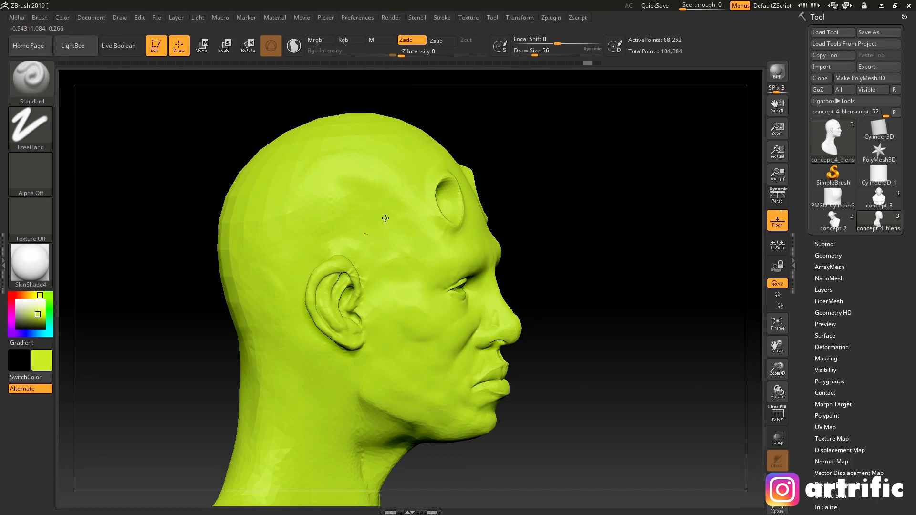
left_click_drag(302, 217, 301, 219)
key("ctrl")
Step: Try thick raised loops on the side and crown of the head with the Standard brush at Z Intensity 80
left_click(405, 56)
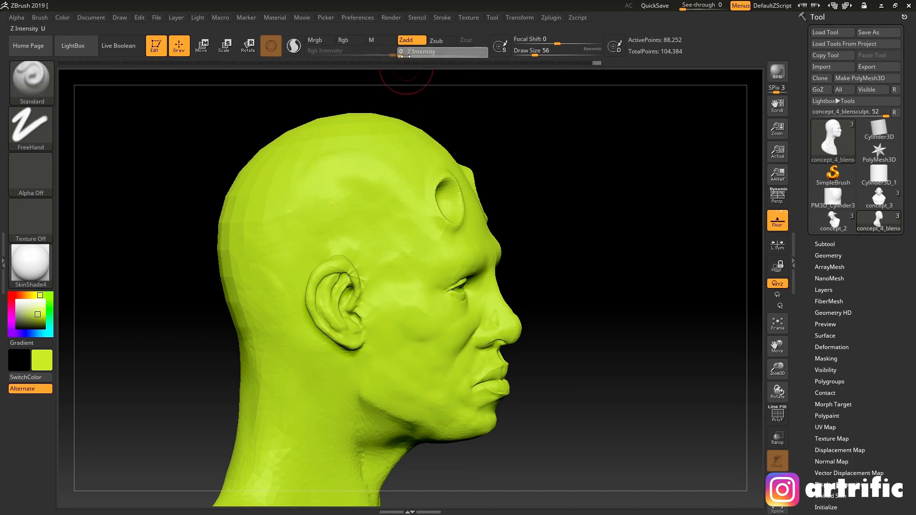
left_click_drag(416, 56, 477, 52)
mouse_move(374, 128)
left_mouse_down()
mouse_move(362, 210)
mouse_move(272, 238)
mouse_move(348, 197)
mouse_move(405, 200)
mouse_move(351, 148)
left_mouse_up()
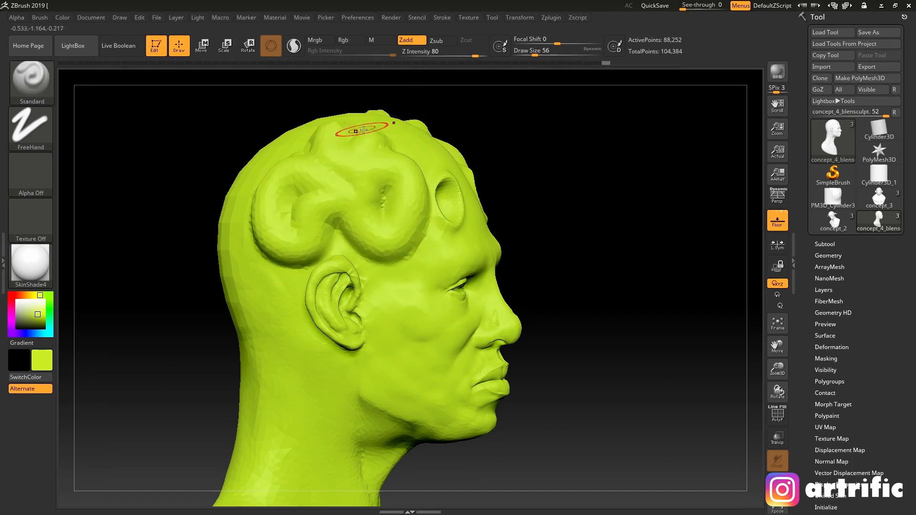
left_click_drag(569, 150, 565, 210)
left_click_drag(396, 157, 377, 115)
left_click_drag(563, 143, 615, 157)
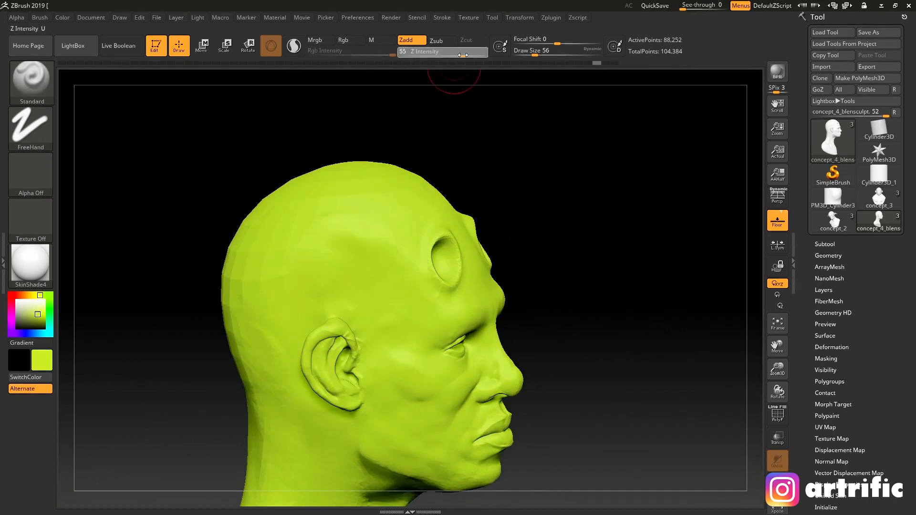
Step: Set the Standard brush's Z Intensity to 25
mouse_move(443, 56)
left_mouse_down()
mouse_move(426, 56)
mouse_move(615, 62)
mouse_move(429, 55)
mouse_move(442, 54)
left_mouse_up()
left_click(441, 55)
key("ctrl+z")
key("ctrl+z")
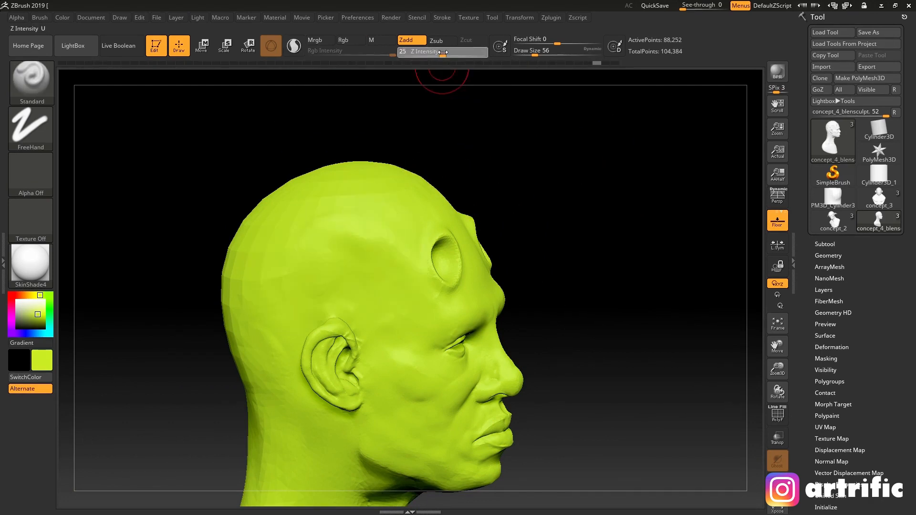
left_click_drag(440, 55, 443, 54)
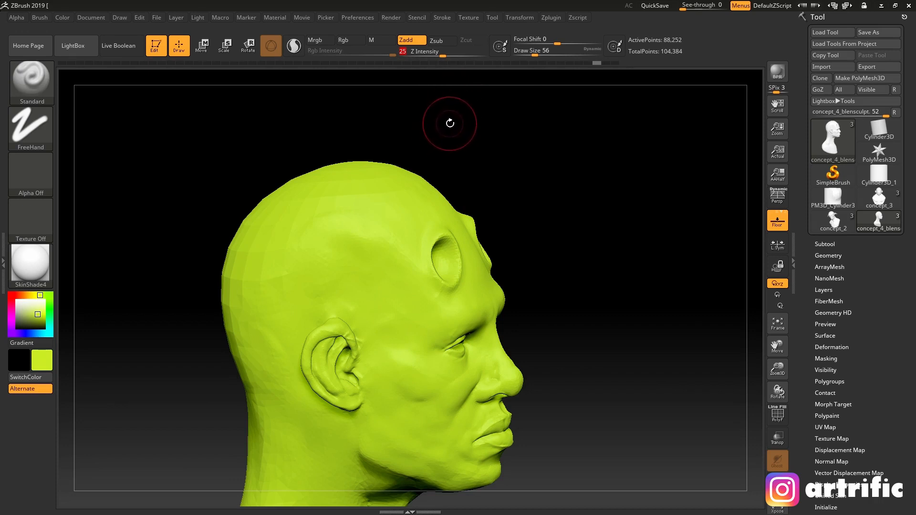
Step: Try slanted ridges above the ear with the Standard brush at Z Intensity 25, and undo them
left_click_drag(317, 288, 375, 222)
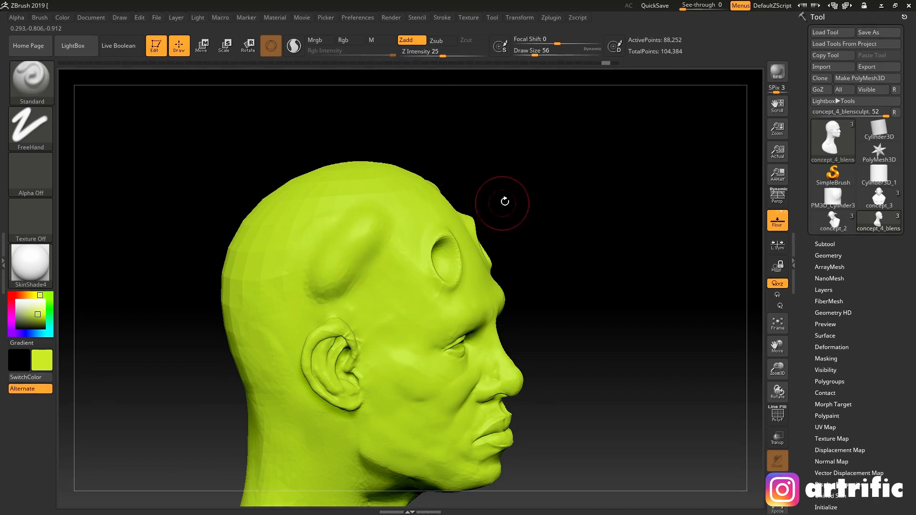
key("ctrl+z")
left_click_drag(548, 180, 462, 163)
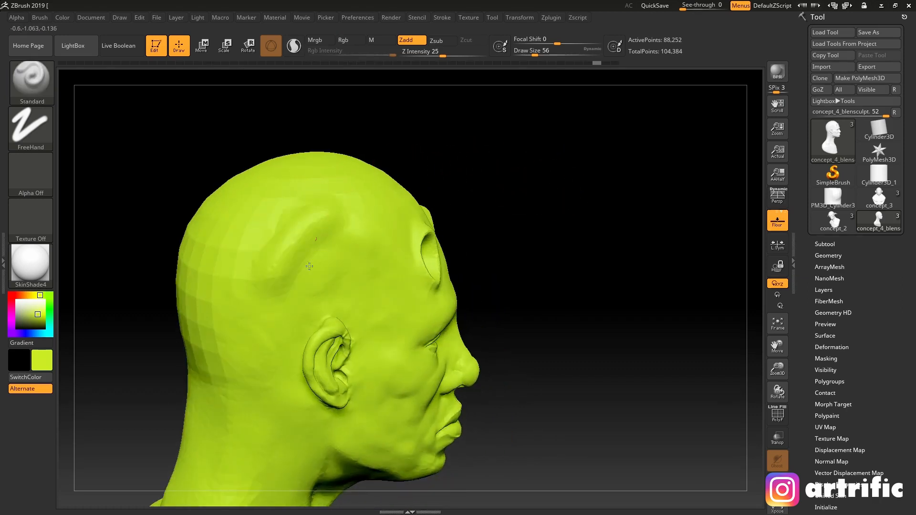
key("ctrl+z")
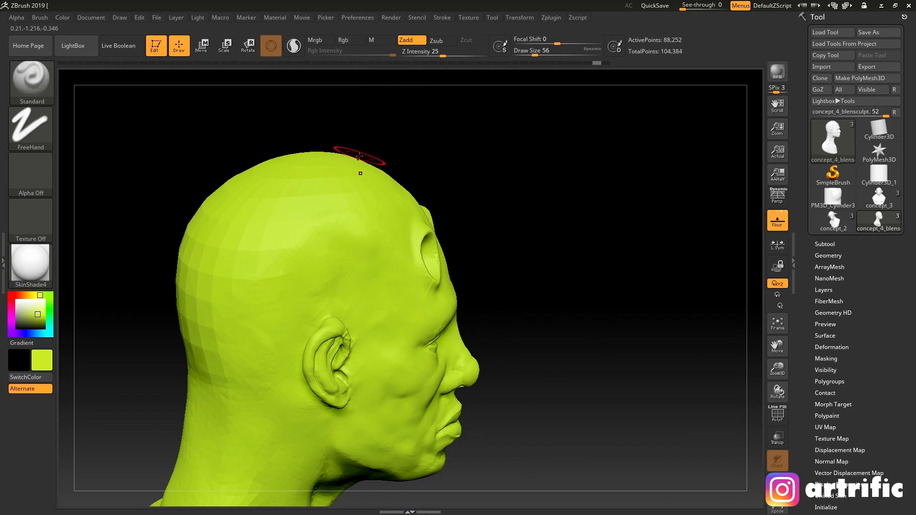
key("ctrl")
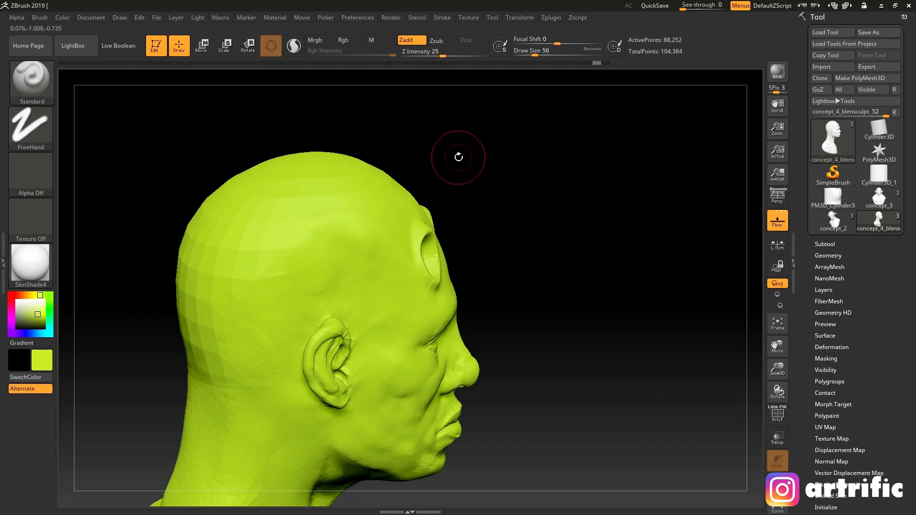
left_click_drag(458, 156, 395, 184, "shift")
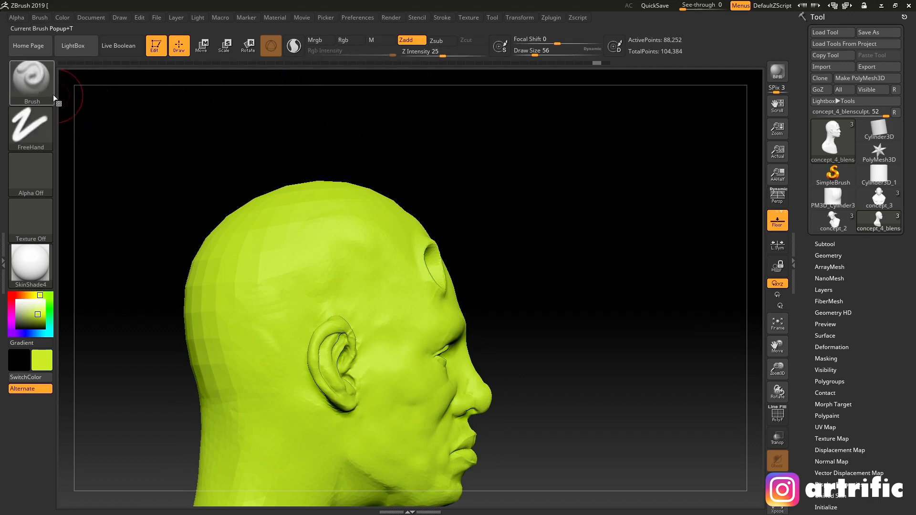
left_click(40, 89)
left_click(35, 93)
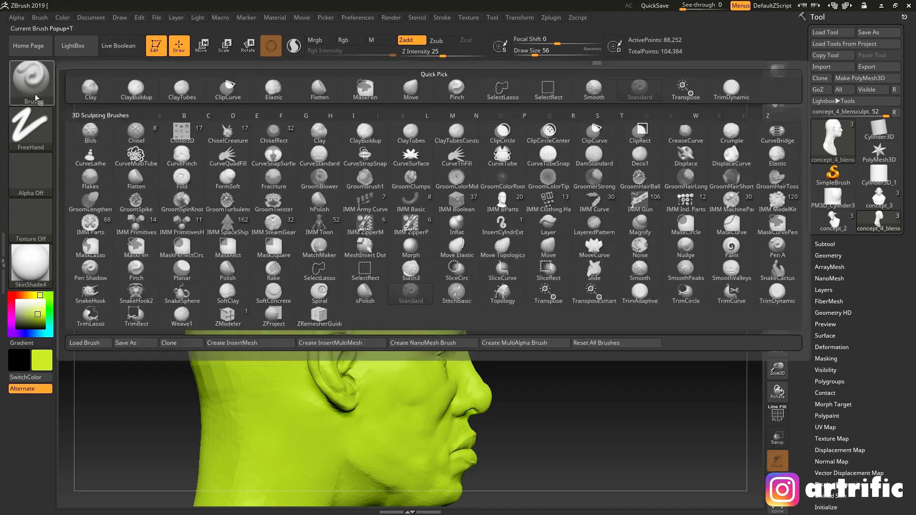
left_click(30, 83)
left_click(33, 85)
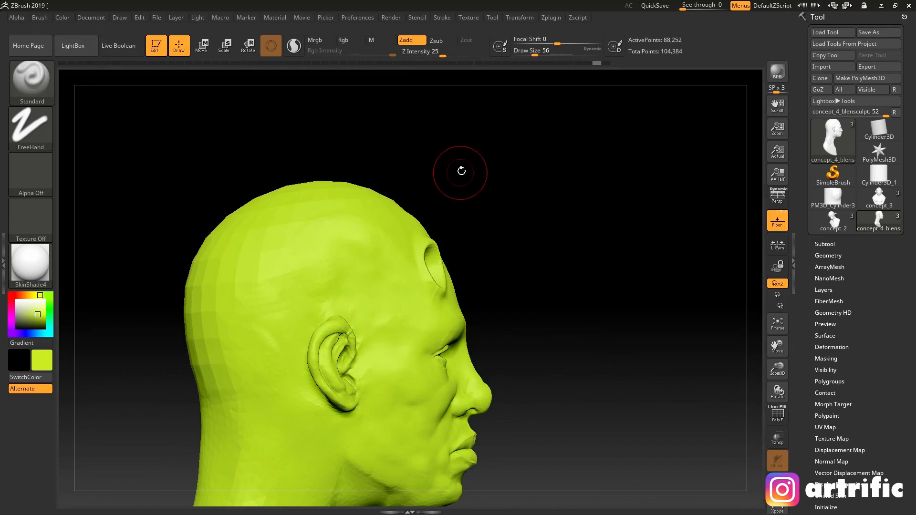
left_click_drag(462, 171, 473, 183)
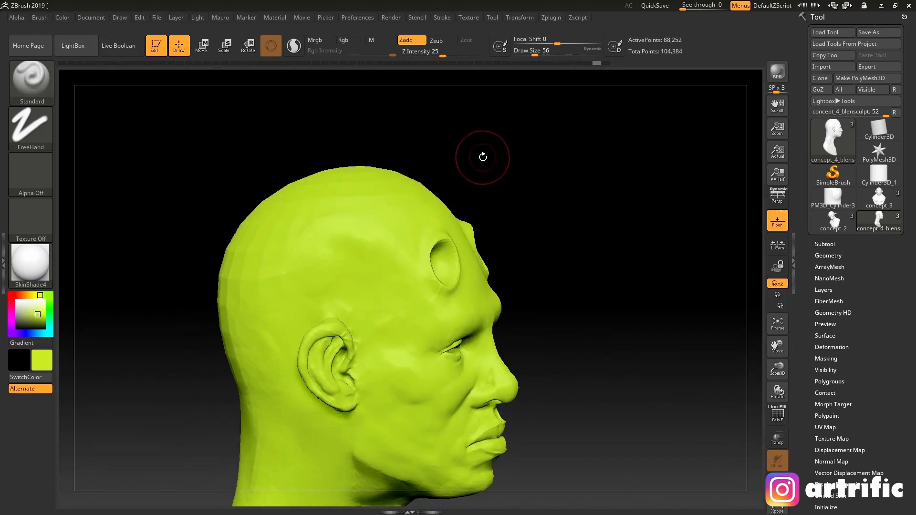
Step: Try smoothing the forehead hollow with the Smooth brush at Z Intensity 100, and undo the result
key("shift")
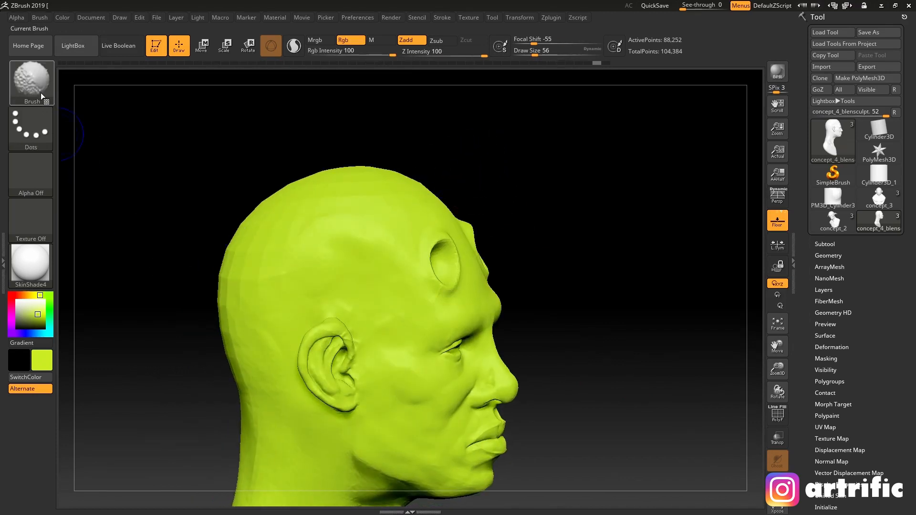
left_click_drag(484, 56, 483, 55)
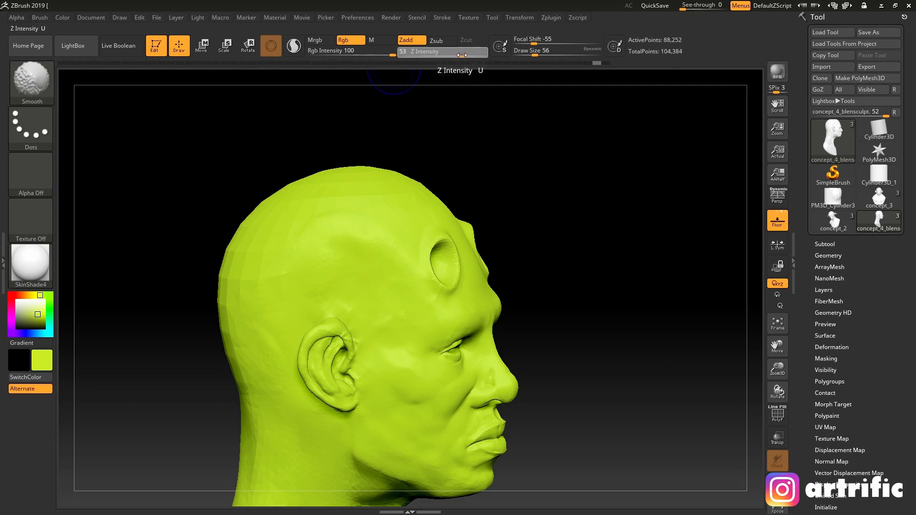
left_click_drag(464, 54, 490, 54, "shift")
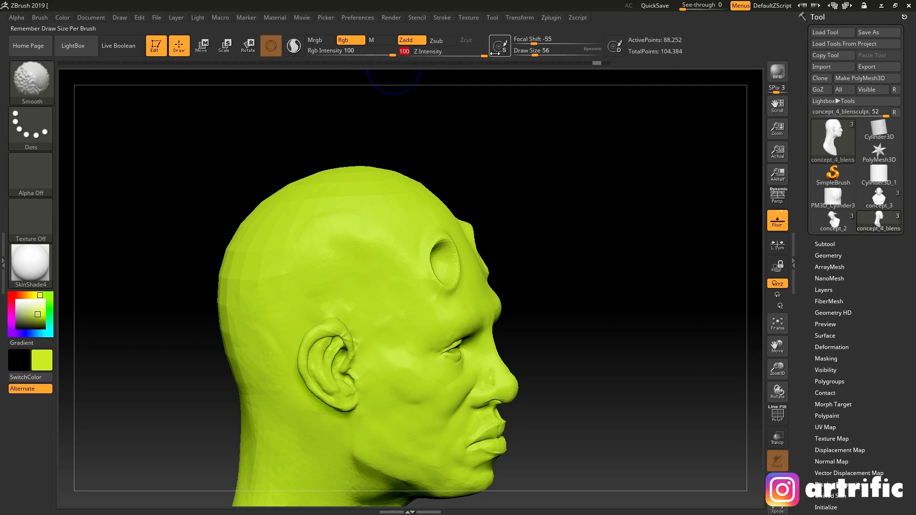
left_click_drag(584, 231, 538, 234)
left_click_drag(429, 260, 433, 250, "shift")
left_click_drag(426, 282, 447, 288, "shift")
mouse_move(605, 238)
left_mouse_down()
mouse_move(613, 285)
mouse_move(642, 247)
mouse_move(648, 277)
left_mouse_up()
key("ctrl+z")
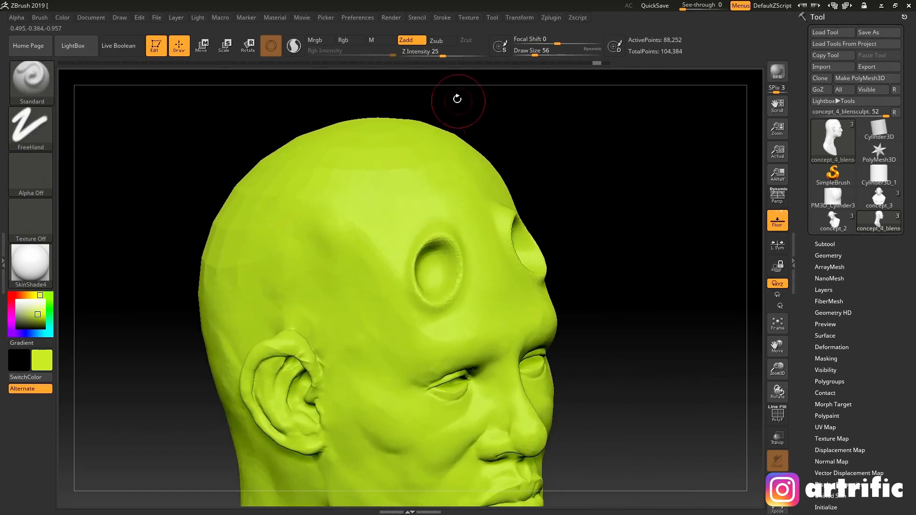
Step: Set the Smooth brush's Z Intensity to 50 and soften the forehead hollows
left_click_drag(470, 55, 473, 55, "shift")
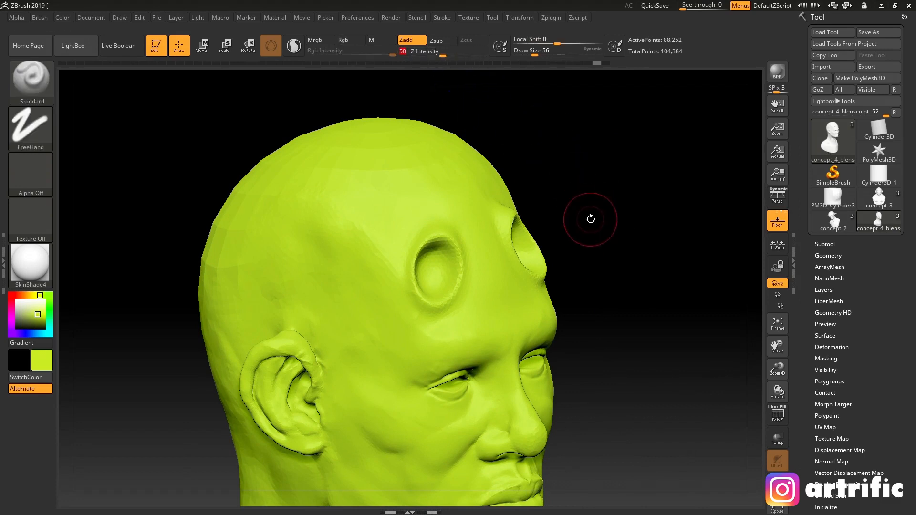
left_click_drag(591, 213, 608, 173)
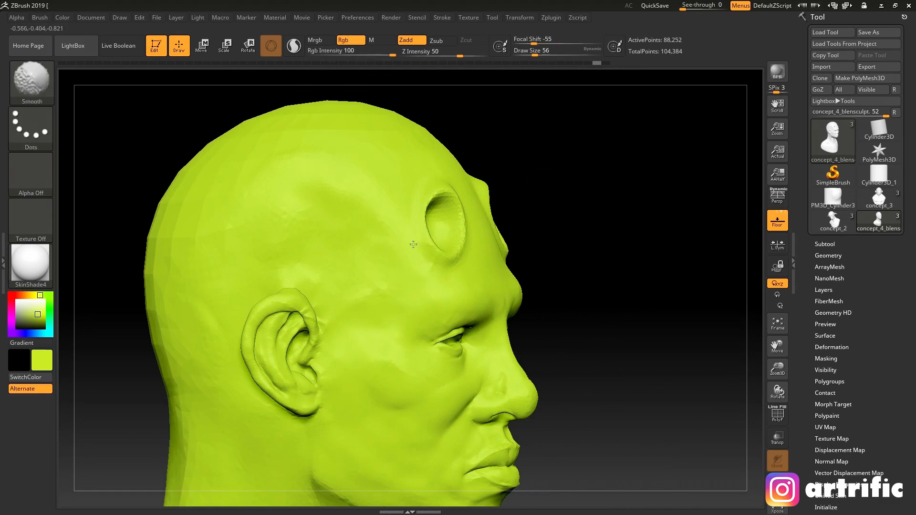
left_click_drag(553, 235, 470, 241, "shift")
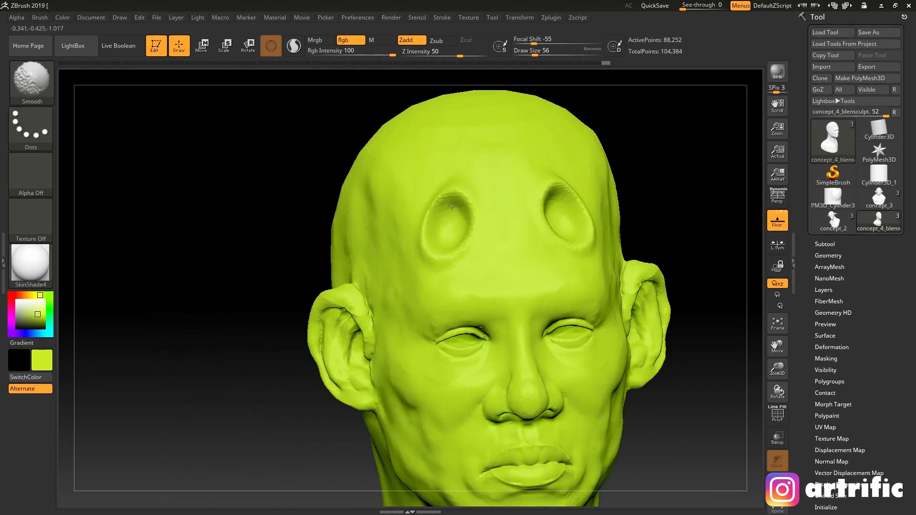
left_click_drag(674, 215, 578, 215)
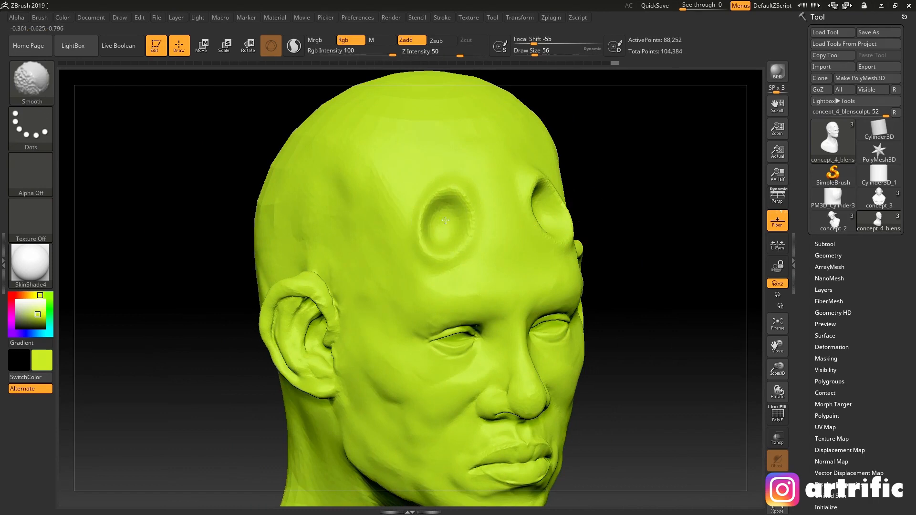
Step: Reduce the draw size to 39 and rework the inside of the forehead hollows
key("s")
mouse_move(447, 224)
left_mouse_down()
mouse_move(438, 221)
mouse_move(450, 222)
mouse_move(444, 205)
left_mouse_up()
mouse_move(612, 213)
left_mouse_down("alt")
mouse_move(617, 179)
mouse_move(621, 200)
mouse_move(658, 163)
mouse_move(620, 186)
mouse_move(631, 198)
mouse_move(642, 188)
mouse_move(650, 223)
mouse_move(645, 148)
mouse_move(646, 203)
left_mouse_up("alt")
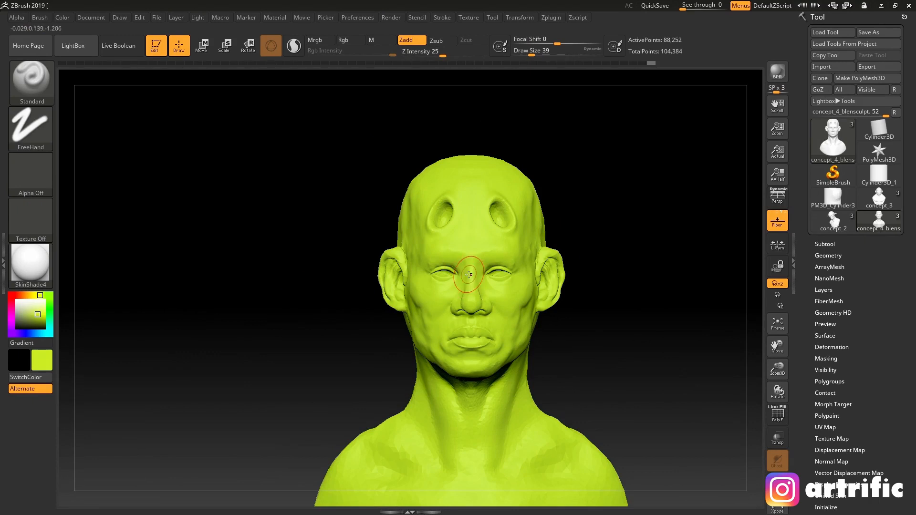
Step: Set the draw size to 54 and smooth the brow above the eye with the Smooth brush
mouse_move(634, 173)
left_mouse_down()
mouse_move(586, 219)
mouse_move(588, 205)
mouse_move(626, 218)
mouse_move(619, 231)
mouse_move(678, 227)
mouse_move(602, 207)
left_mouse_up()
mouse_move(556, 240)
left_mouse_down("alt")
mouse_move(568, 217)
mouse_move(532, 214)
left_mouse_up("alt")
key("s")
mouse_move(347, 236)
left_mouse_down()
mouse_move(316, 230)
mouse_move(425, 229)
mouse_move(391, 233)
left_mouse_up()
key("shift")
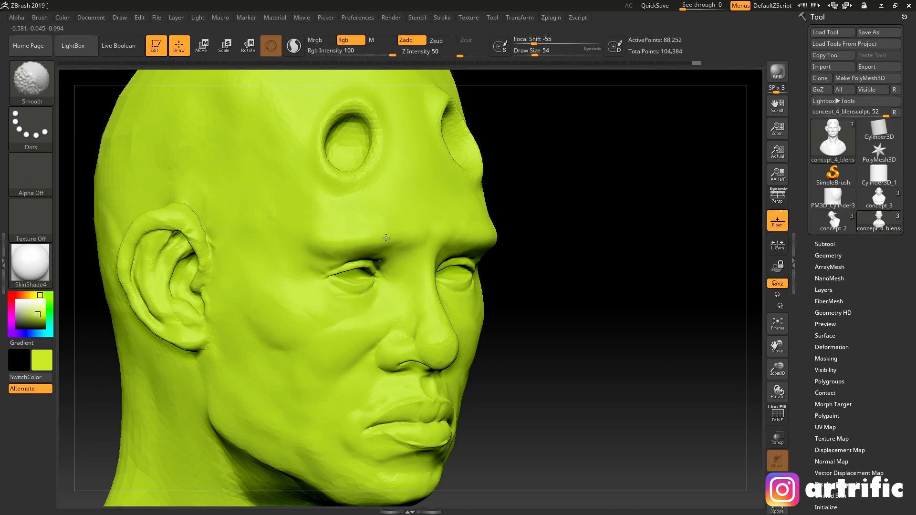
Step: Reduce the draw size to 29, build up the outer brow with the Standard brush and smooth it
left_click_drag(538, 201, 572, 196)
key("s")
left_click_drag(319, 259, 312, 259)
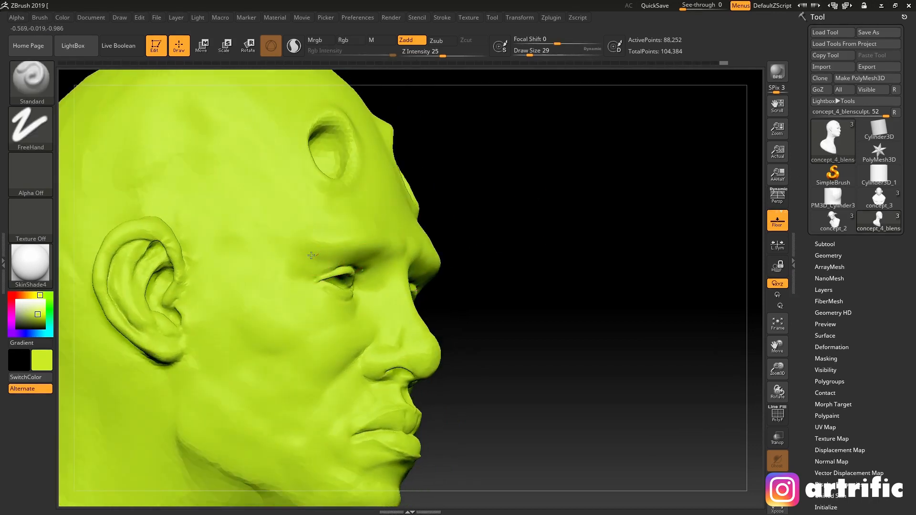
key("shift")
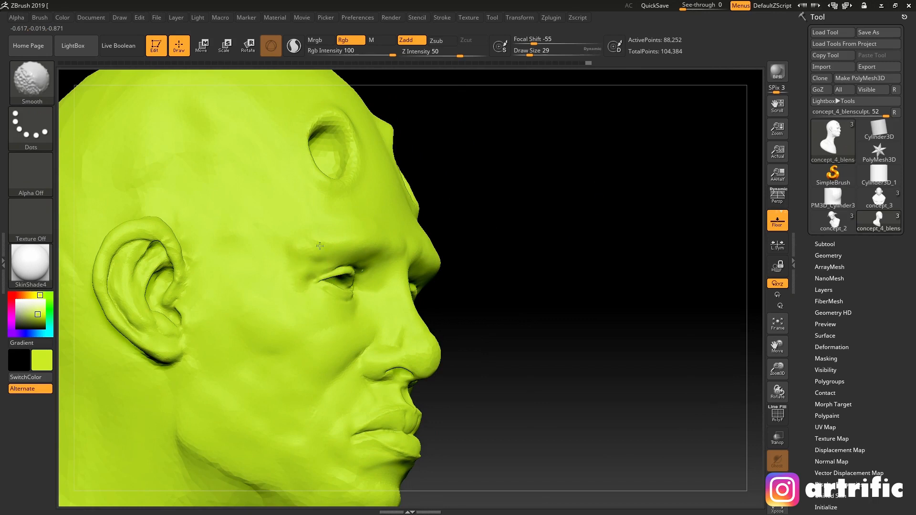
Step: Sculpt the area between the brows with the Standard brush and blend it with the Smooth brush
mouse_move(542, 266)
left_mouse_down()
mouse_move(554, 284)
mouse_move(593, 241)
mouse_move(623, 173)
mouse_move(625, 255)
mouse_move(609, 241)
left_mouse_up()
left_click_drag(667, 219, 495, 207)
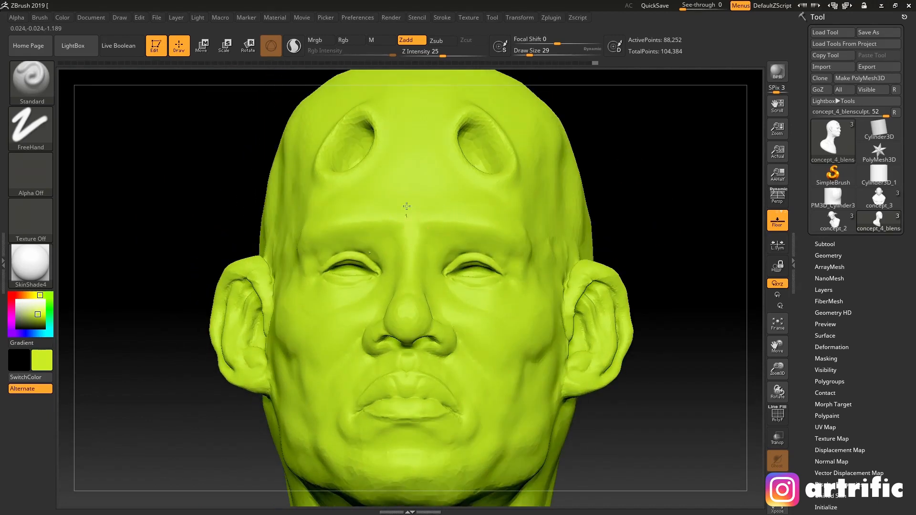
key("shift")
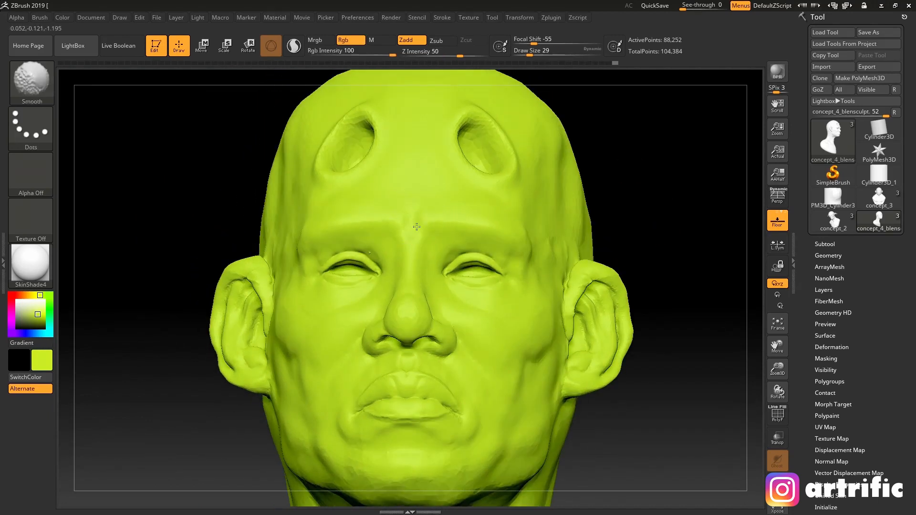
Step: Smooth the inner brow above the nose bridge and switch to the Clay brush
left_click_drag(416, 227, 453, 241, "shift")
mouse_move(681, 219)
left_mouse_down("alt")
mouse_move(628, 186)
mouse_move(645, 257)
mouse_move(639, 193)
mouse_move(695, 182)
left_mouse_up("alt")
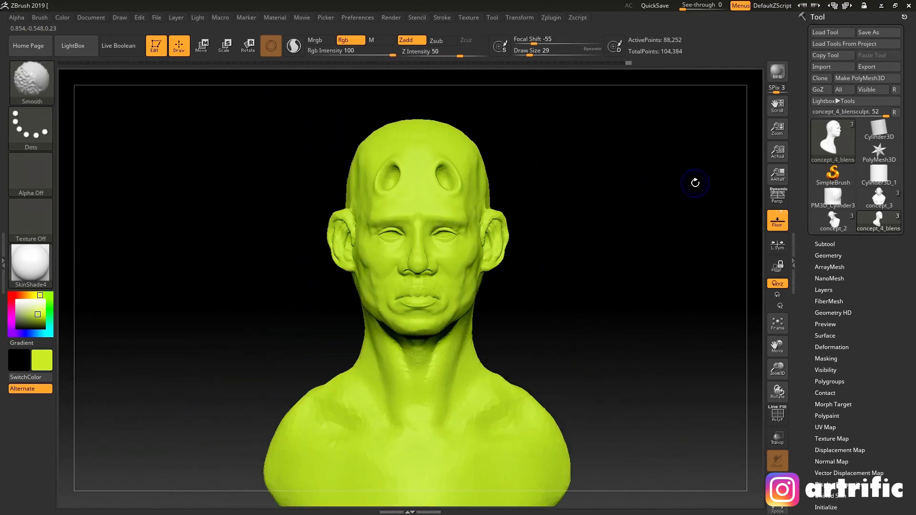
left_click(31, 79)
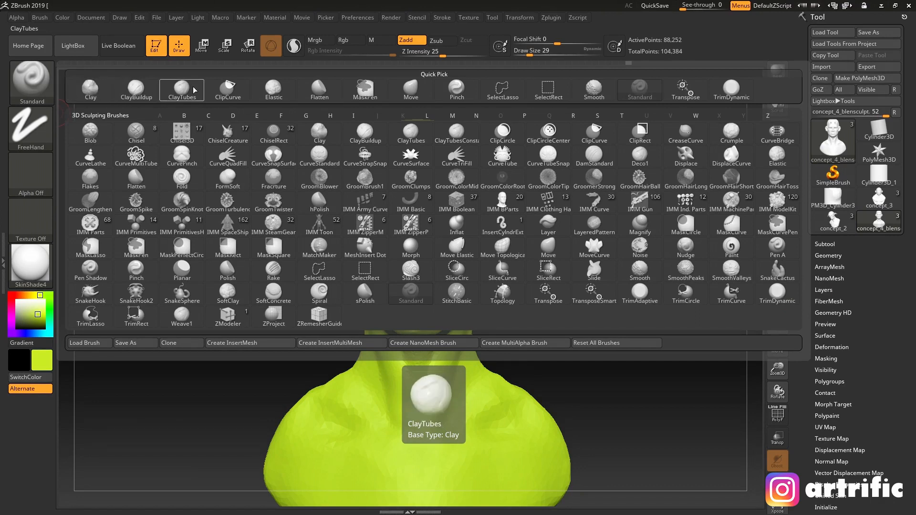
left_click(90, 89)
Step: Set the draw size to 59 and build up the brow and cheek with the Clay brush
left_click_drag(634, 224, 744, 219, "alt")
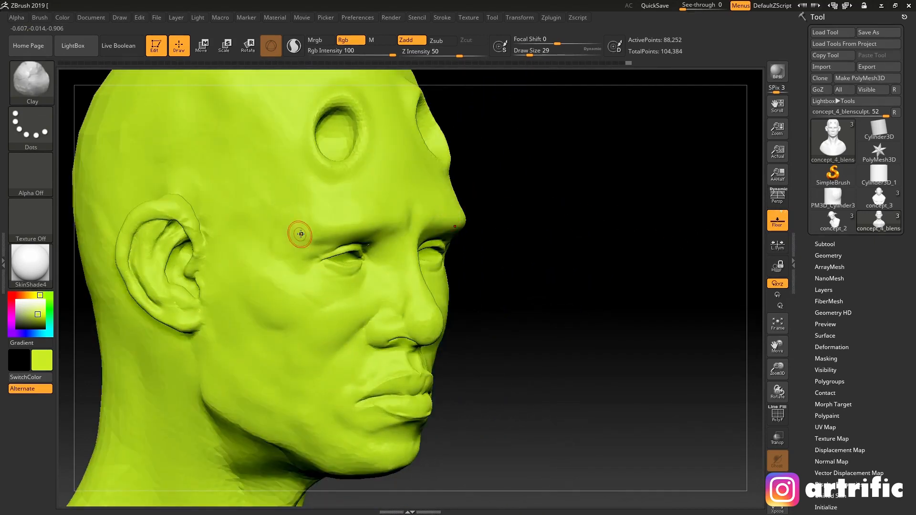
key("bracketright")
key("bracketright")
key("bracketright")
mouse_move(317, 212)
left_mouse_down()
mouse_move(280, 245)
mouse_move(338, 219)
mouse_move(329, 215)
left_mouse_up()
mouse_move(274, 281)
left_mouse_down()
mouse_move(329, 307)
mouse_move(309, 344)
left_mouse_up()
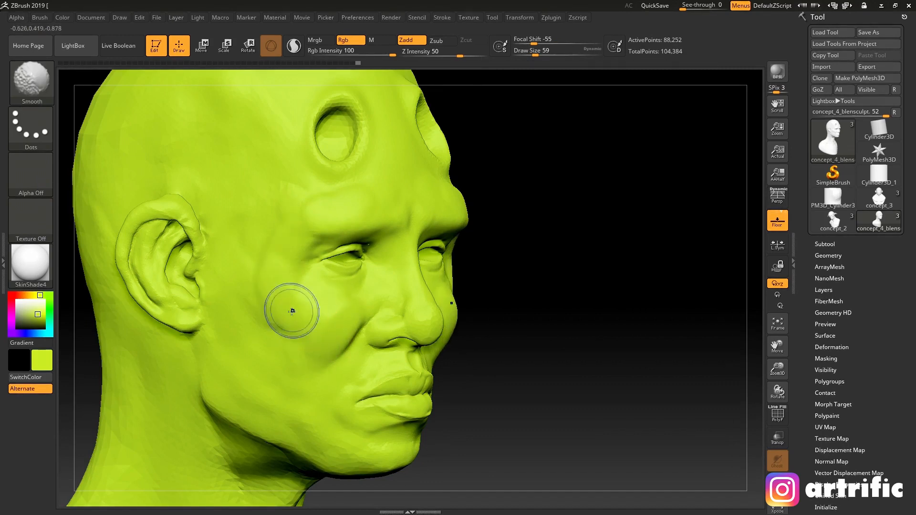
Step: Blend the Clay strokes on the cheek and temple with the Smooth brush
left_click_drag(293, 310, 257, 307, "shift")
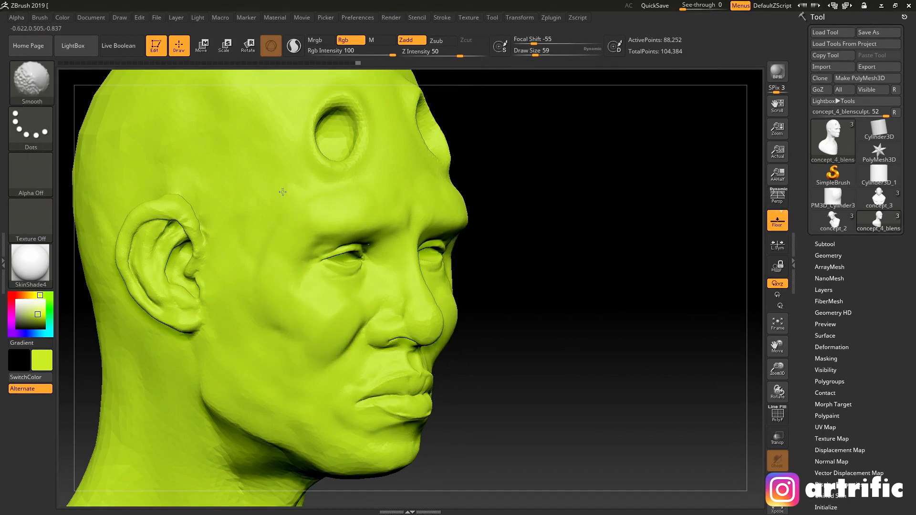
left_click_drag(283, 192, 285, 197, "shift")
left_click_drag(329, 350, 319, 356, "shift")
left_click_drag(303, 319, 305, 312, "shift")
mouse_move(575, 317)
left_mouse_down()
mouse_move(597, 288)
mouse_move(624, 281)
left_mouse_up()
left_click_drag(337, 284, 328, 272, "shift")
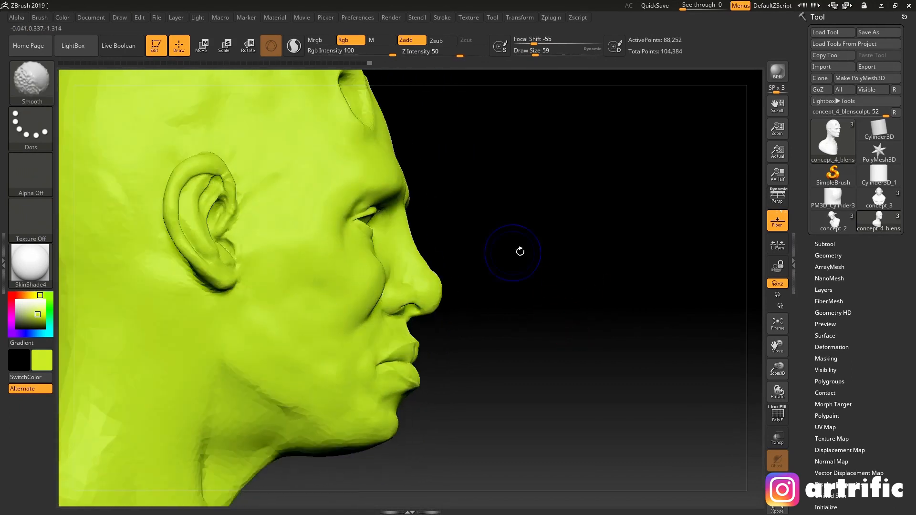
Step: Carve into the cheek with the Clay brush and smooth it at draw size 37
mouse_move(520, 252)
left_mouse_down()
mouse_move(395, 259)
mouse_move(387, 298)
mouse_move(394, 292)
left_mouse_up()
mouse_move(409, 260)
left_mouse_down("alt")
mouse_move(395, 268)
mouse_move(391, 301)
mouse_move(396, 295)
left_mouse_up("alt")
mouse_move(547, 268)
left_mouse_down()
mouse_move(595, 298)
mouse_move(650, 292)
mouse_move(637, 325)
left_mouse_up()
mouse_move(567, 312)
left_mouse_down()
mouse_move(453, 327)
mouse_move(411, 318)
mouse_move(442, 302)
mouse_move(416, 314)
mouse_move(402, 308)
left_mouse_up()
mouse_move(597, 296)
left_mouse_down("alt")
mouse_move(546, 265)
mouse_move(482, 288)
left_mouse_up("alt")
mouse_move(384, 305)
left_mouse_down("shift")
mouse_move(378, 340)
mouse_move(404, 312)
mouse_move(370, 325)
mouse_move(400, 323)
mouse_move(382, 324)
left_mouse_up("shift")
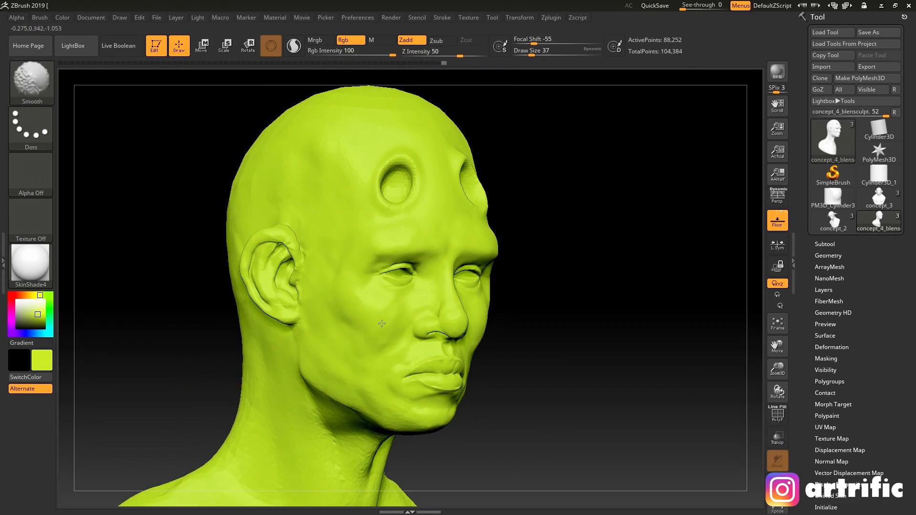
Step: Sculpt the cheek diagonally from beside the nose toward the jaw with the Clay brush
left_click_drag(585, 341, 557, 331, "alt")
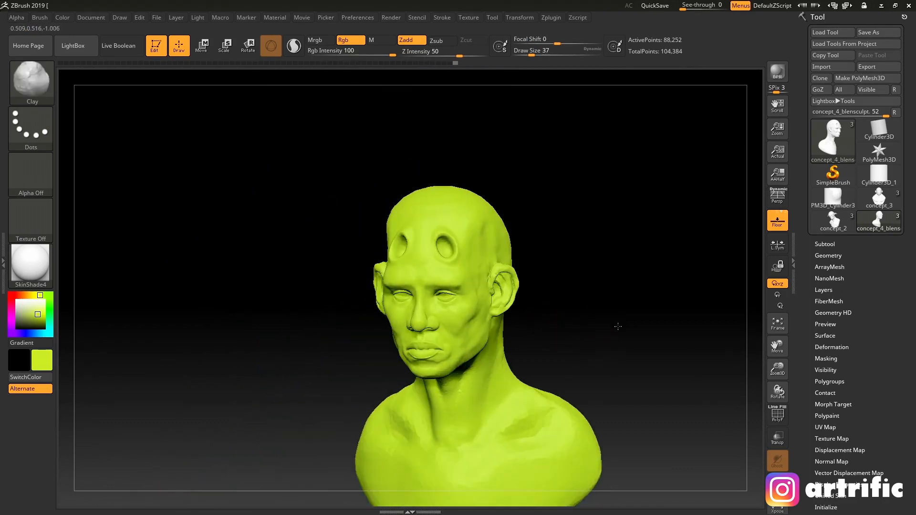
left_click_drag(617, 326, 503, 220)
left_click_drag(421, 237, 399, 288)
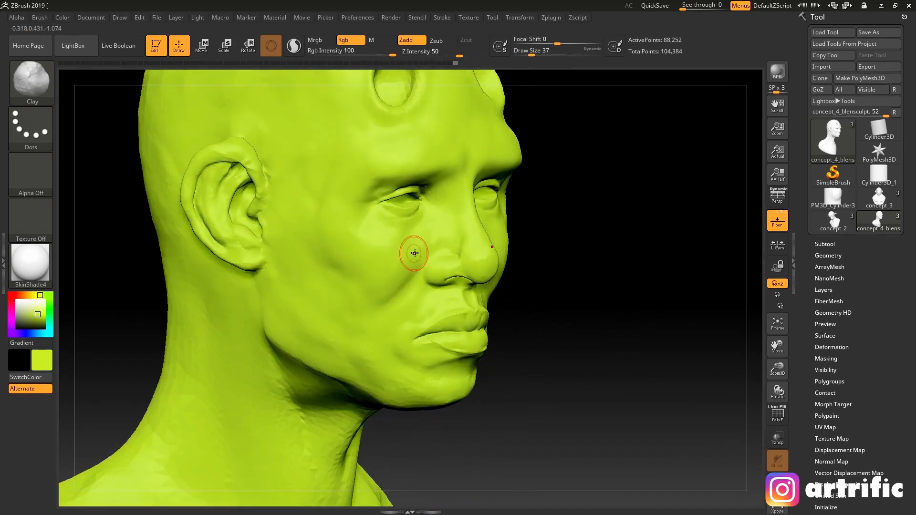
mouse_move(414, 254)
left_mouse_down()
mouse_move(392, 295)
mouse_move(337, 317)
left_mouse_up()
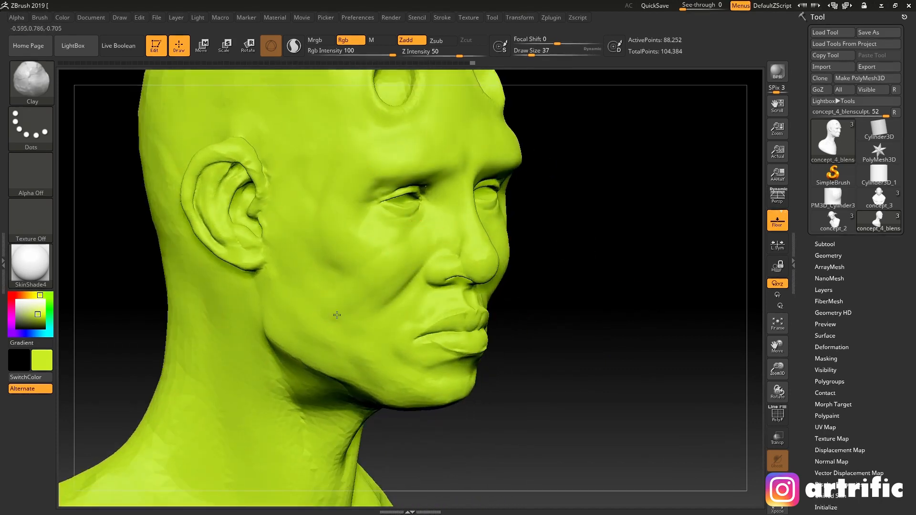
mouse_move(440, 238)
left_mouse_down()
mouse_move(391, 290)
mouse_move(366, 291)
left_mouse_up()
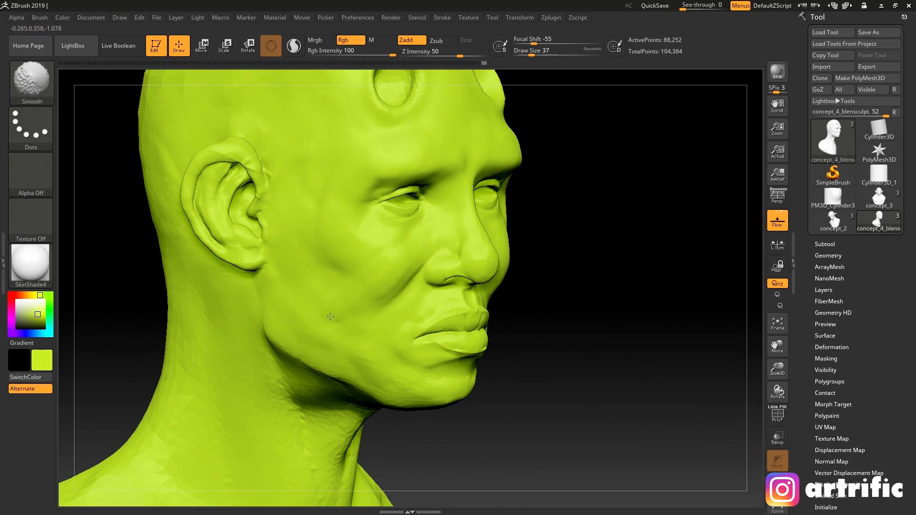
Step: Carve a diagonal hollow into the cheek with the Clay brush and soften it with the Smooth brush
mouse_move(511, 284)
left_mouse_down()
mouse_move(620, 302)
mouse_move(585, 288)
left_mouse_up()
mouse_move(408, 264)
left_mouse_down("alt")
mouse_move(389, 291)
mouse_move(385, 281)
mouse_move(363, 284)
left_mouse_up("alt")
left_click_drag(409, 259, 375, 284, "shift")
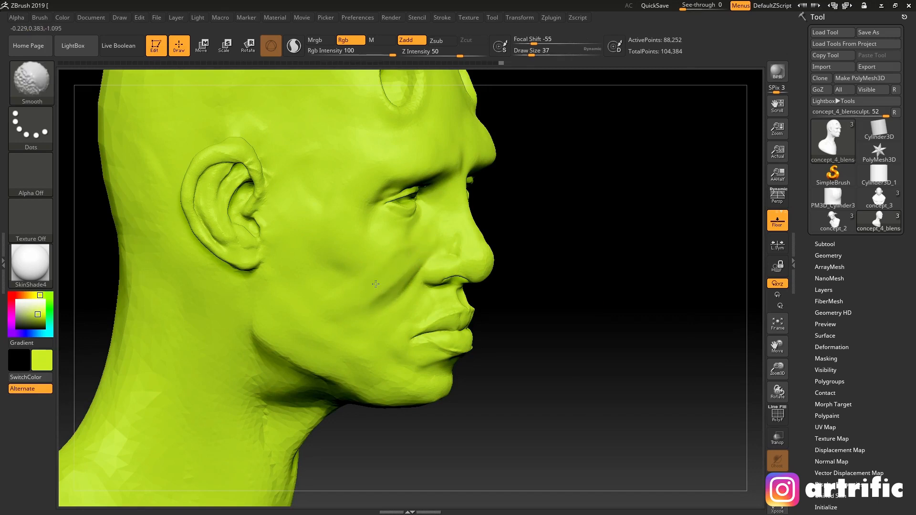
Step: Build up the cheekbone, temple, brow, lower cheek and jawline with the ClayTubes brush
key("b")
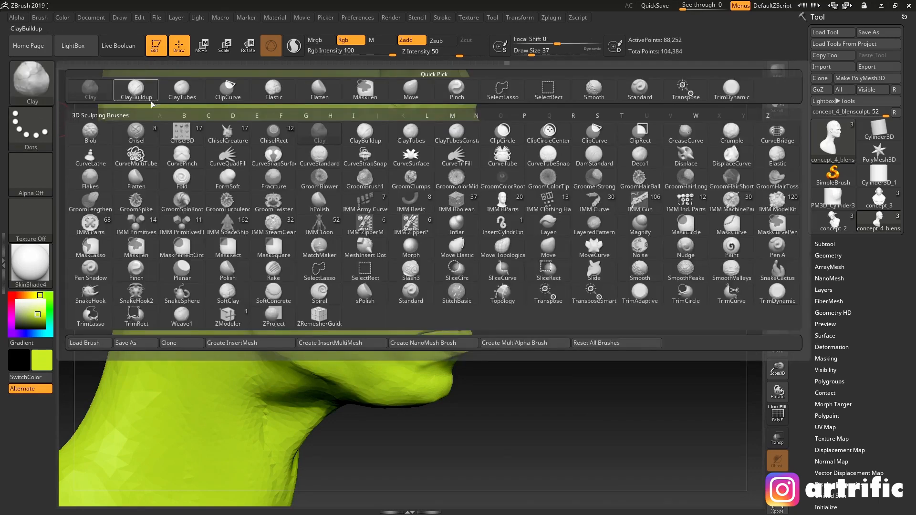
left_click(179, 95)
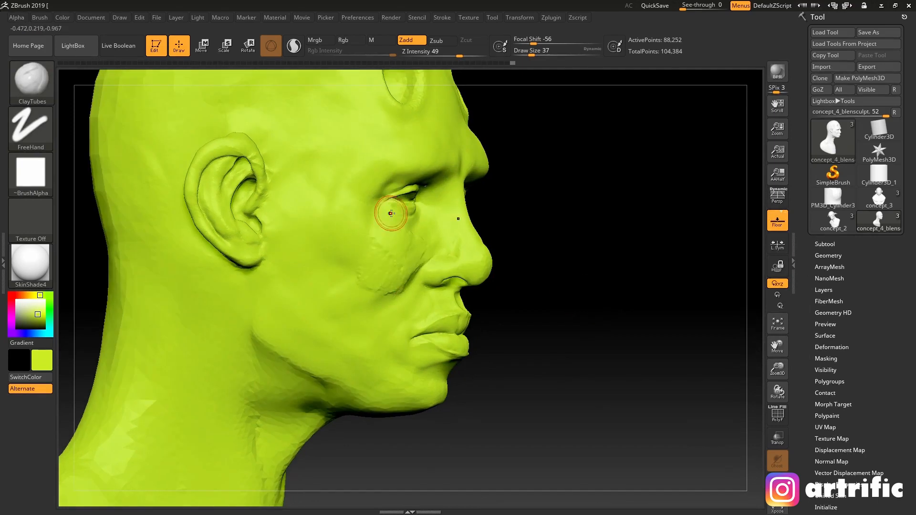
left_click_drag(325, 215, 365, 255)
left_click_drag(323, 211, 358, 240)
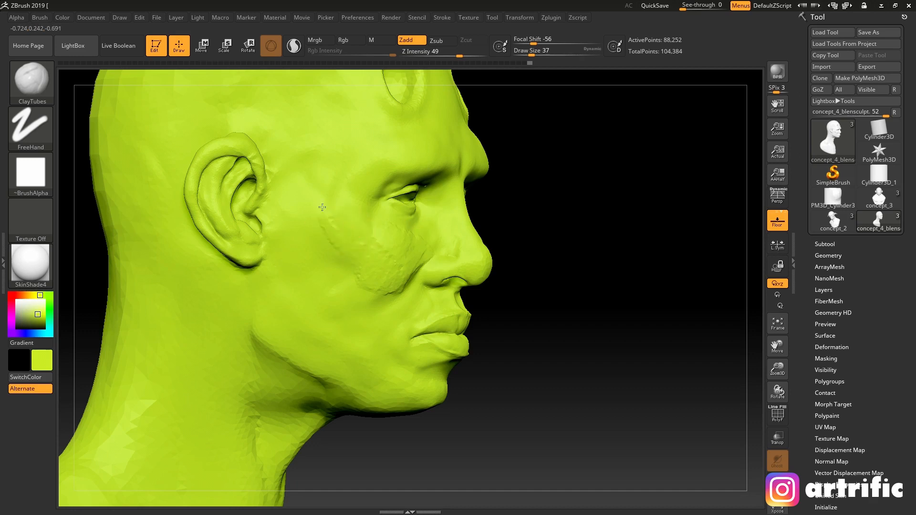
mouse_move(340, 176)
left_mouse_down()
mouse_move(350, 200)
mouse_move(364, 190)
left_mouse_up()
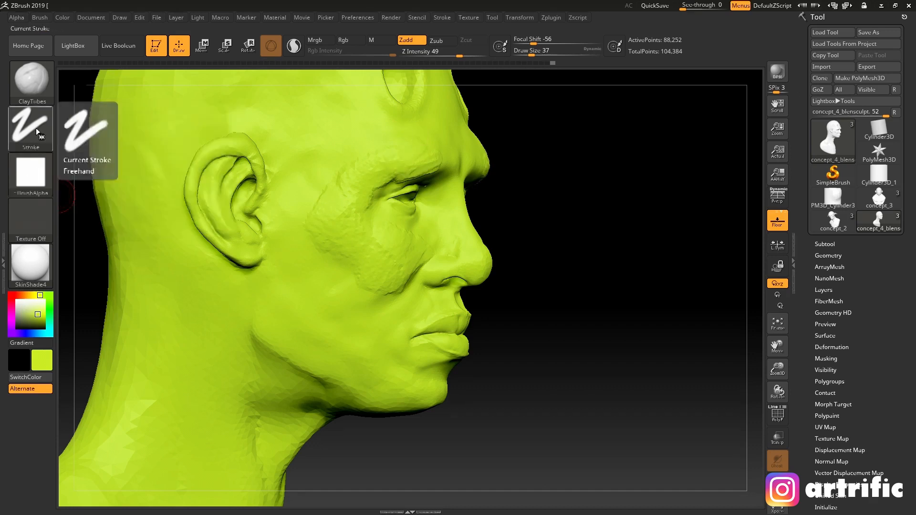
left_click(34, 171)
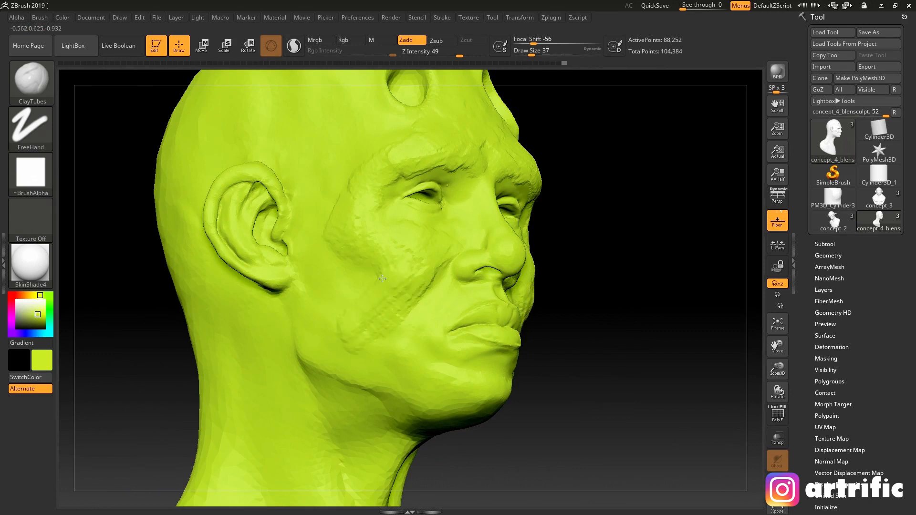
left_click_drag(302, 353, 383, 379)
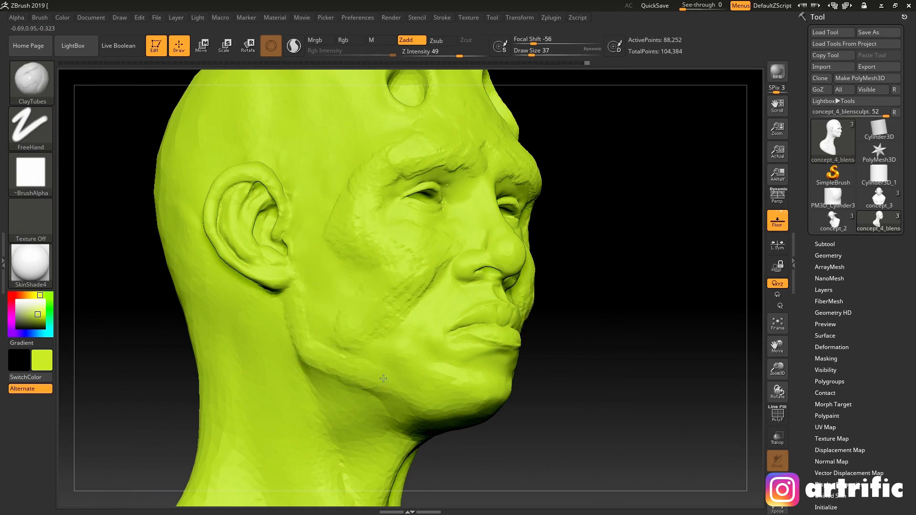
Step: Smooth the ClayTubes strokes on the jaw, cheek and brow, using draw size 54
key("shift")
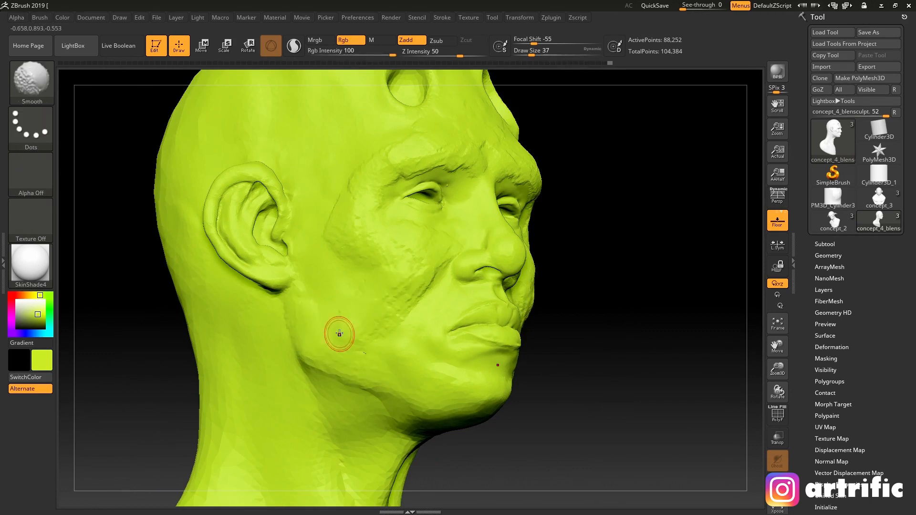
key("s")
left_click_drag(387, 291, 395, 279, "shift")
left_click_drag(382, 269, 336, 218, "shift")
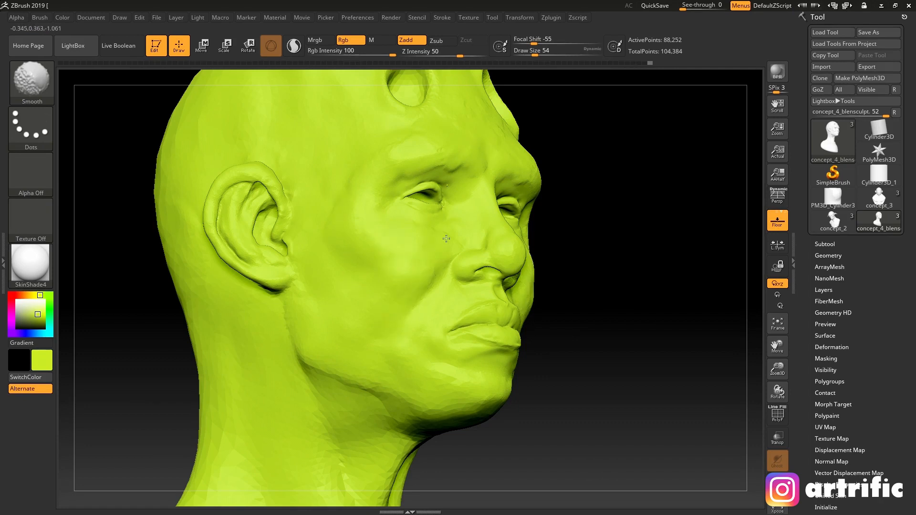
left_click_drag(591, 245, 654, 241)
left_click_drag(418, 167, 425, 197, "shift")
Step: Switch to the Move brush, set the draw size to 154 and reshape the cheeks into a fuller outline
mouse_move(589, 206)
left_mouse_down()
mouse_move(640, 224)
mouse_move(639, 207)
mouse_move(633, 219)
mouse_move(685, 235)
mouse_move(655, 248)
left_mouse_up()
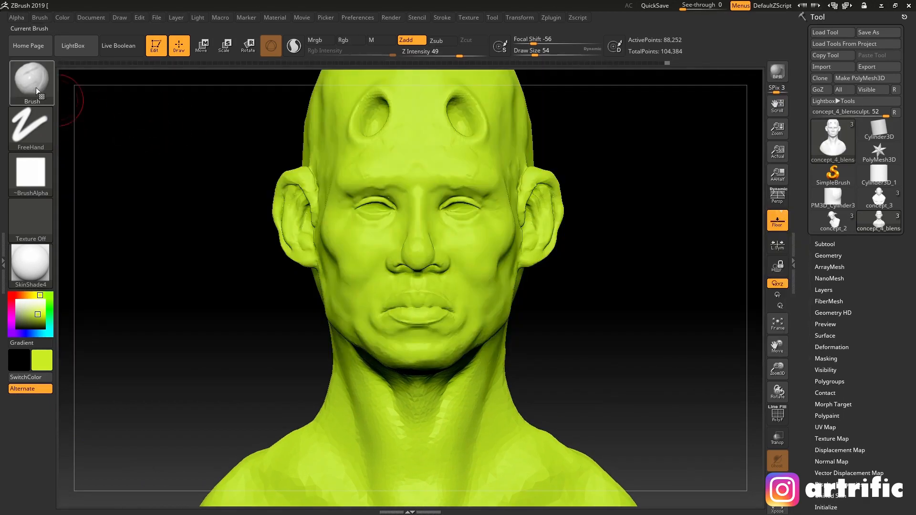
left_click(36, 90)
left_click(408, 99)
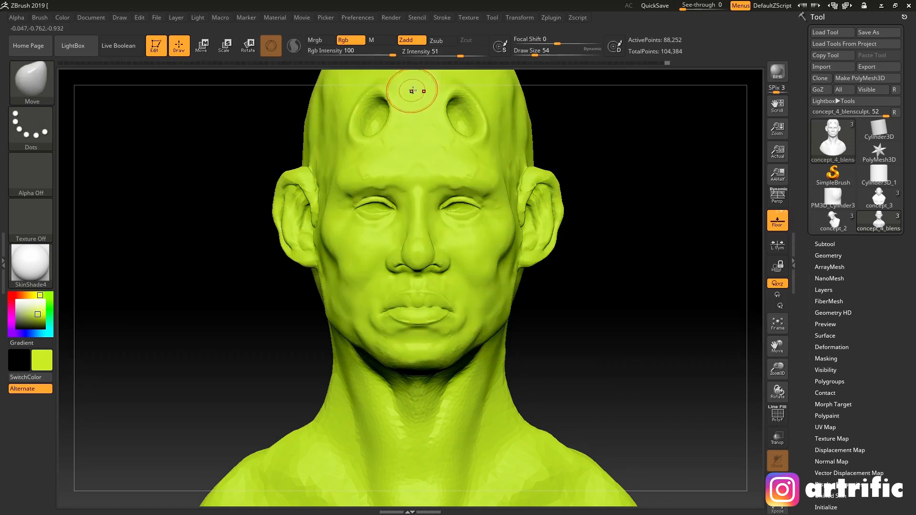
left_click_drag(420, 247, 434, 247)
mouse_move(615, 287)
left_mouse_down("alt")
mouse_move(574, 280)
mouse_move(575, 288)
left_mouse_up("alt")
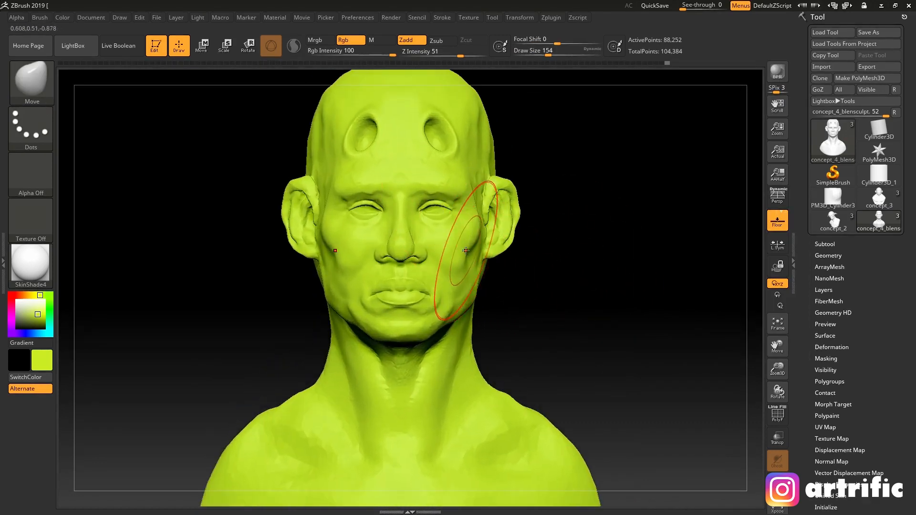
left_click_drag(471, 254, 465, 255)
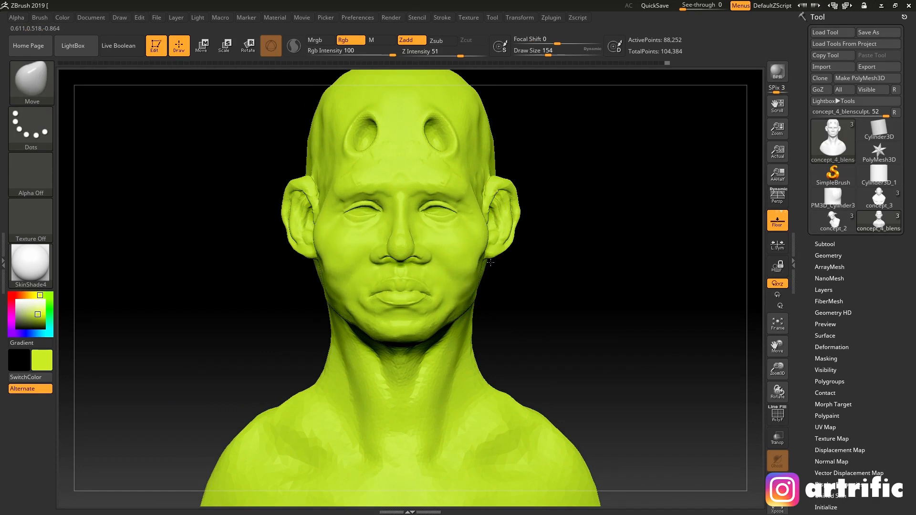
Step: Adjust the proportions of the temples and eye area with the Move brush
mouse_move(550, 291)
left_mouse_down()
mouse_move(392, 294)
mouse_move(435, 294)
mouse_move(411, 295)
left_mouse_up()
key("s")
key("s")
left_click_drag(438, 232, 431, 232)
left_click_drag(448, 160, 431, 165)
left_click_drag(418, 205, 409, 201)
Step: Narrow the nostrils and reshape the base of the nose with the Move brush
key("s")
left_click_drag(386, 256, 373, 255)
mouse_move(379, 252)
left_mouse_down()
mouse_move(370, 251)
mouse_move(381, 265)
left_mouse_up()
Step: Refine the shape of the eyes with the Move brush at draw size 56
key("s")
left_click_drag(329, 262, 458, 243)
left_click_drag(422, 209, 410, 208)
key("s")
left_click_drag(415, 202, 416, 205)
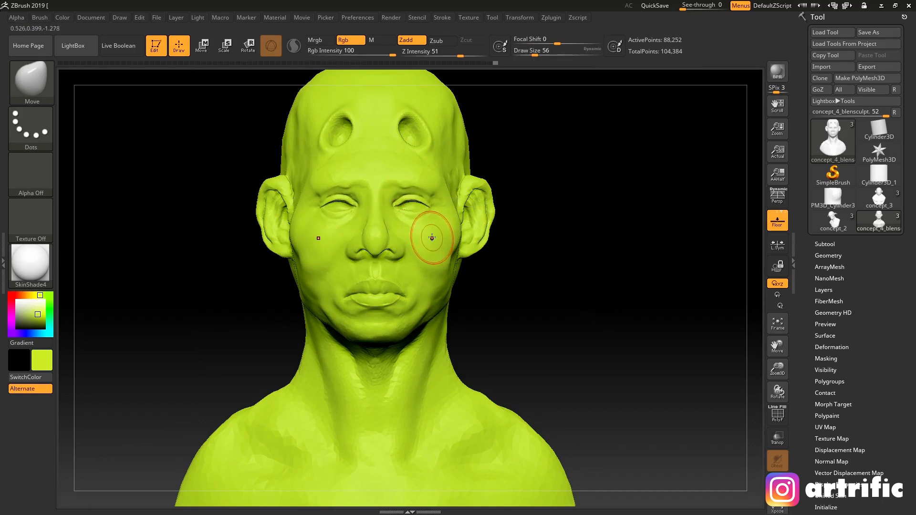
Step: Set the Move brush's draw size to 97 over the cheek
right_click_drag(533, 281, 641, 297, "ctrl")
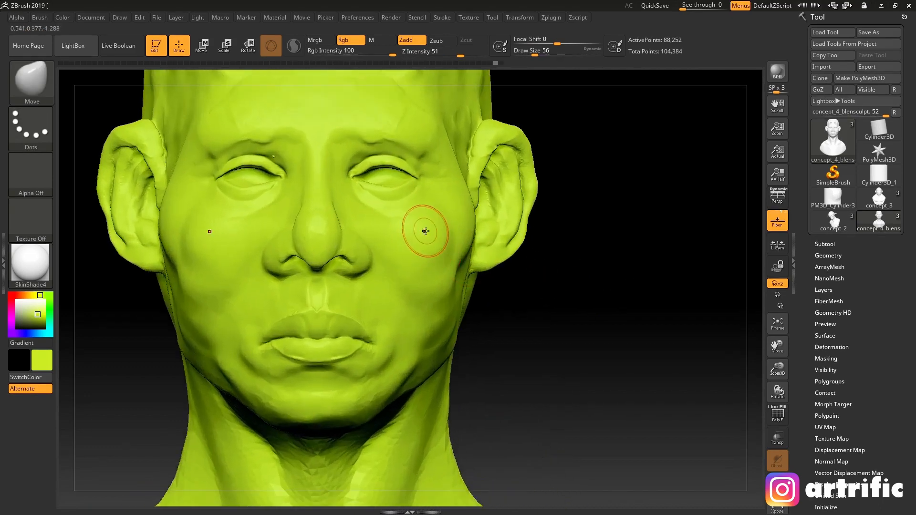
key("s")
left_click_drag(427, 241, 428, 240)
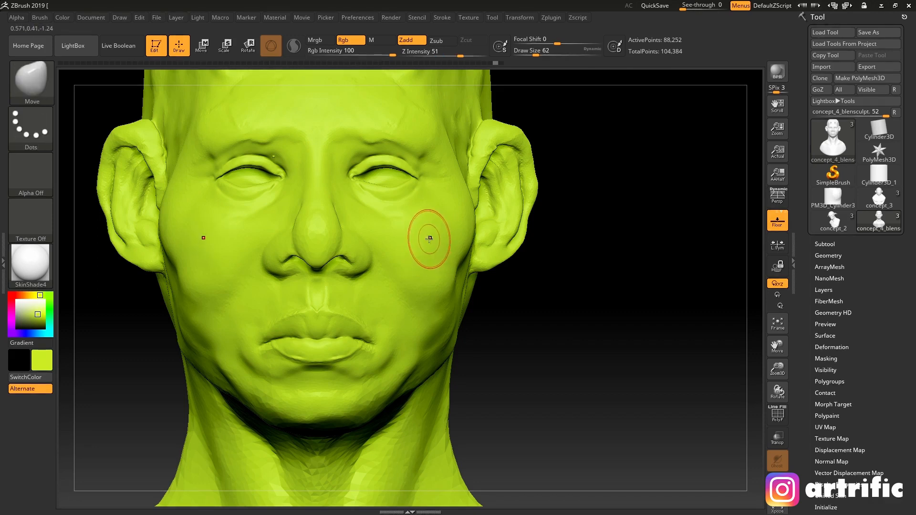
key("s")
left_click_drag(429, 238, 450, 241)
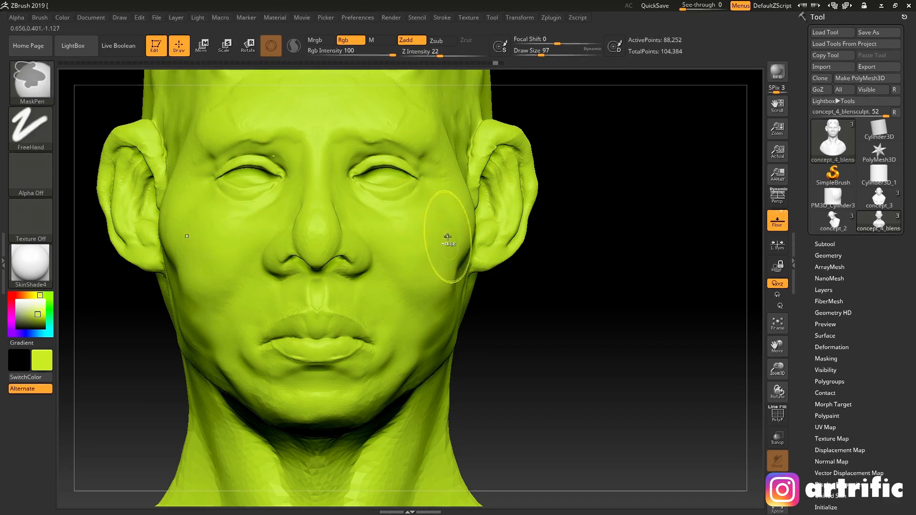
left_click(46, 17)
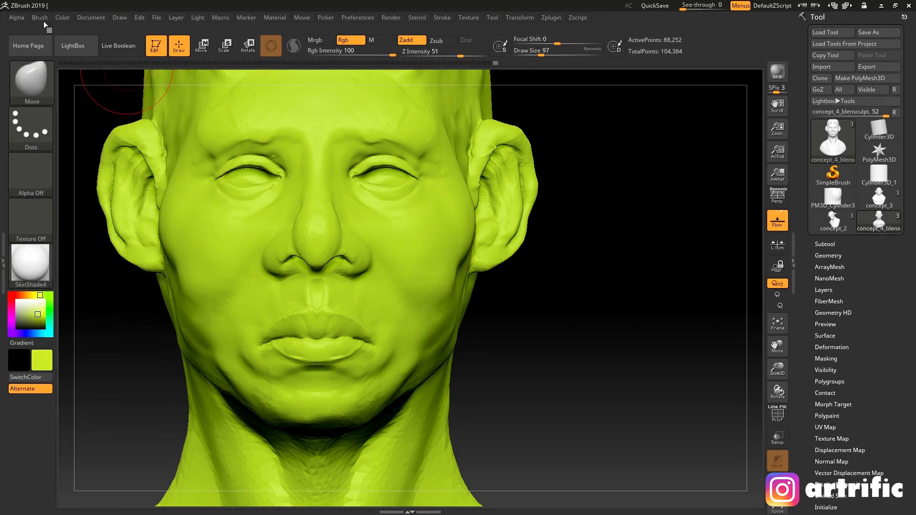
left_click(40, 18)
scroll(87, 227, "down", 3)
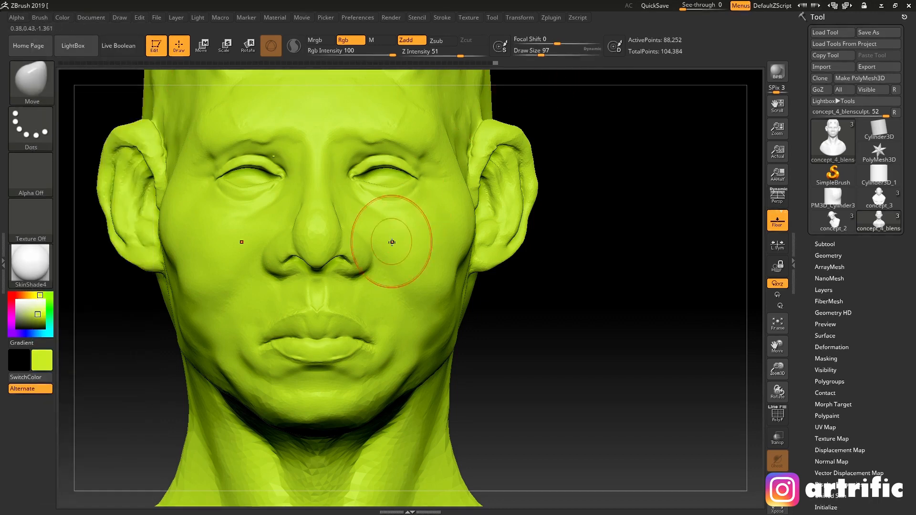
Step: Try to push the nose and mouth area back in profile with the Move brush at draw size 299
mouse_move(543, 301)
left_mouse_down()
mouse_move(528, 288)
mouse_move(606, 296)
mouse_move(562, 292)
left_mouse_up()
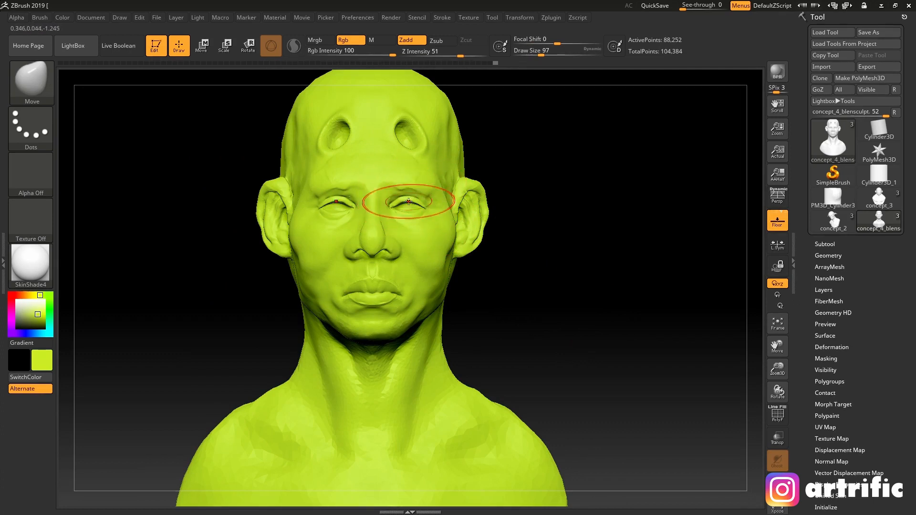
key("s")
left_click_drag(417, 211, 442, 211)
left_click_drag(584, 177, 534, 164, "alt")
left_click_drag(533, 165, 425, 184, "shift")
mouse_move(378, 242)
left_mouse_down("alt")
mouse_move(435, 232)
mouse_move(396, 236)
mouse_move(405, 236)
left_mouse_up("alt")
key("s")
left_click_drag(393, 236, 422, 237)
key("ctrl")
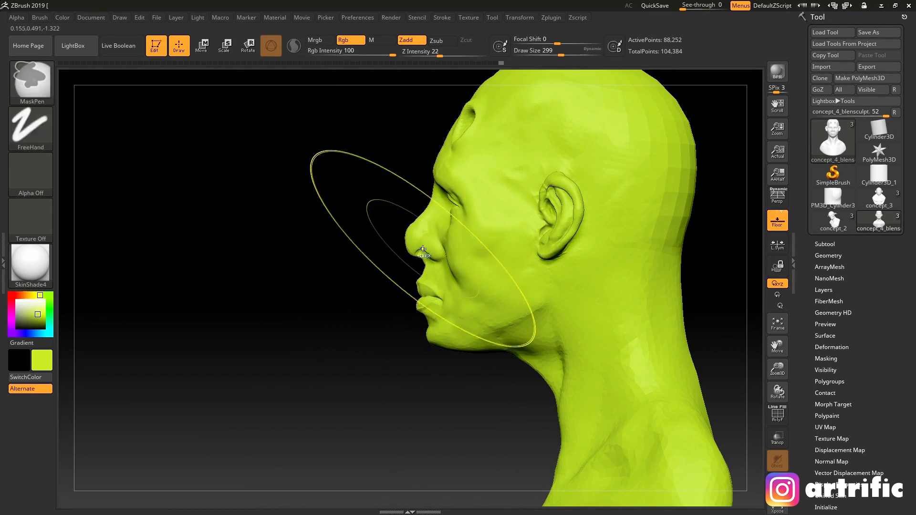
key("ctrl+z")
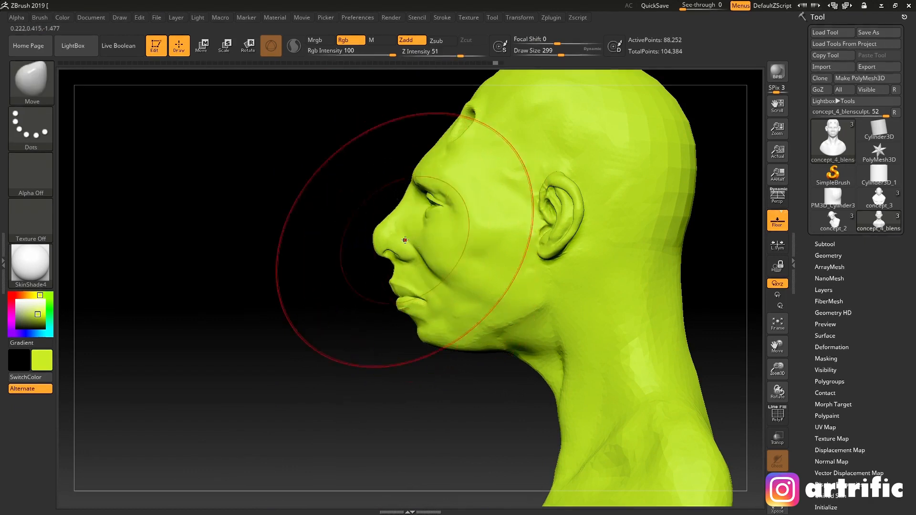
Step: Push the eye area back in profile with the Move brush and set the draw size to 163
key("s")
mouse_move(438, 208)
left_mouse_down()
mouse_move(425, 207)
mouse_move(446, 212)
left_mouse_up()
key("s")
key("ctrl+z")
key("s")
key("ctrl+z")
left_click_drag(429, 207, 457, 205)
key("s")
key("ctrl+z")
key("s")
key("s")
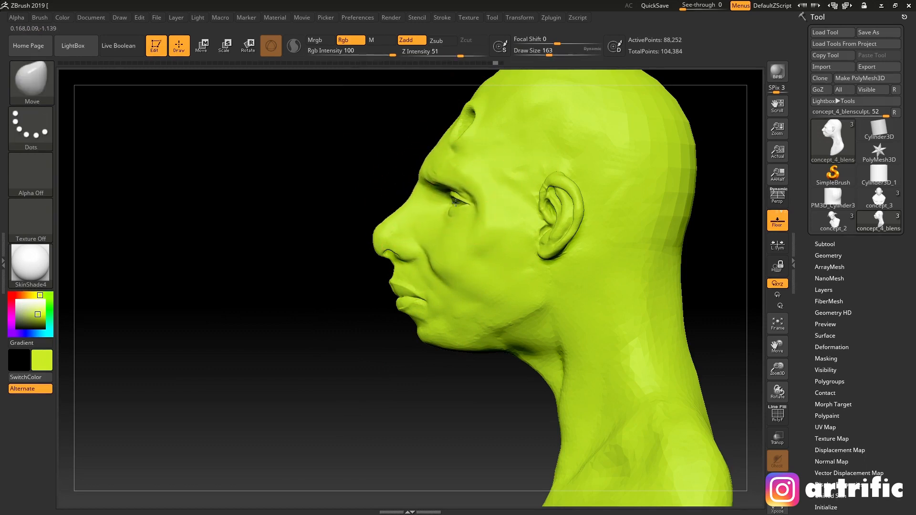
mouse_move(330, 286)
left_mouse_down()
mouse_move(374, 311)
mouse_move(428, 281)
left_mouse_up()
left_click_drag(591, 226, 457, 250)
left_click_drag(323, 340, 425, 322)
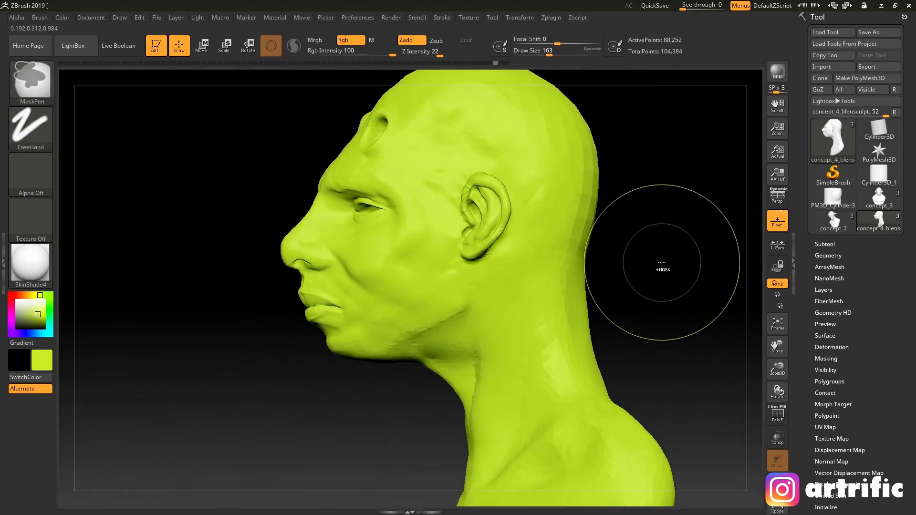
Step: Mask the whole face from the front with the MaskPen brush at draw size 163
left_click_drag(660, 265, 644, 278, "shift")
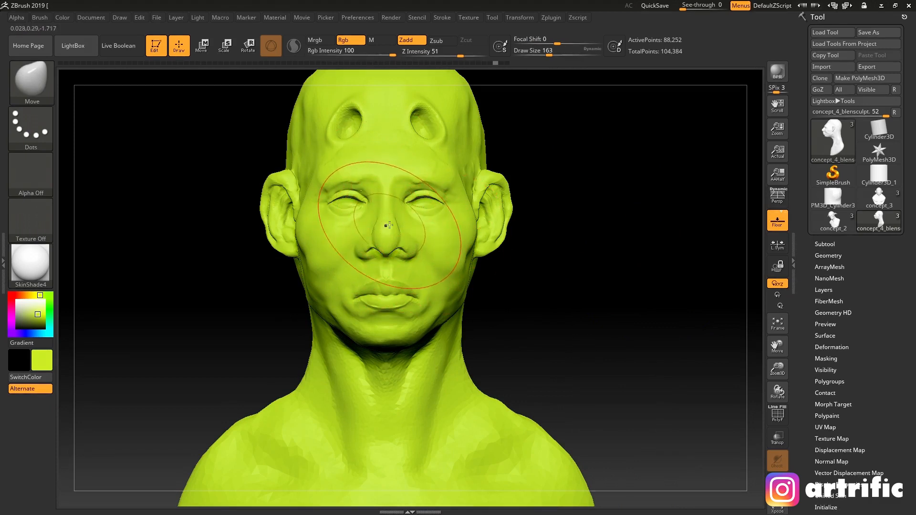
key("ctrl")
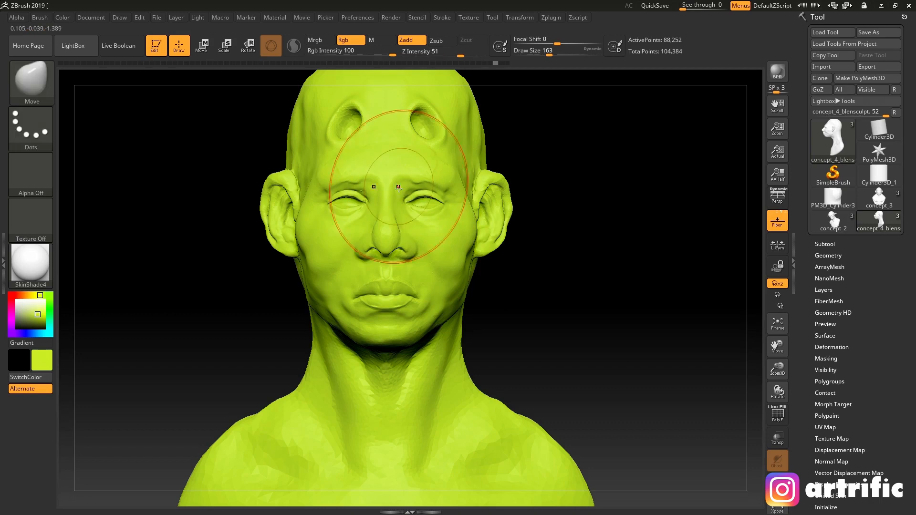
key("ctrl")
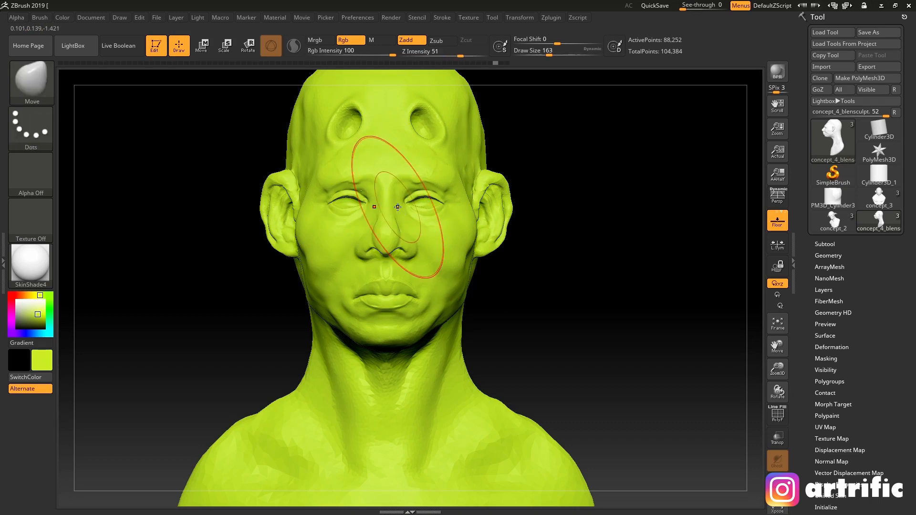
key("ctrl")
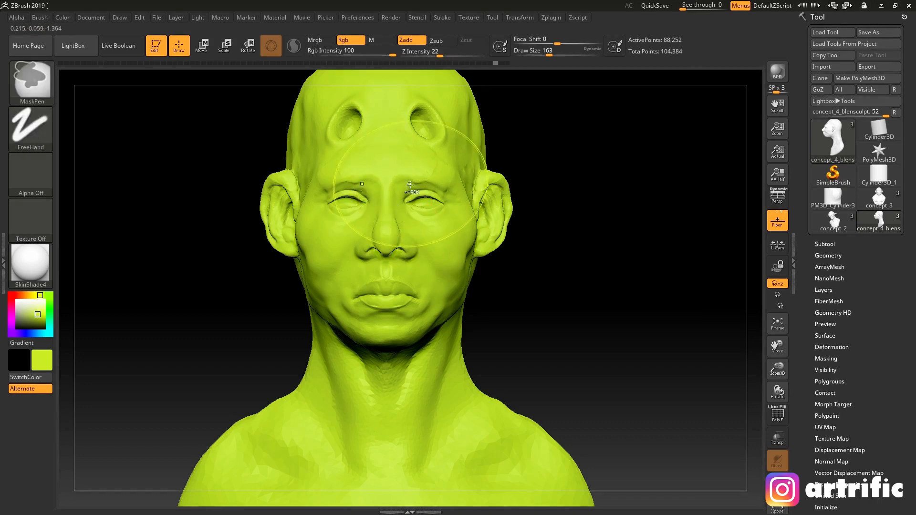
mouse_move(392, 191)
left_mouse_down("ctrl")
mouse_move(329, 205)
mouse_move(386, 267)
mouse_move(430, 215)
left_mouse_up("ctrl")
mouse_move(397, 275)
left_mouse_down("ctrl")
mouse_move(432, 267)
mouse_move(405, 126)
mouse_move(430, 187)
left_mouse_up("ctrl")
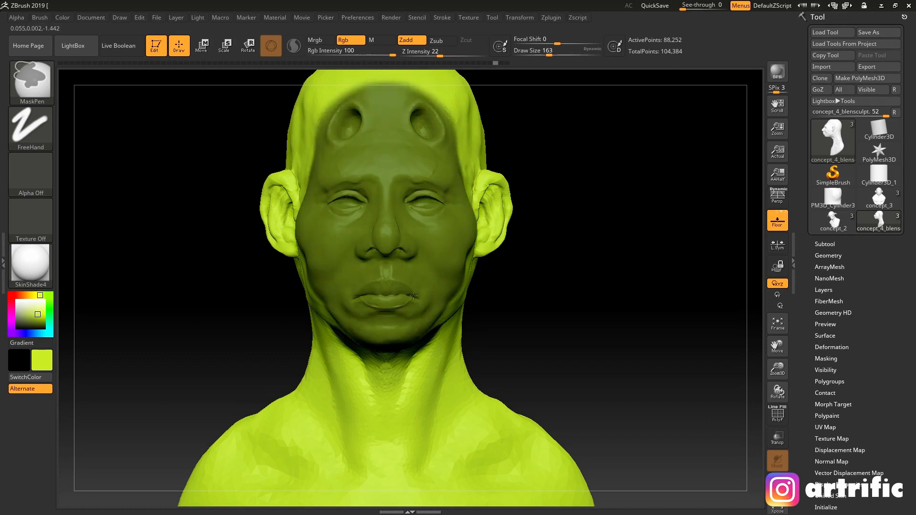
Step: Try to move the masked face in profile and pull the unmasked ear area back with the Move brush at draw size 351
left_click_drag(573, 241, 429, 243)
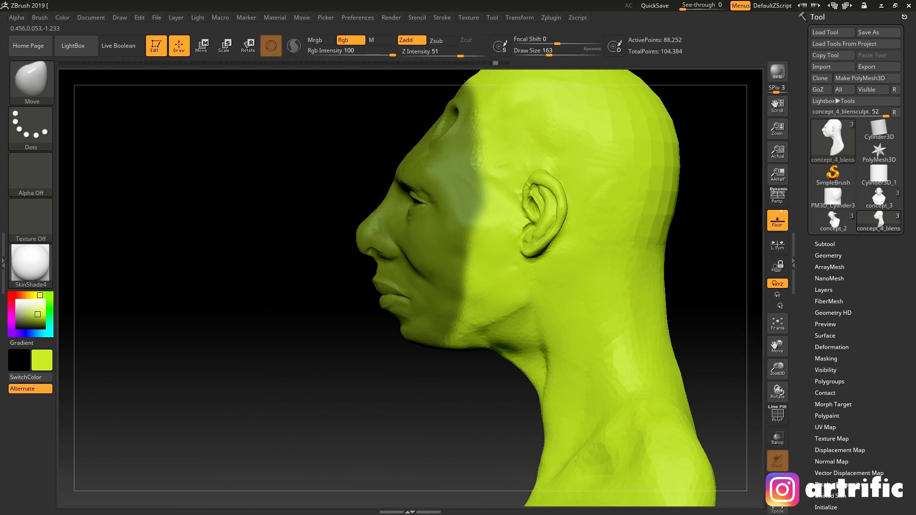
mouse_move(331, 328)
left_mouse_down("alt")
mouse_move(281, 311)
mouse_move(333, 329)
mouse_move(325, 330)
left_mouse_up("alt")
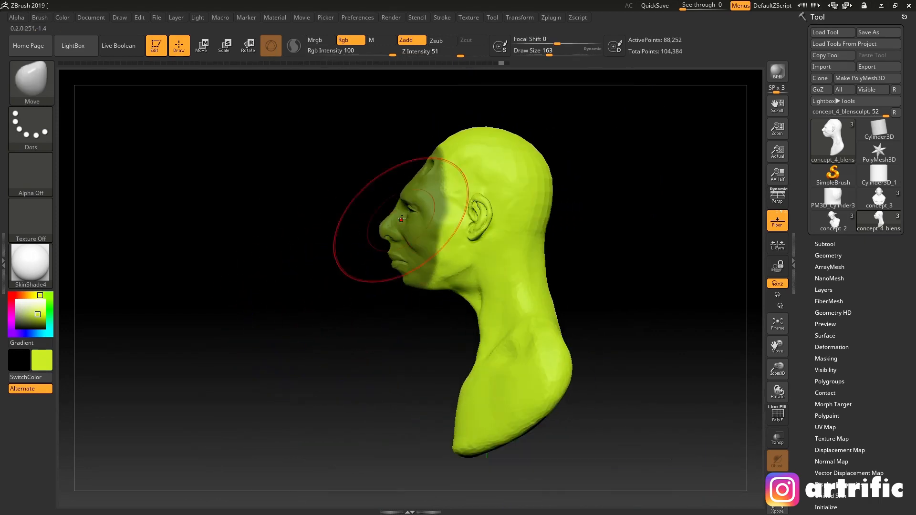
left_click_drag(393, 229, 382, 237)
left_click_drag(372, 280, 405, 287, "alt")
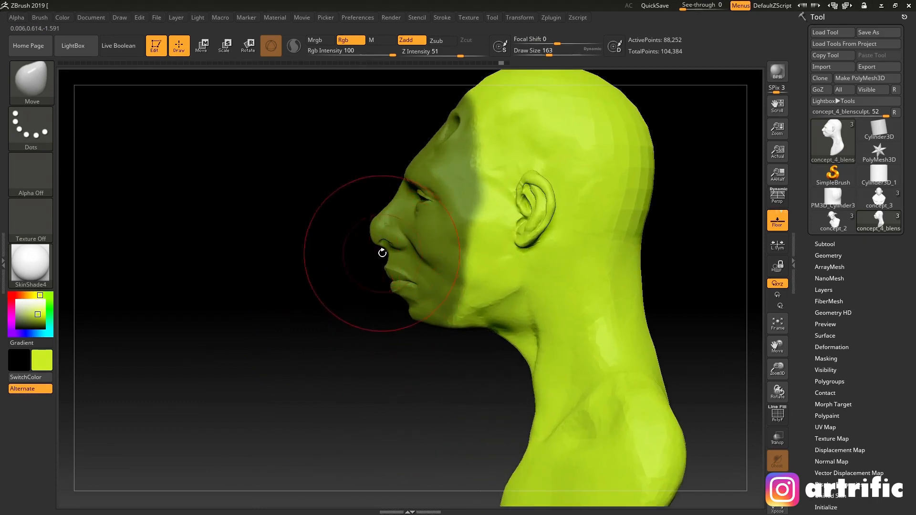
key("s")
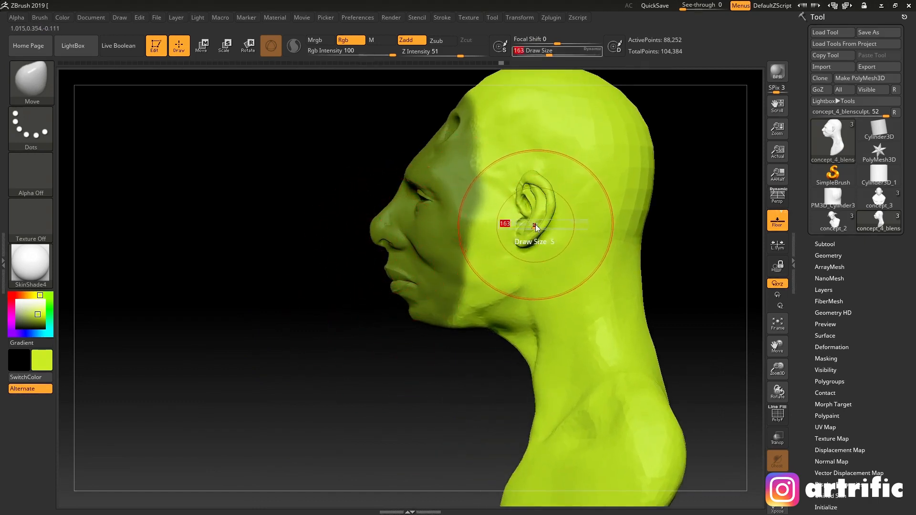
left_click_drag(536, 225, 550, 224)
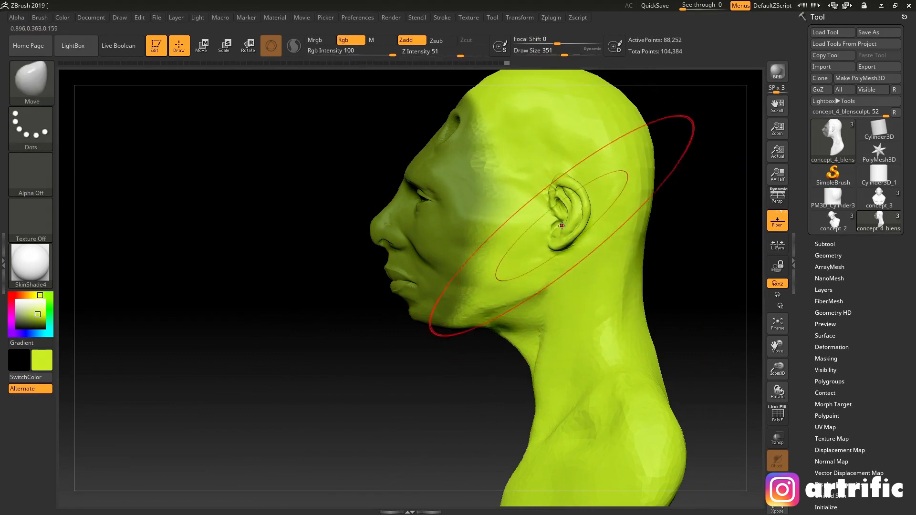
Step: Clear the face mask and undo the last Move brush edits
left_click_drag(364, 368, 521, 288)
left_click_drag(608, 261, 570, 306, "ctrl")
left_click_drag(392, 208, 390, 208)
key("ctrl+z")
Step: Mask both eye areas with the MaskPen brush at draw size 83 and invert the mask
key("s")
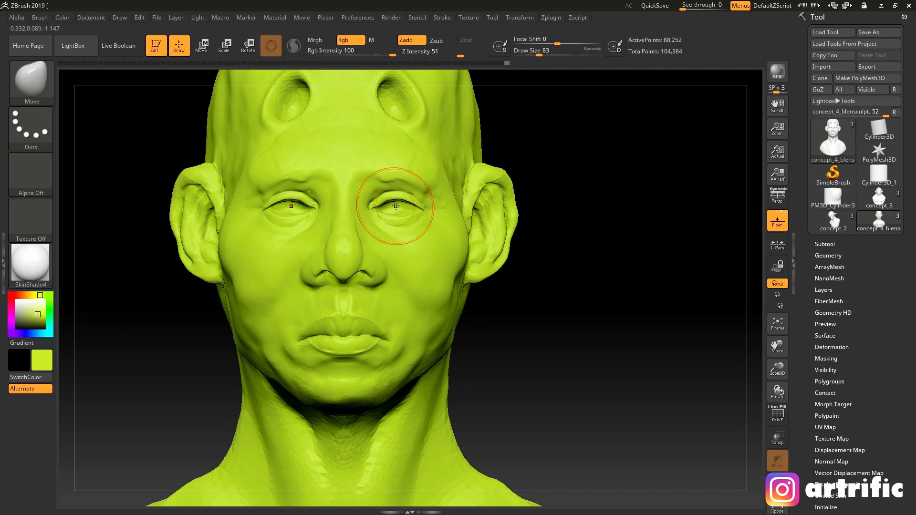
mouse_move(393, 204)
left_mouse_down("ctrl")
mouse_move(402, 210)
mouse_move(383, 199)
mouse_move(400, 182)
mouse_move(416, 218)
left_mouse_up("ctrl")
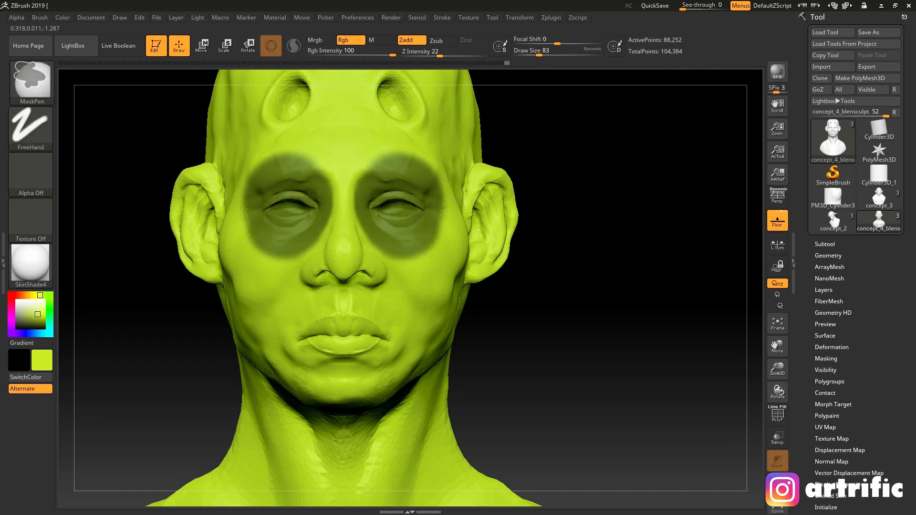
left_click(613, 251, "ctrl")
left_click_drag(613, 251, 265, 304)
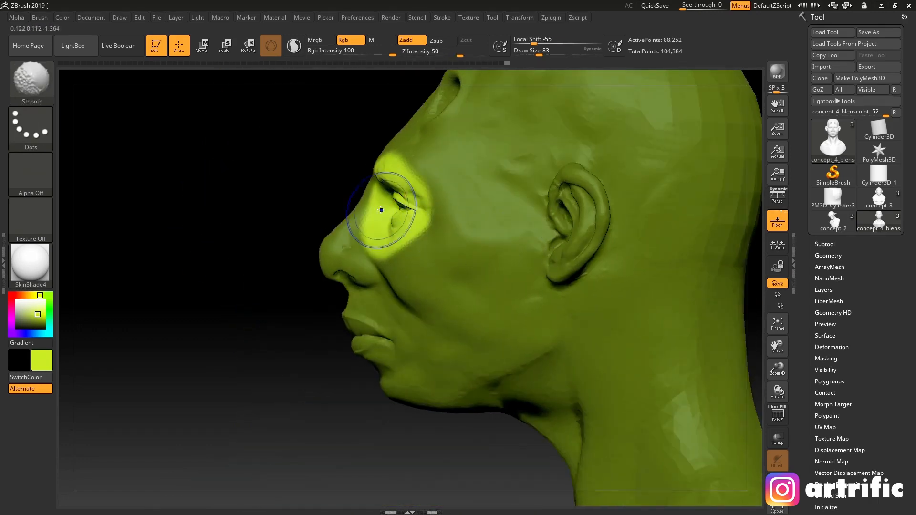
Step: Try to push the unmasked eye areas back in profile with the Move brush at draw size 492
left_click_drag(400, 224, 433, 224)
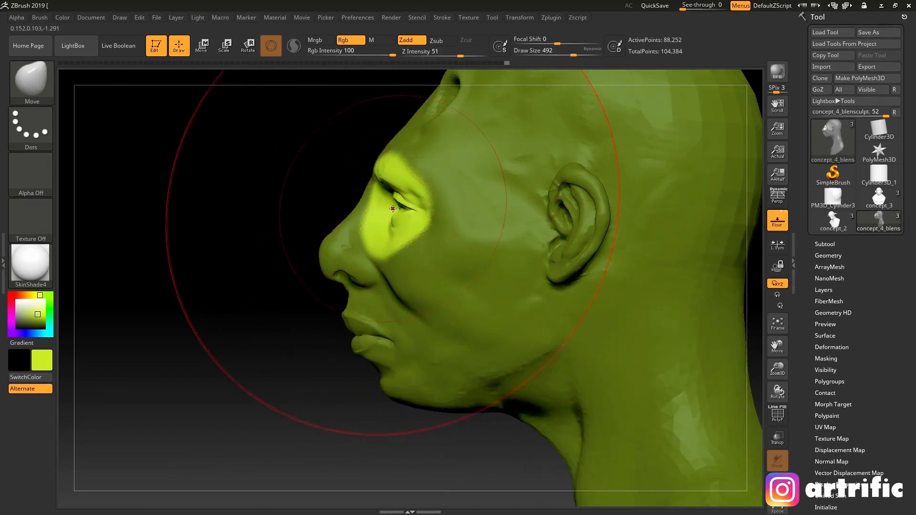
mouse_move(255, 317)
left_mouse_down()
mouse_move(265, 319)
mouse_move(275, 270)
left_mouse_up()
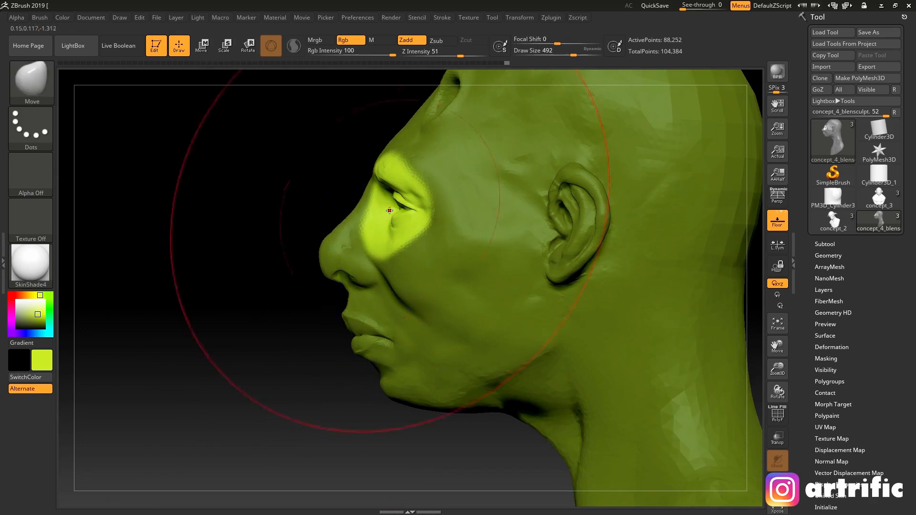
left_click_drag(254, 302, 349, 296)
left_click_drag(567, 195, 491, 208)
left_click_drag(541, 158, 580, 142)
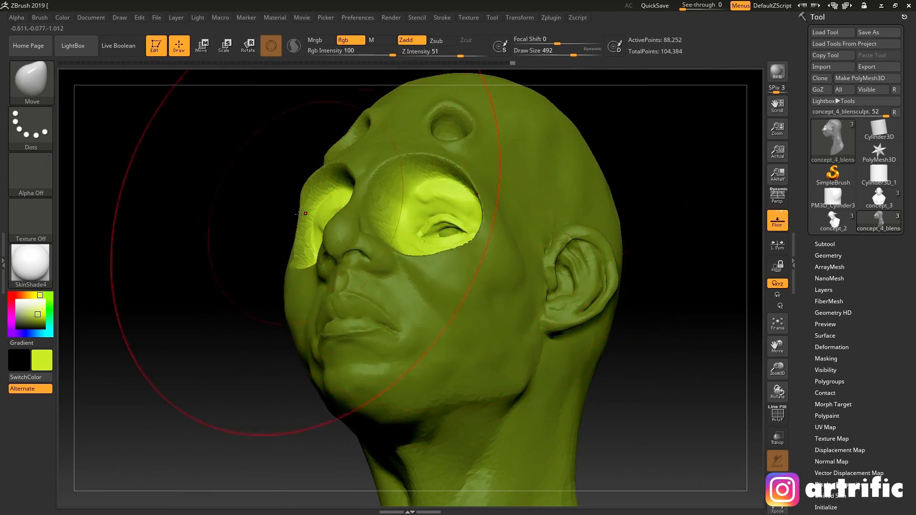
left_click_drag(203, 258, 252, 313)
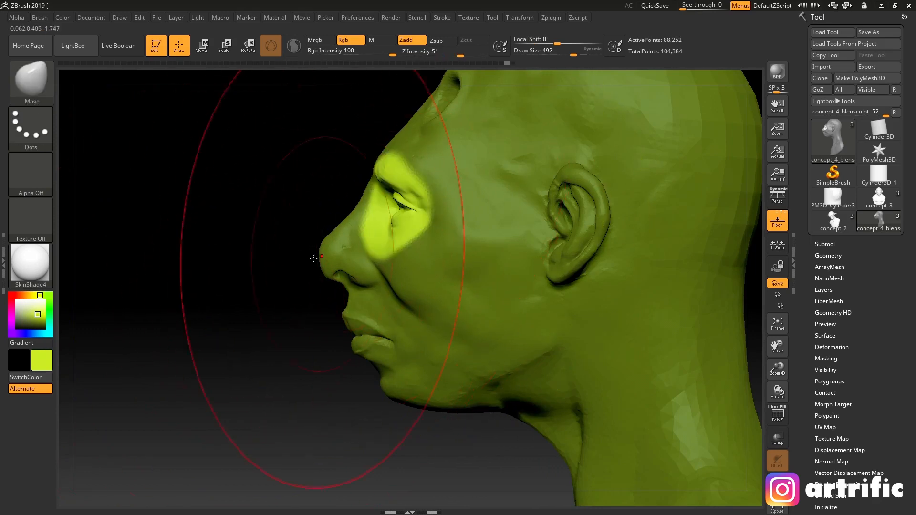
Step: Set the draw size to 197 and blur the edge of the mask around the eyes
left_click_drag(275, 310, 349, 305)
key("s")
left_click_drag(435, 233, 414, 232)
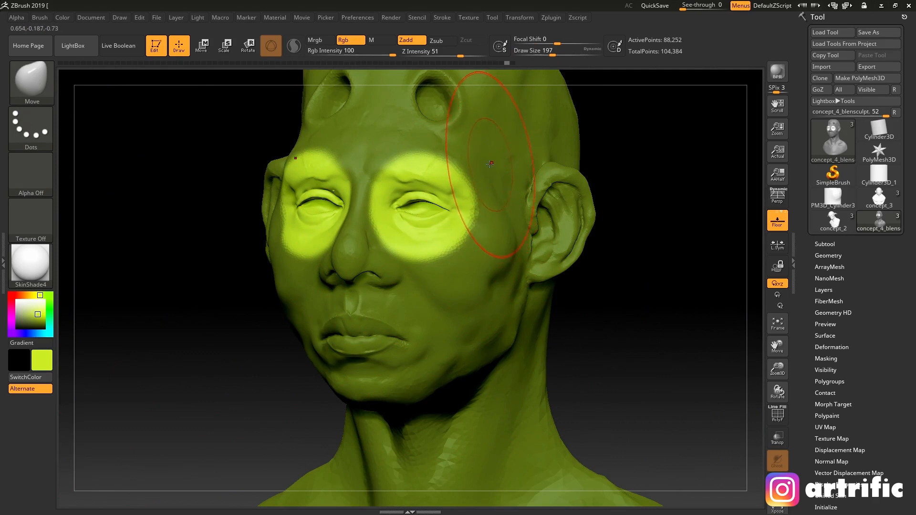
key("ctrl")
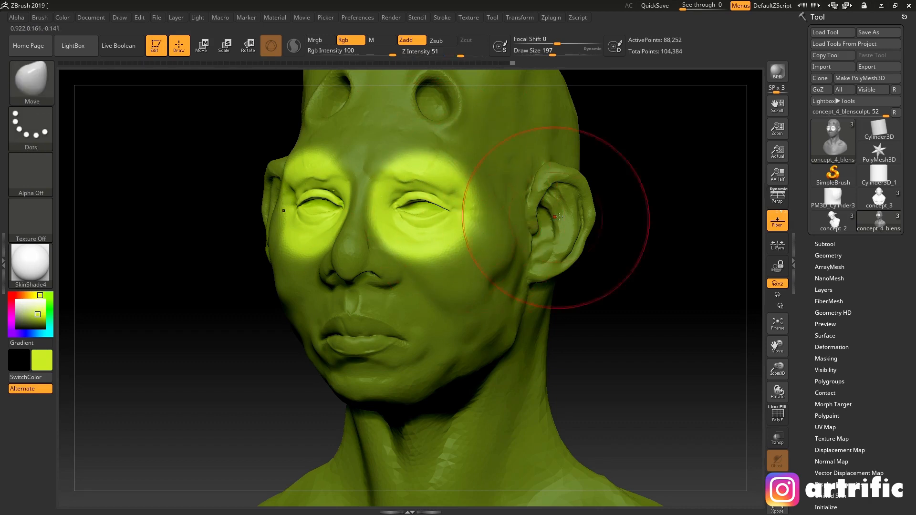
left_click_drag(677, 272, 611, 377, "alt")
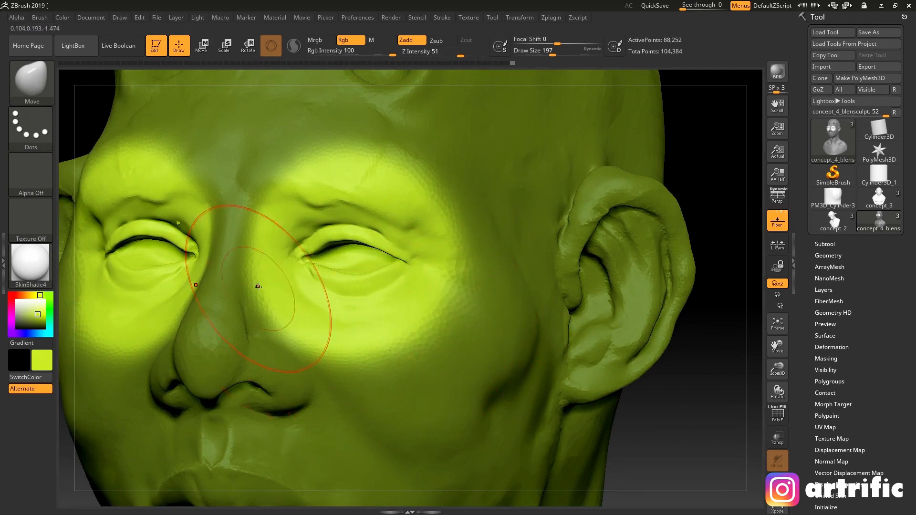
mouse_move(685, 415)
left_mouse_down("alt")
mouse_move(669, 414)
mouse_move(603, 355)
left_mouse_up("alt")
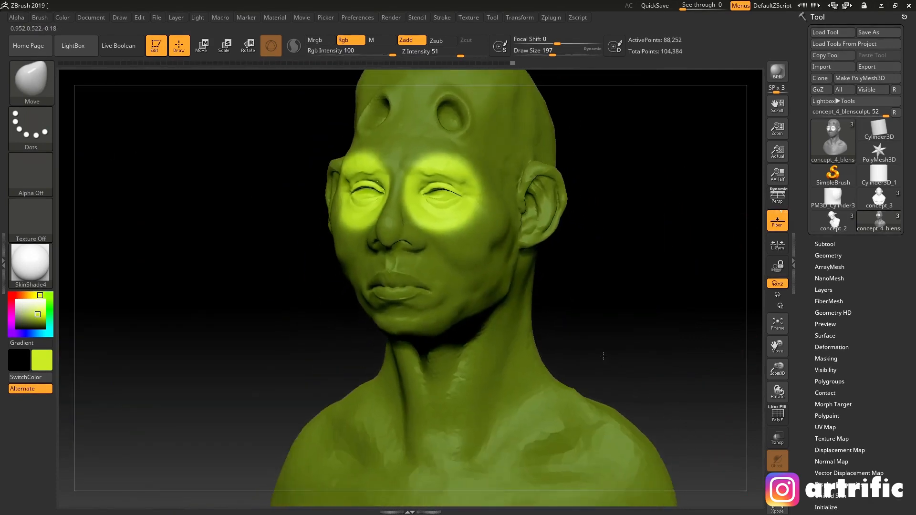
left_click_drag(649, 287, 612, 270, "alt")
left_click(499, 199, "ctrl")
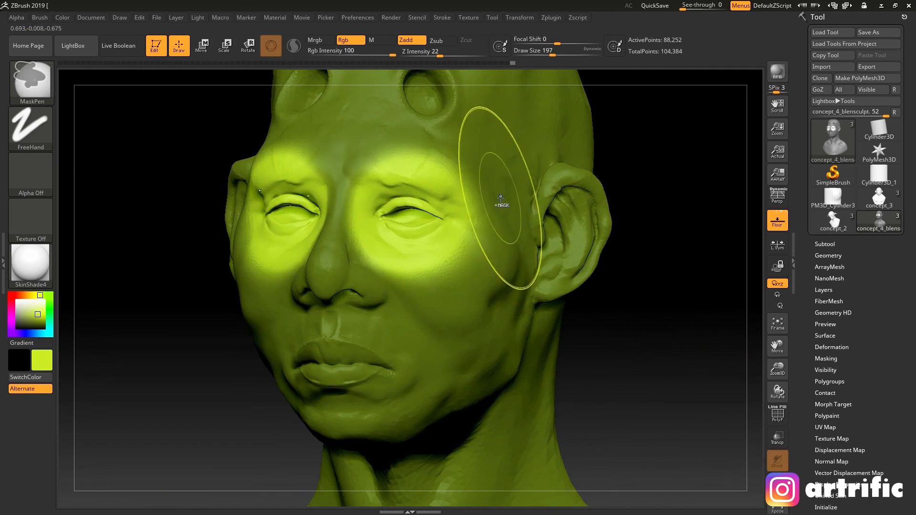
Step: Push the eye areas back in profile with the Move brush at draw size 585
left_click_drag(609, 302, 425, 307)
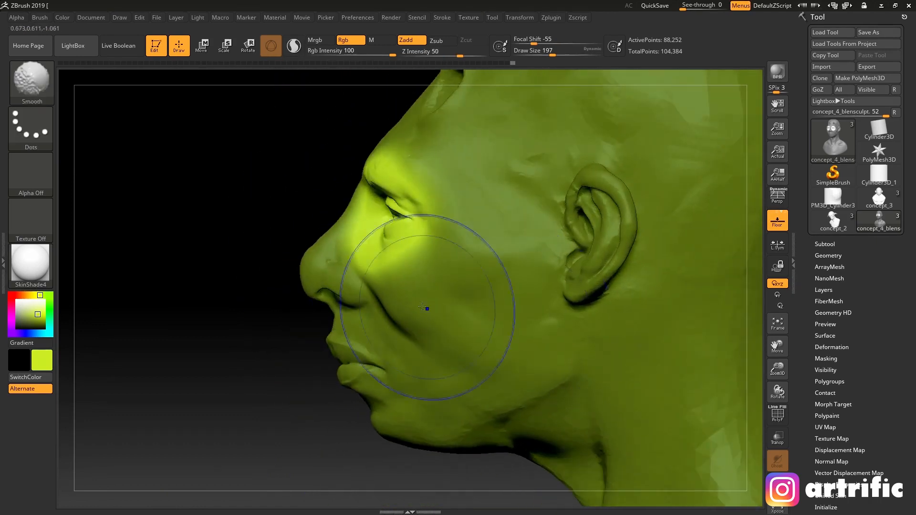
key("s")
mouse_move(387, 242)
left_mouse_down()
mouse_move(413, 242)
mouse_move(412, 227)
left_mouse_up()
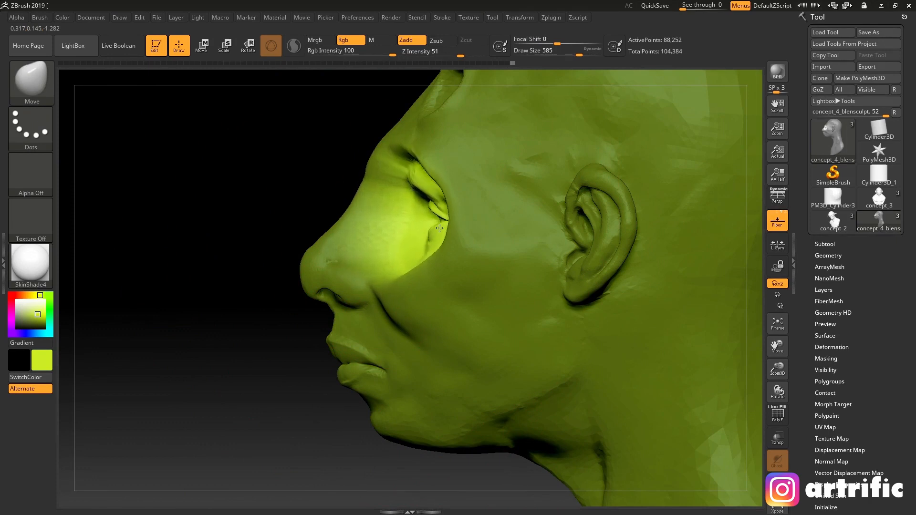
left_click_drag(268, 371, 432, 355)
left_click_drag(613, 286, 437, 269, "shift")
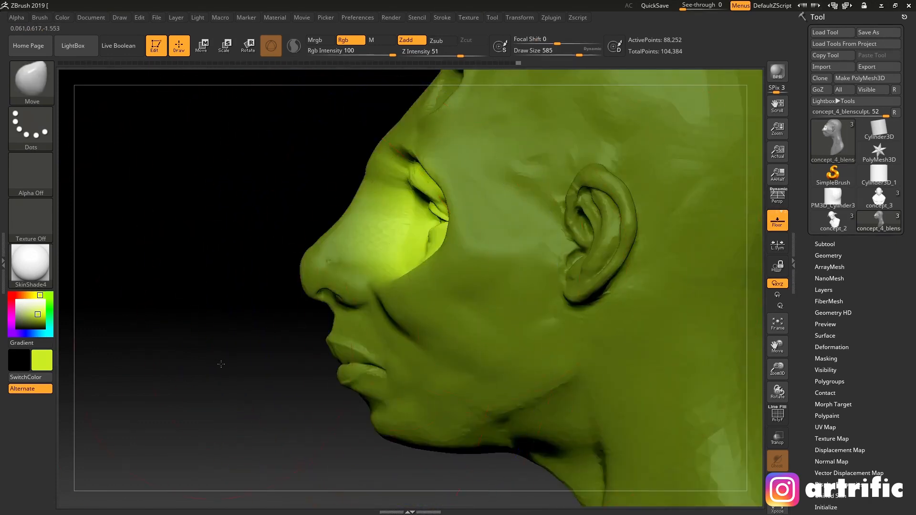
left_click_drag(220, 364, 422, 319, "shift")
Step: Smooth the recessed eye areas with the Smooth brush at draw size 177, and refine them at draw size 54
left_click_drag(422, 206, 414, 214)
key("s")
left_click(426, 214)
key("shift")
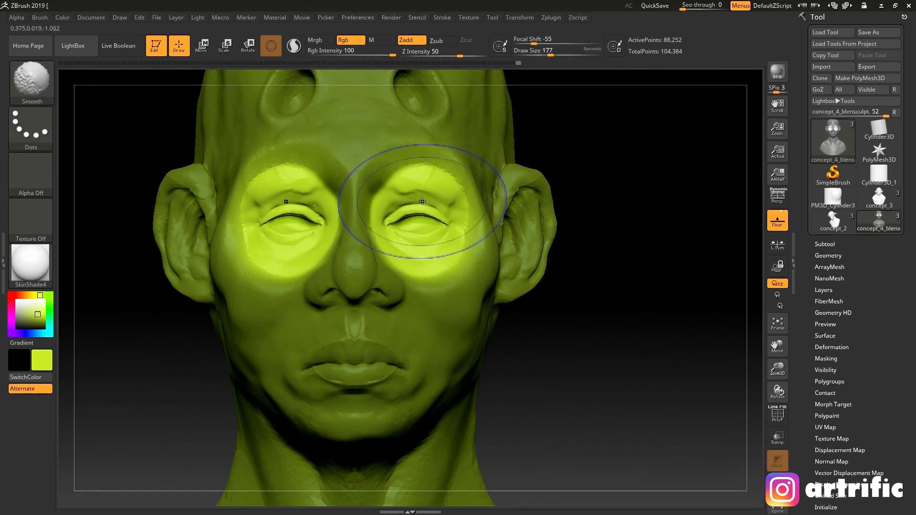
key("s")
key("shift")
left_click_drag(421, 188, 463, 248)
key("s")
left_click_drag(589, 261, 482, 261)
left_click_drag(389, 260, 362, 242, "shift")
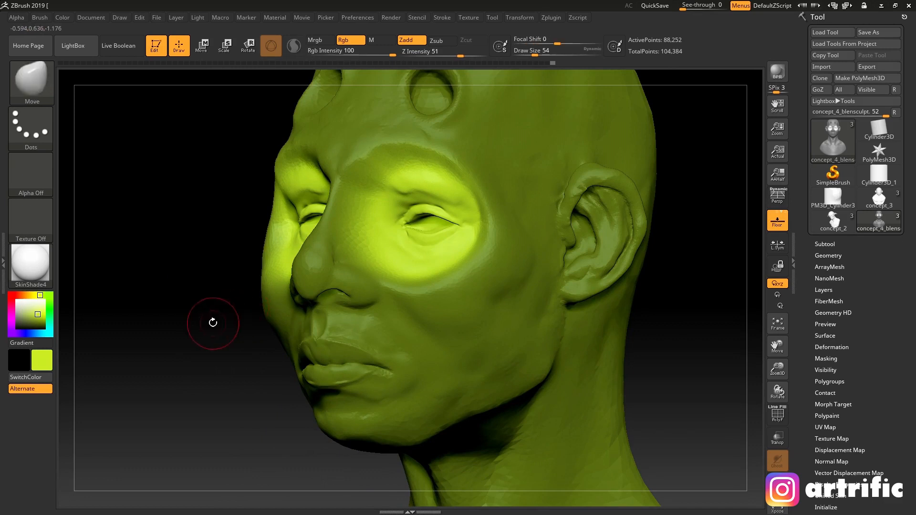
Step: Invert the mask back and forth between the eyes and the rest of the bust, and clear it
key("ctrl")
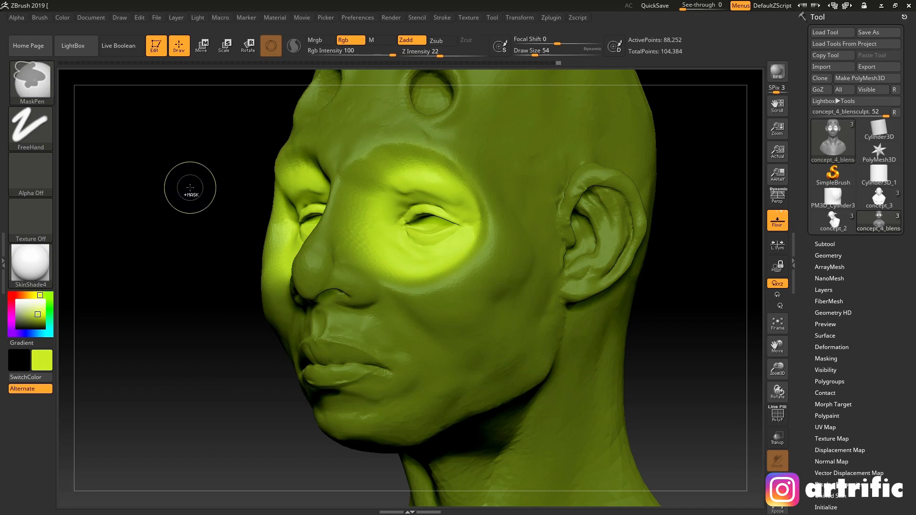
left_click(195, 209, "ctrl")
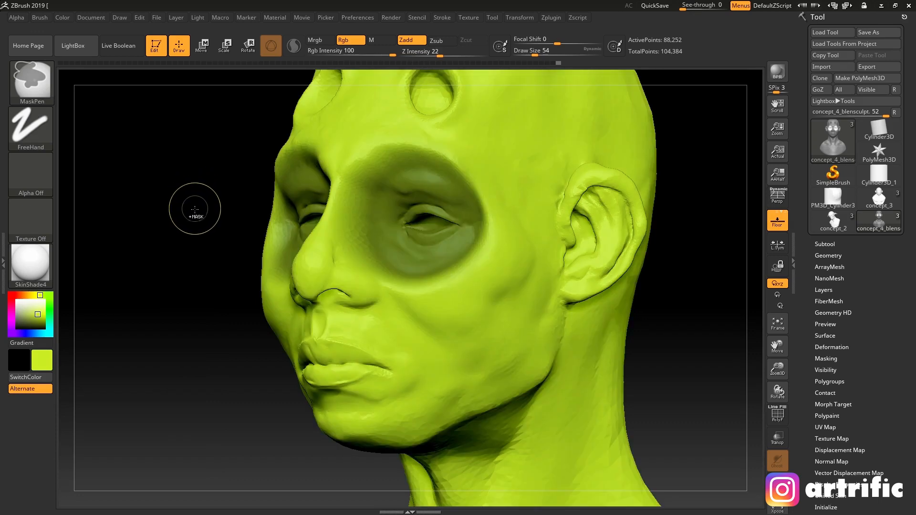
left_click(192, 205, "ctrl")
left_click(196, 196, "ctrl")
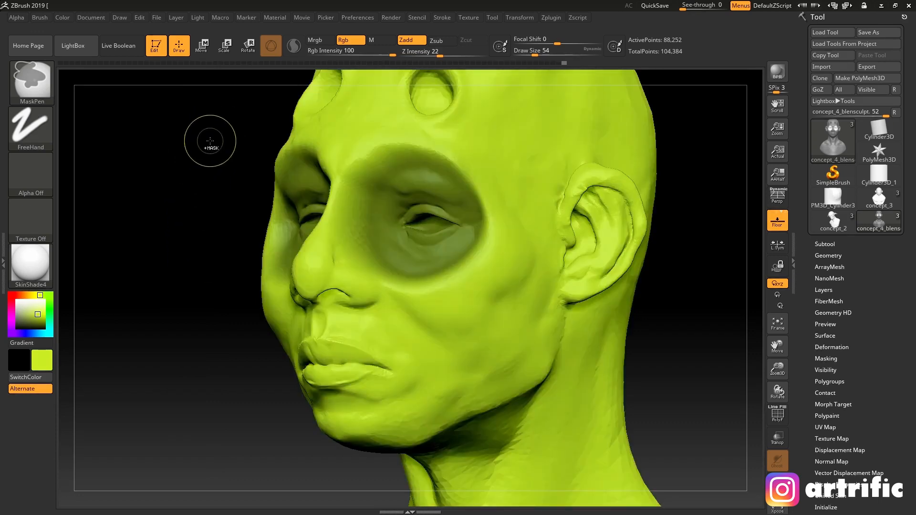
left_click_drag(132, 259, 134, 260, "ctrl")
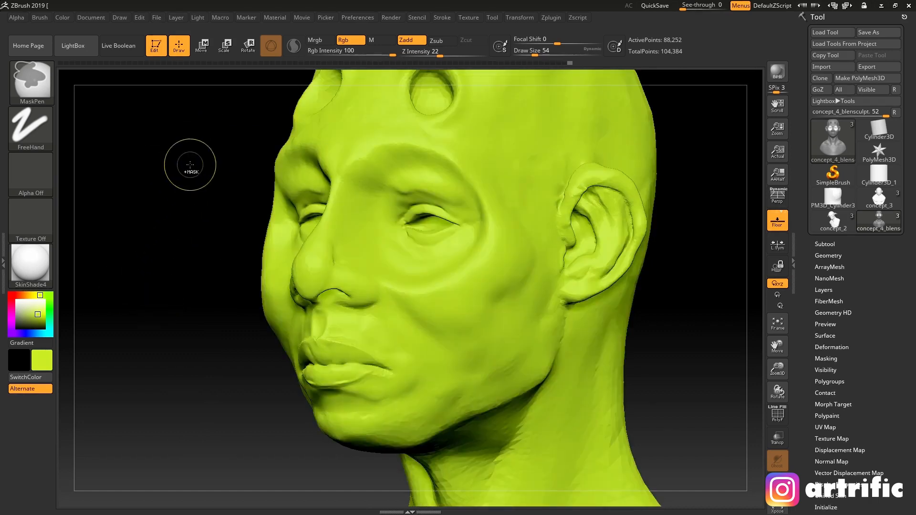
Step: Mask the whole bust in profile and invert the mask to release it again
mouse_move(181, 228)
left_mouse_down("alt")
mouse_move(170, 215)
mouse_move(173, 200)
mouse_move(199, 211)
mouse_move(219, 204)
mouse_move(194, 199)
left_mouse_up("alt")
left_click(207, 211, "ctrl")
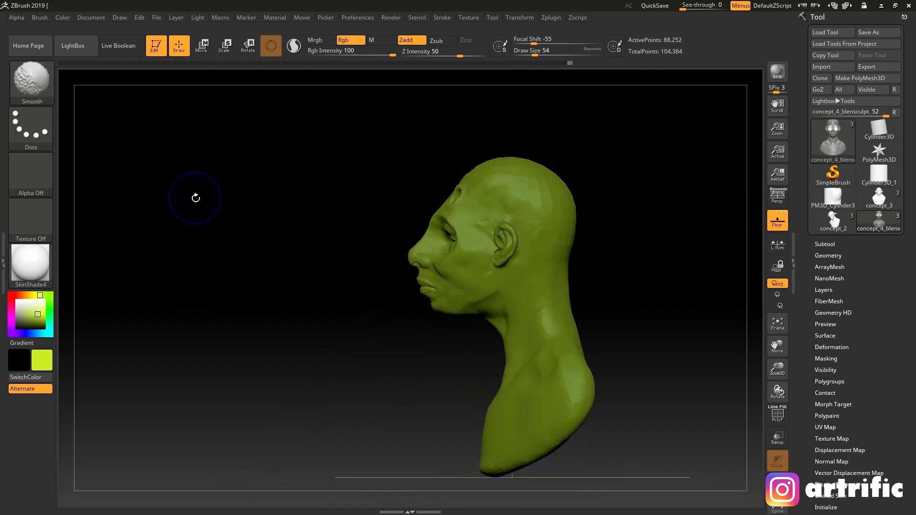
left_click(272, 188, "ctrl")
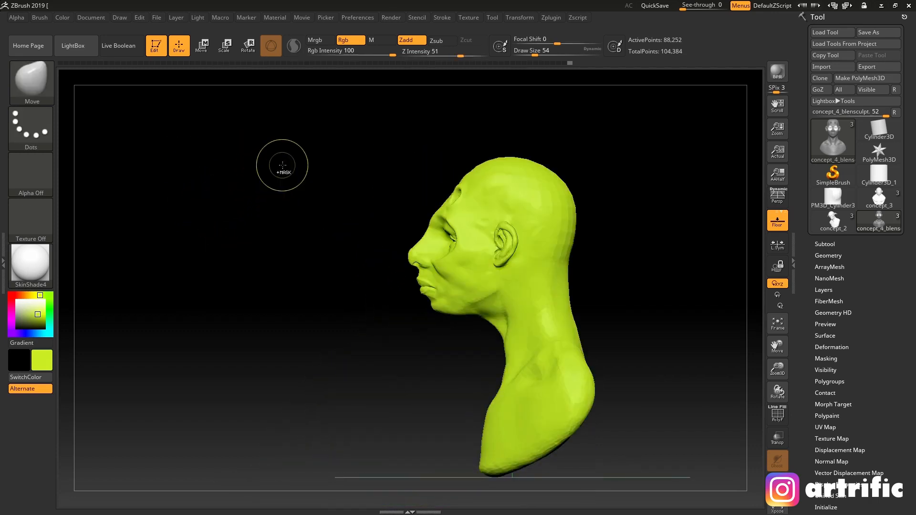
Step: Mask the front of the face in profile with a rectangular mask selection
mouse_move(260, 135)
left_mouse_down("ctrl")
mouse_move(311, 166)
mouse_move(406, 349)
mouse_move(470, 366)
left_mouse_up("ctrl")
left_click(469, 366, "ctrl")
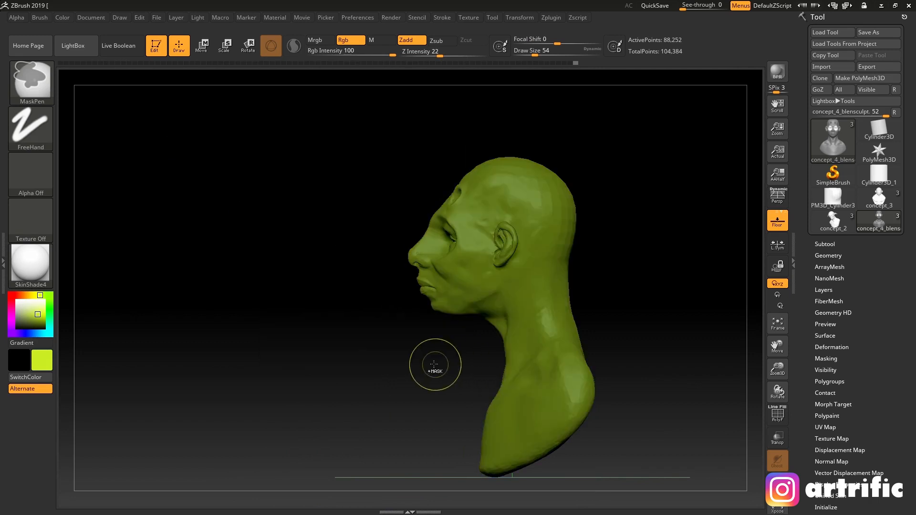
left_click(358, 236, "ctrl")
left_click_drag(322, 150, 462, 351, "ctrl")
left_click_drag(362, 363, 545, 281, "shift")
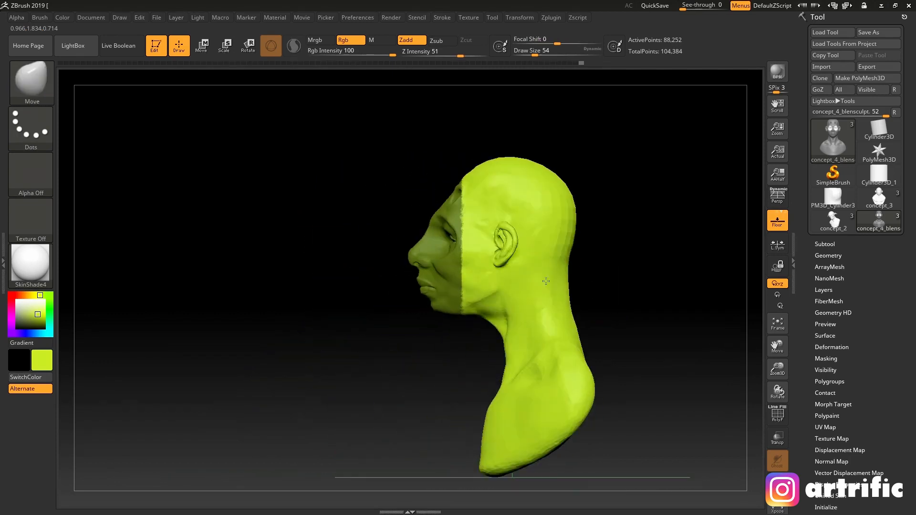
Step: Clear the mask from the front of the face
left_click_drag(311, 210, 399, 235, "shift")
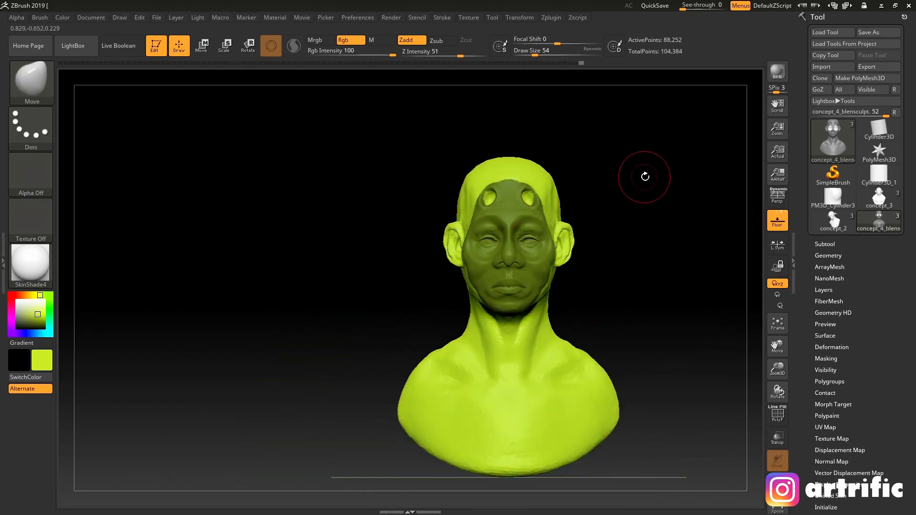
left_click_drag(644, 177, 593, 146, "alt")
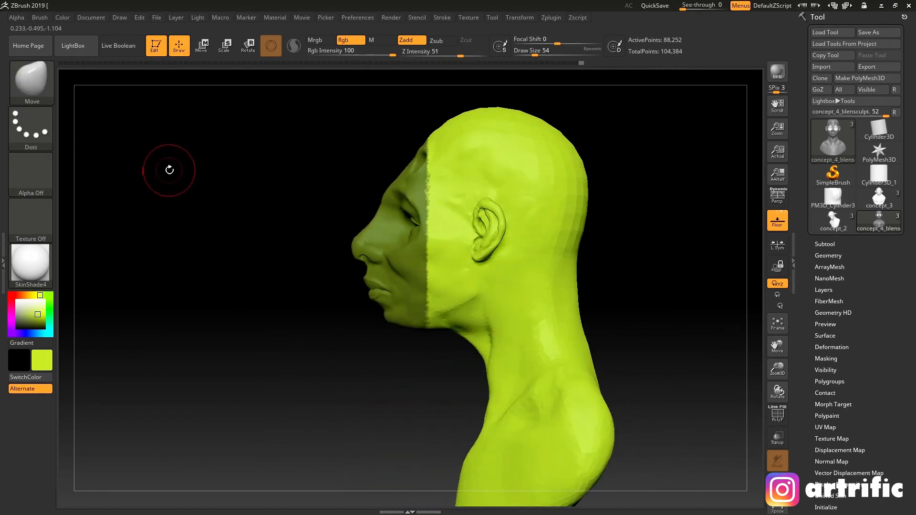
left_click(200, 155, "ctrl")
left_click_drag(203, 151, 180, 137, "ctrl")
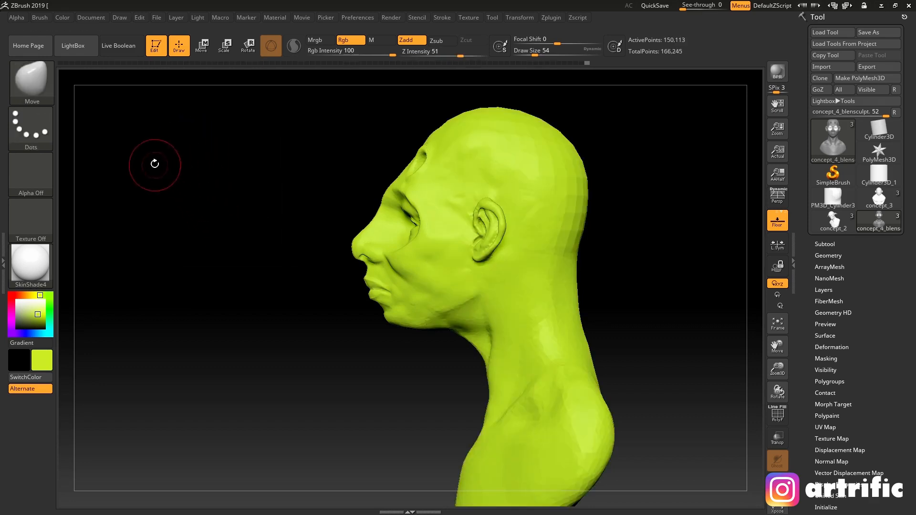
Step: Switch the masking brush to MaskCircle, try a circular mask over the face in profile, and undo it
key("ctrl")
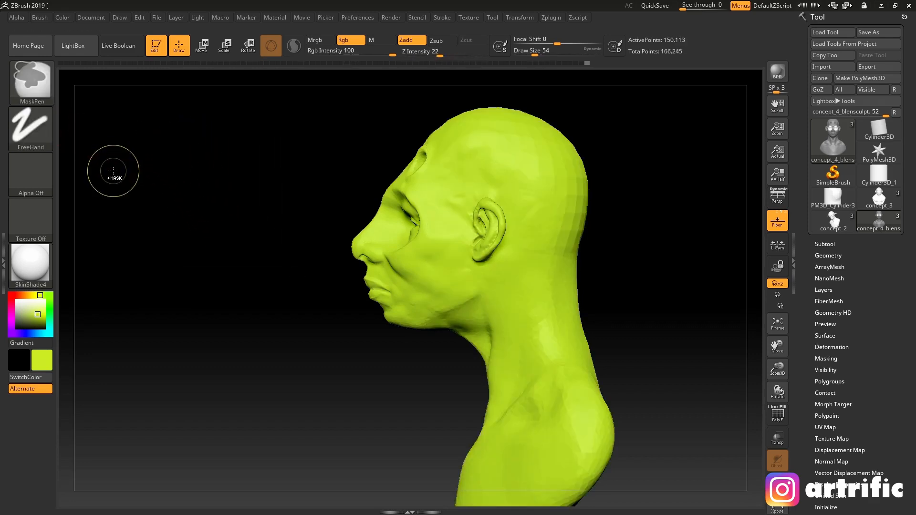
left_click(39, 86, "ctrl")
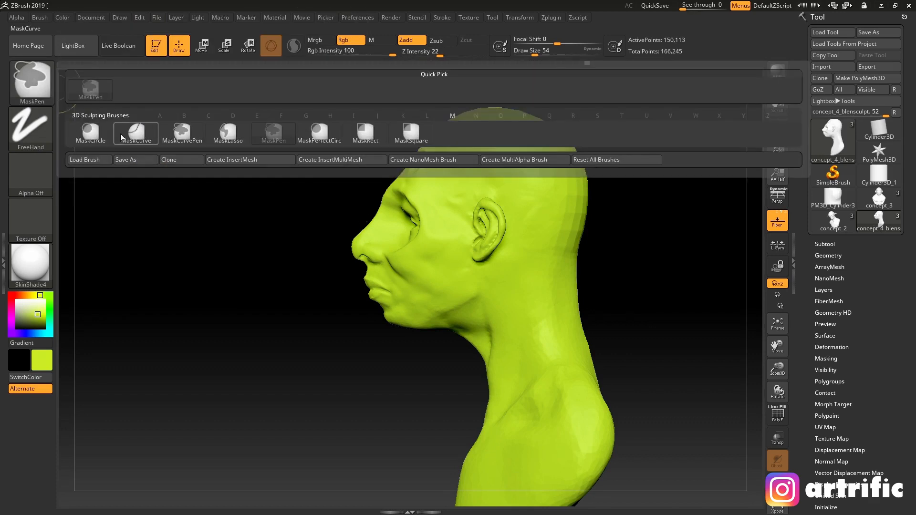
mouse_move(92, 137)
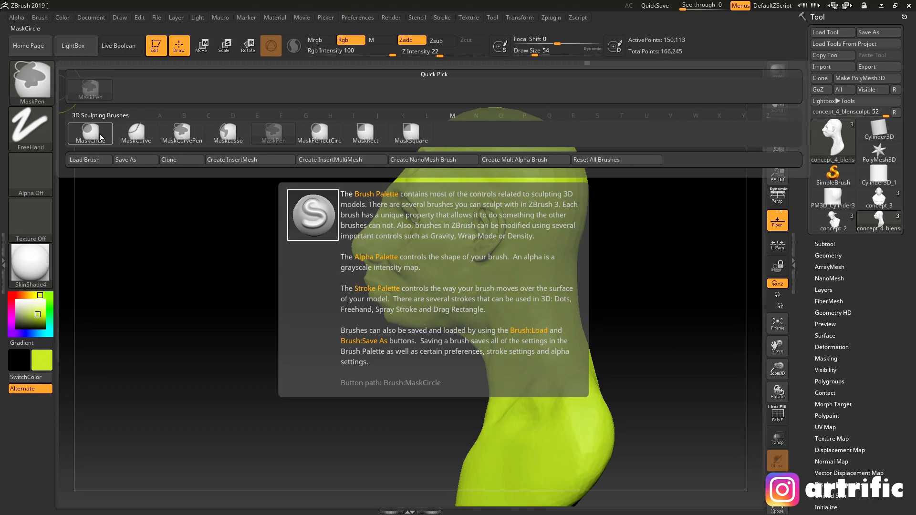
left_click(99, 137, "ctrl")
left_click_drag(232, 164, 482, 414, "ctrl")
key("ctrl+z")
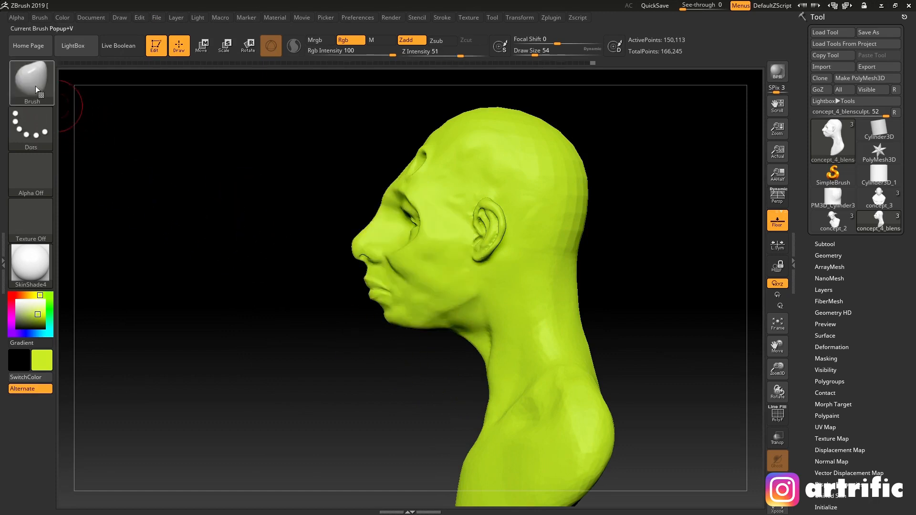
Step: Switch the masking brush to MaskLasso, try freeform lasso masks on the face in profile, and clear them
left_click(36, 87)
left_click(46, 92, "ctrl")
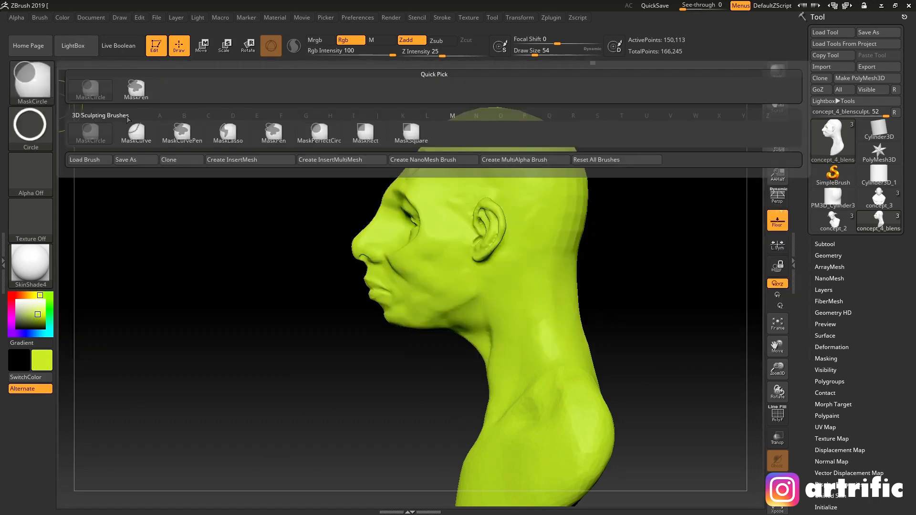
left_click(228, 133)
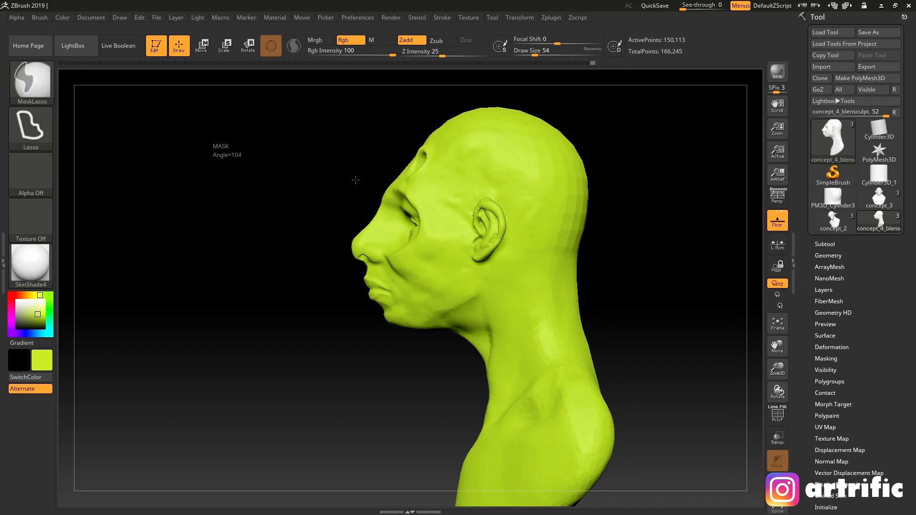
mouse_move(355, 180)
left_mouse_down("ctrl")
mouse_move(456, 289)
mouse_move(493, 366)
mouse_move(597, 329)
mouse_move(617, 413)
mouse_move(482, 477)
mouse_move(391, 294)
left_mouse_up("ctrl")
mouse_move(534, 89)
left_mouse_down("ctrl")
mouse_move(305, 253)
mouse_move(305, 148)
mouse_move(298, 248)
left_mouse_up("ctrl")
left_click_drag(291, 360, 322, 344)
left_click(239, 325, "ctrl")
Step: Using the MaskRect brush, mask the head from the front down to the chin, invert the mask, and clear it
left_click(39, 76)
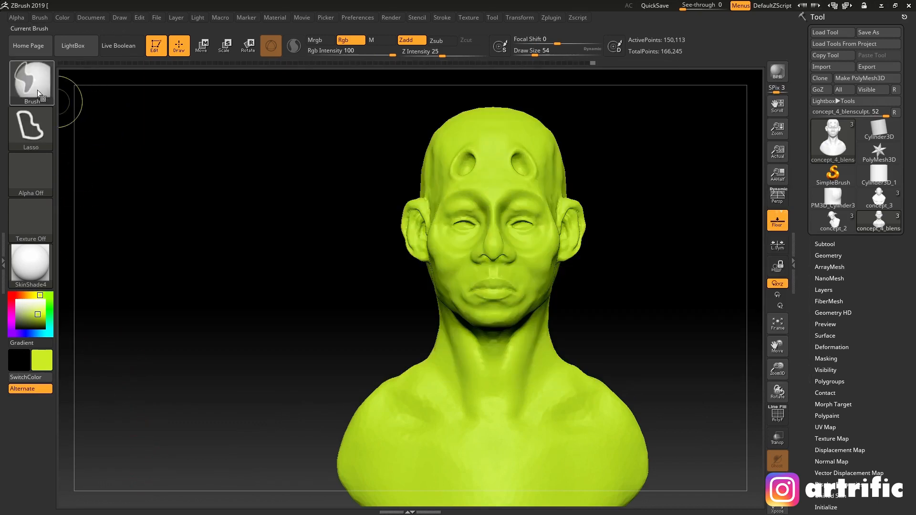
left_click(45, 82, "ctrl")
left_click(365, 134)
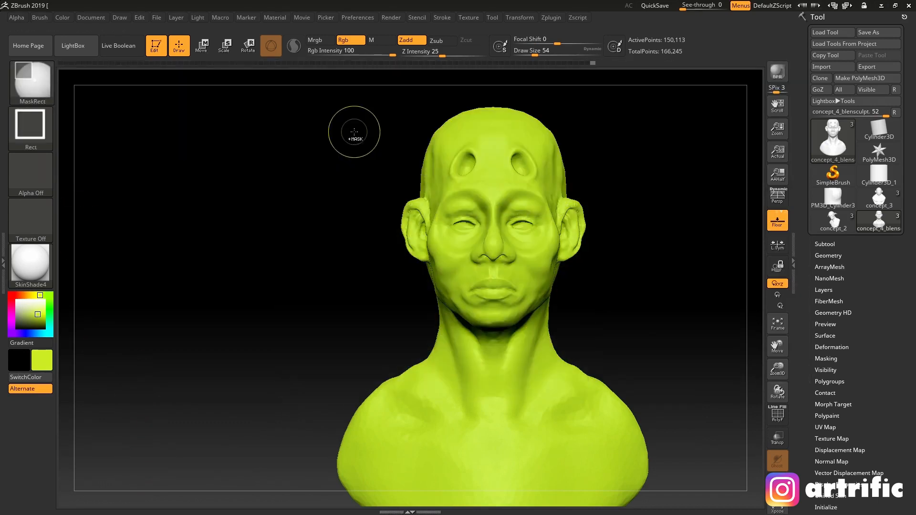
left_click_drag(254, 112, 670, 321, "ctrl")
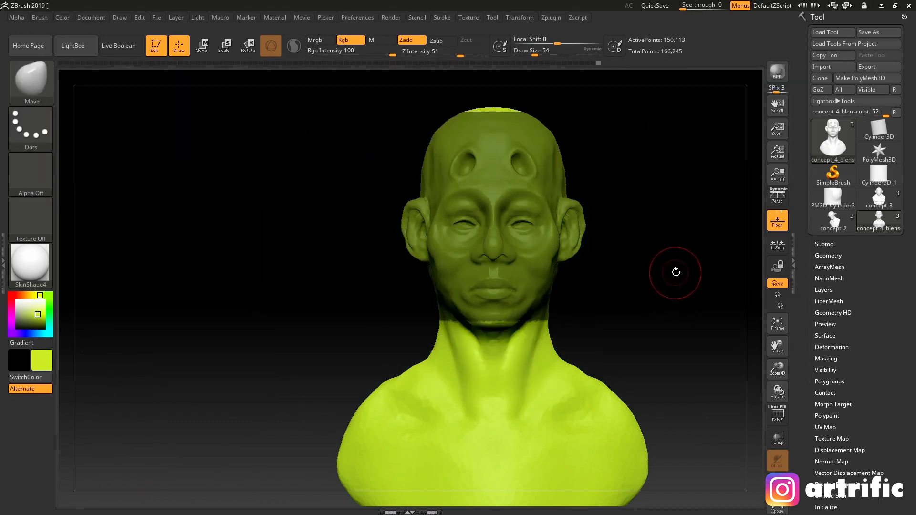
left_click_drag(676, 272, 308, 83, "ctrl")
left_click(330, 209, "ctrl")
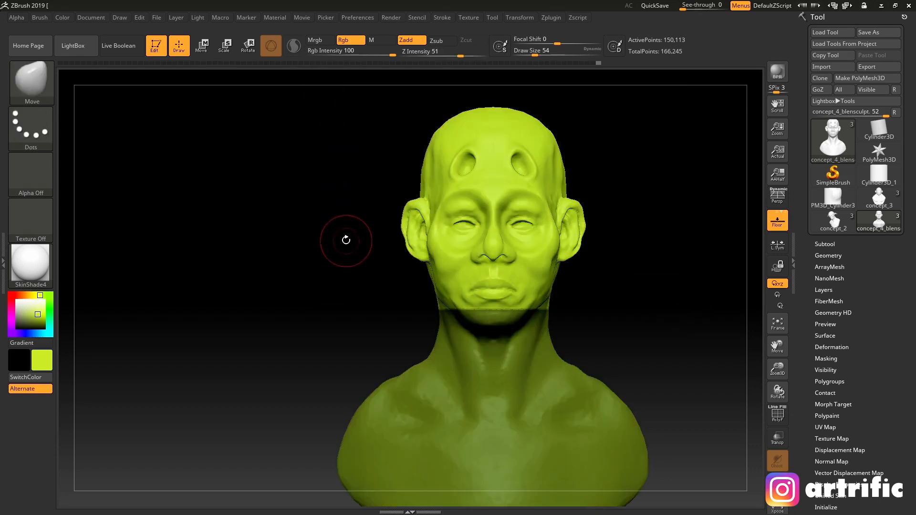
left_click_drag(333, 254, 309, 283, "ctrl")
Step: Set the draw size to 149, try a small rectangular mask on both cheeks, and undo it
mouse_move(605, 263)
left_mouse_down("alt")
mouse_move(546, 249)
mouse_move(616, 233)
left_mouse_up("alt")
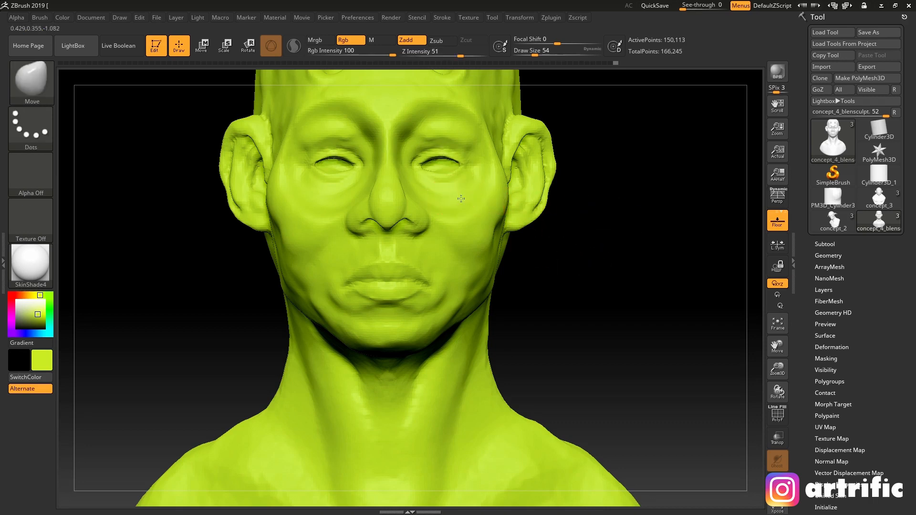
key("s")
left_click_drag(461, 223, 472, 224)
left_click_drag(475, 243, 482, 249)
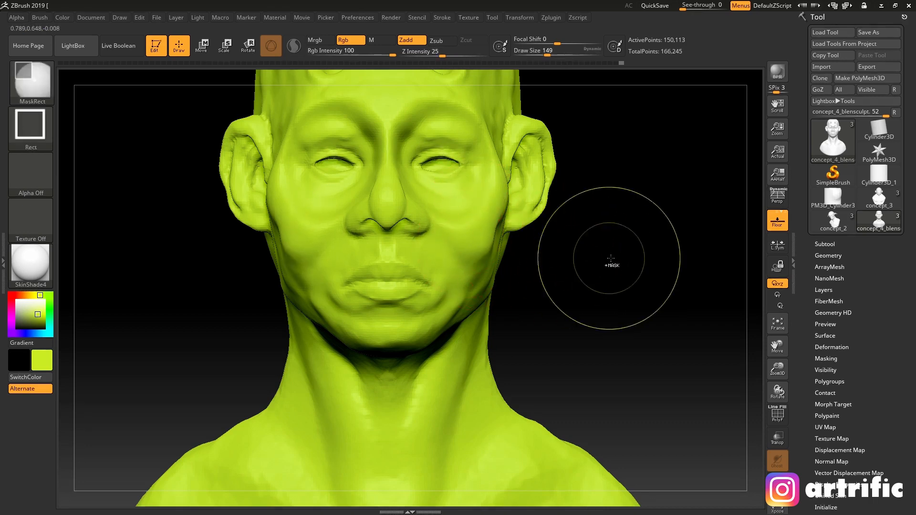
left_click_drag(611, 258, 642, 299, "ctrl")
left_click_drag(459, 268, 444, 288, "ctrl")
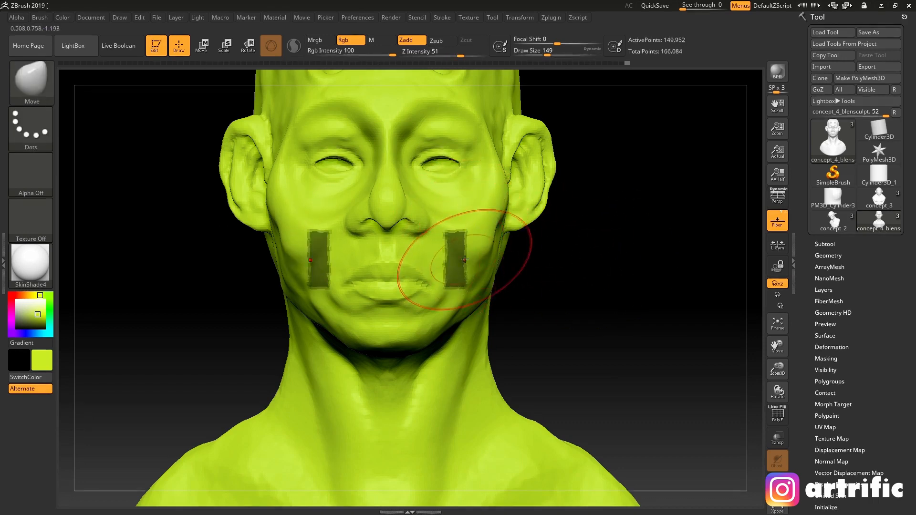
key("ctrl+z")
Step: Try a rectangular mask across the eye region of the face and clear it
left_click(39, 90)
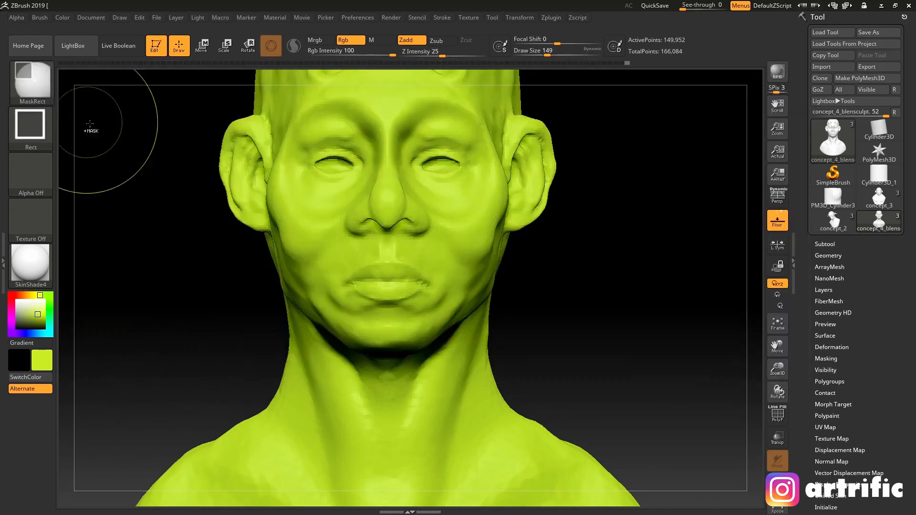
left_click_drag(315, 133, 474, 211, "ctrl")
left_click_drag(226, 278, 198, 302, "ctrl")
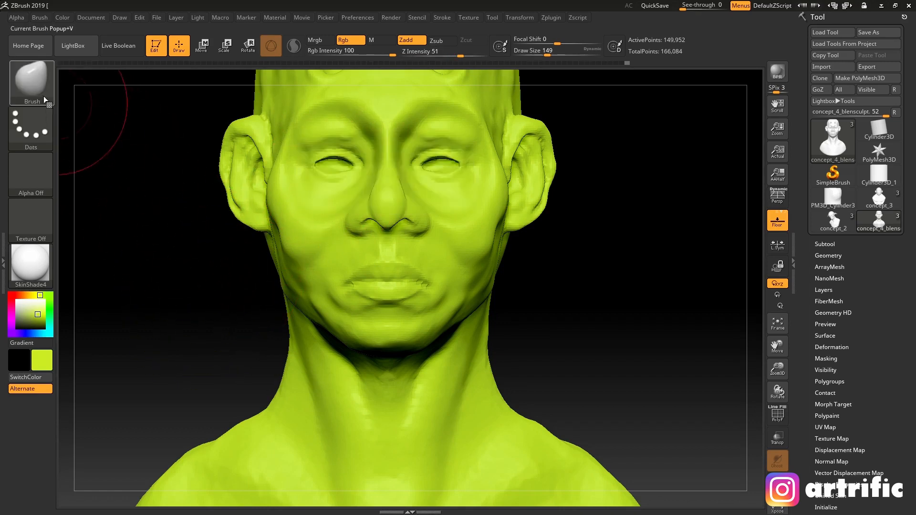
Step: Switch the masking brush to MaskPen, paint a freehand mask stroke beside the mouth, and clear it
left_click(36, 91)
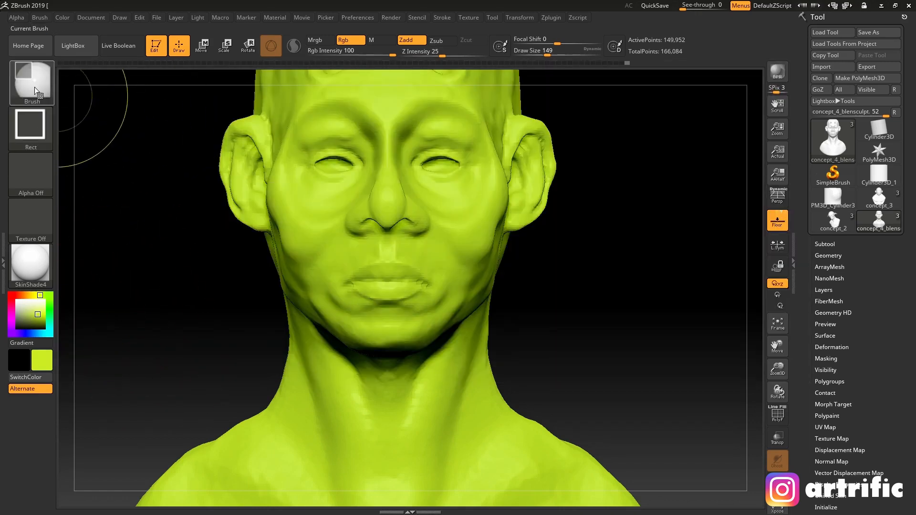
left_click(54, 106, "ctrl")
left_click(277, 134, "ctrl")
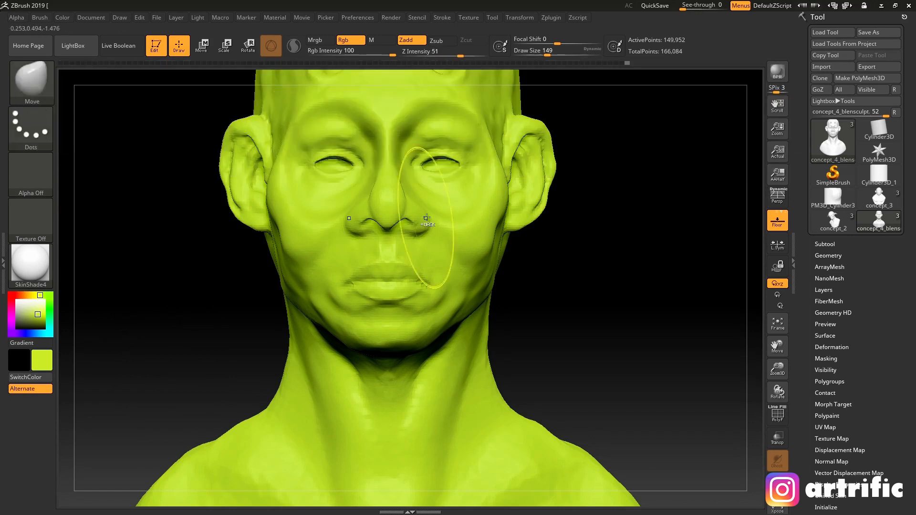
mouse_move(432, 249)
left_mouse_down("ctrl")
mouse_move(458, 196)
mouse_move(441, 114)
mouse_move(480, 226)
mouse_move(443, 281)
left_mouse_up("ctrl")
mouse_move(680, 185)
left_mouse_down("ctrl")
mouse_move(599, 250)
mouse_move(583, 186)
left_mouse_up("ctrl")
Step: Mask the head with rectangular selections started outside the bust while MaskPen is active, inverting the mask between selections
left_click_drag(640, 167, 549, 247, "ctrl")
left_click_drag(650, 139, 250, 299, "ctrl")
left_click(598, 171, "ctrl")
left_click_drag(607, 142, 227, 302, "ctrl")
left_click(225, 275, "ctrl")
left_click_drag(239, 125, 548, 251, "ctrl")
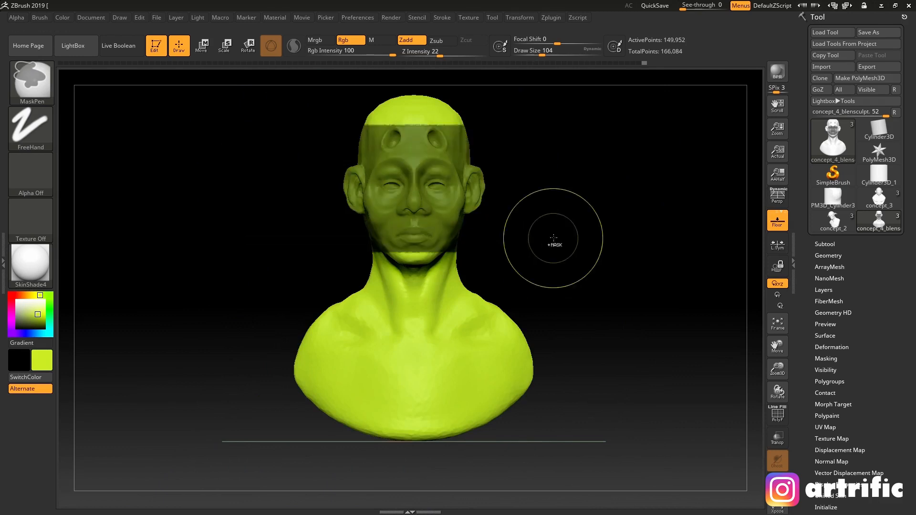
Step: Invert and clear the head mask, then mask the whole bust with a rectangle and release it
left_click(554, 238, "ctrl")
left_click_drag(595, 147, 552, 233, "ctrl")
left_click_drag(608, 148, 289, 422, "ctrl")
left_click(583, 231, "ctrl")
left_click_drag(611, 212, 603, 172, "ctrl")
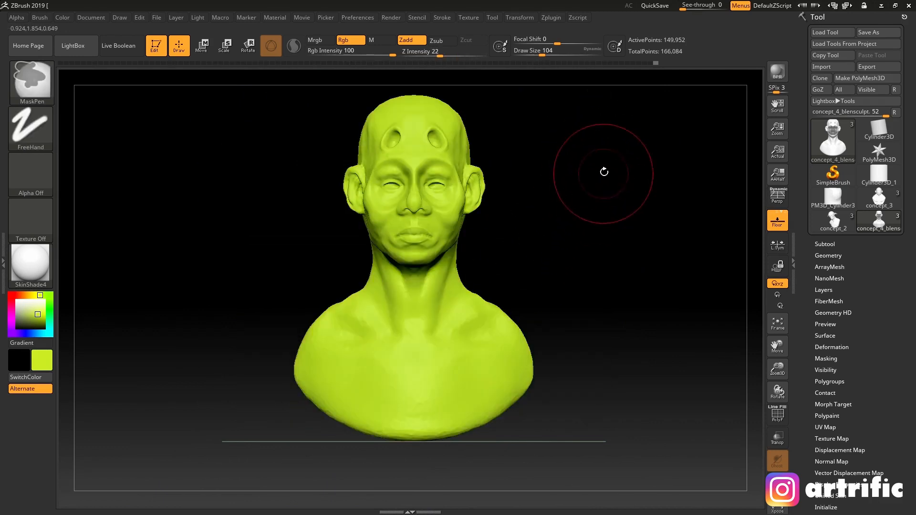
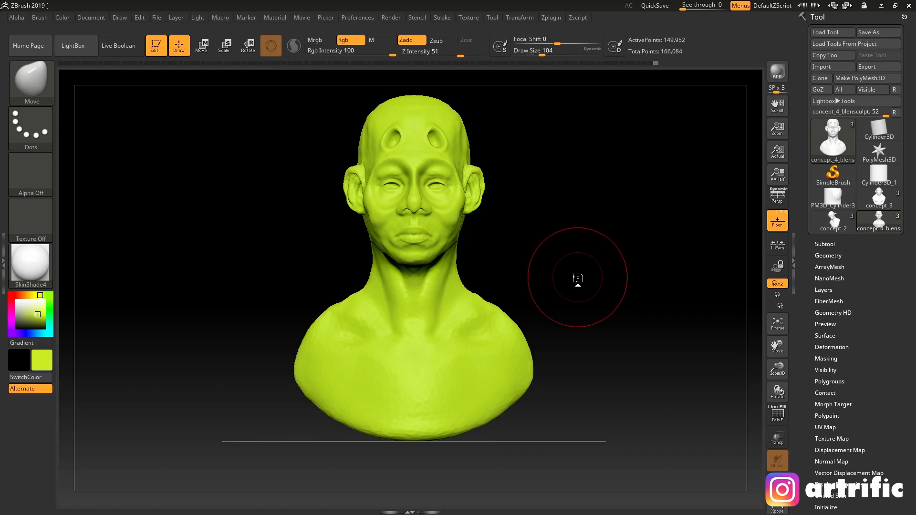
Step: Quick-save the project and display the polyframe to examine the mesh density around the nose and eyes
key("ctrl+s")
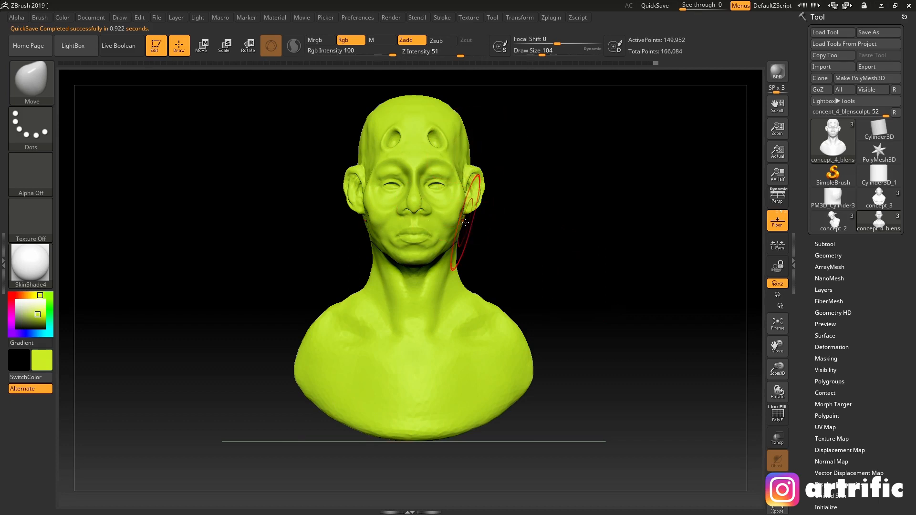
key("shift+f")
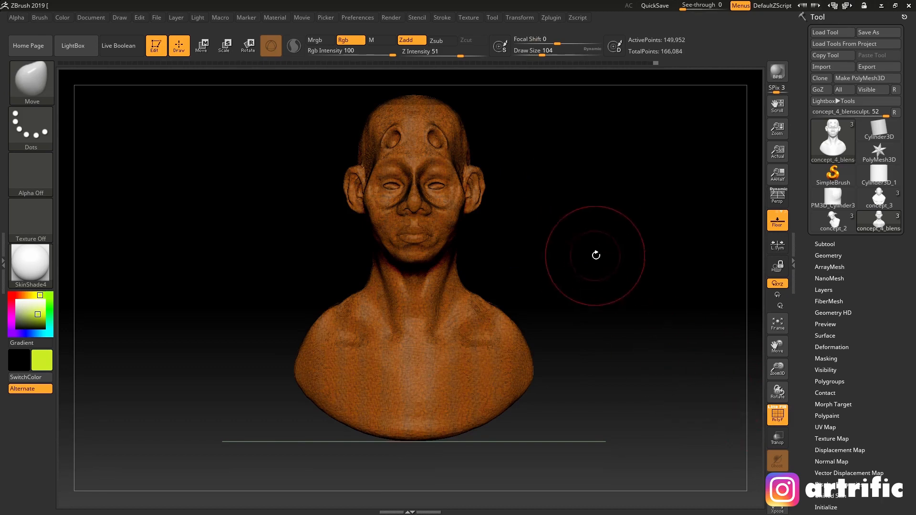
left_click_drag(596, 256, 606, 199, "alt")
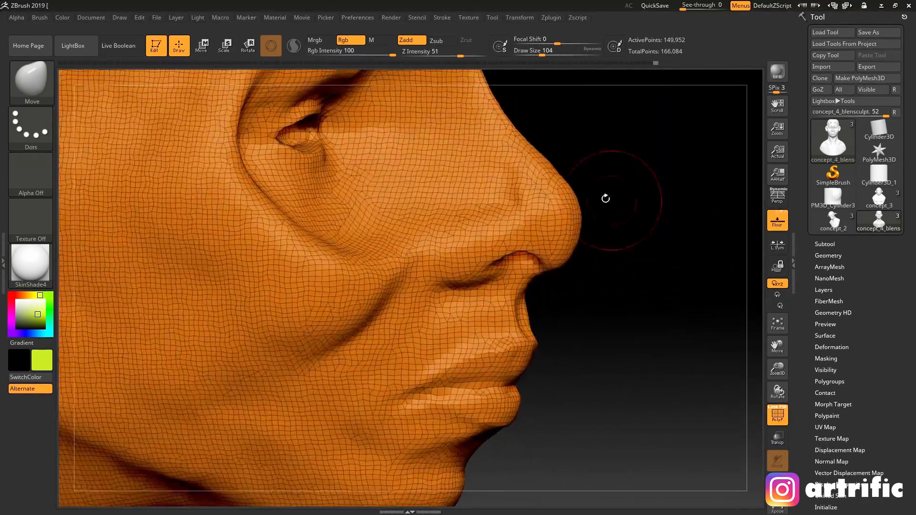
left_click_drag(645, 353, 597, 277, "alt")
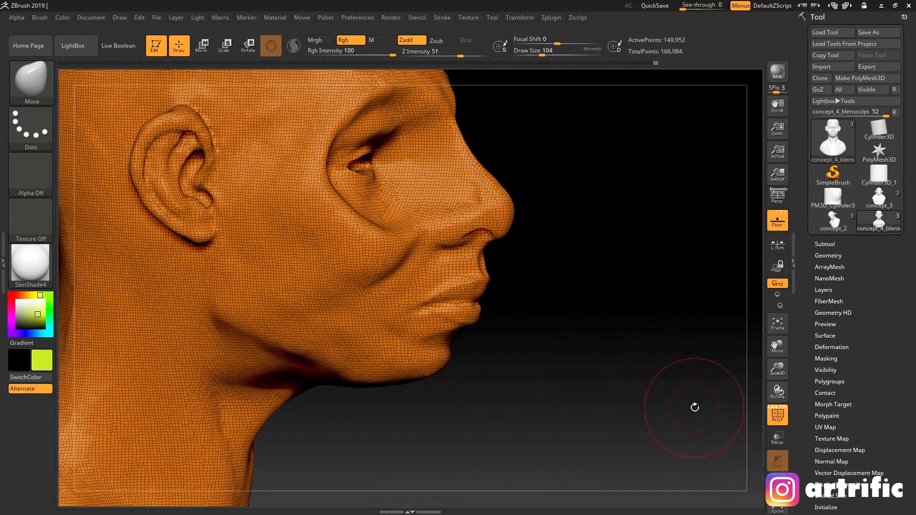
Step: Toggle the polyframe display off and on, and view the wireframed face from the front
key("shift+f")
key("shift+f")
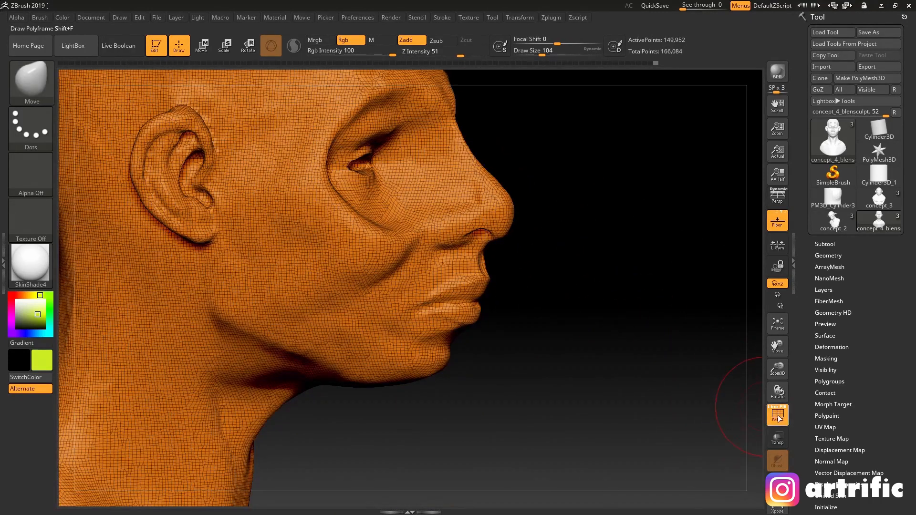
left_click(777, 416)
left_click(778, 416)
left_click_drag(623, 343, 699, 267, "alt")
left_click_drag(624, 268, 640, 300, "alt")
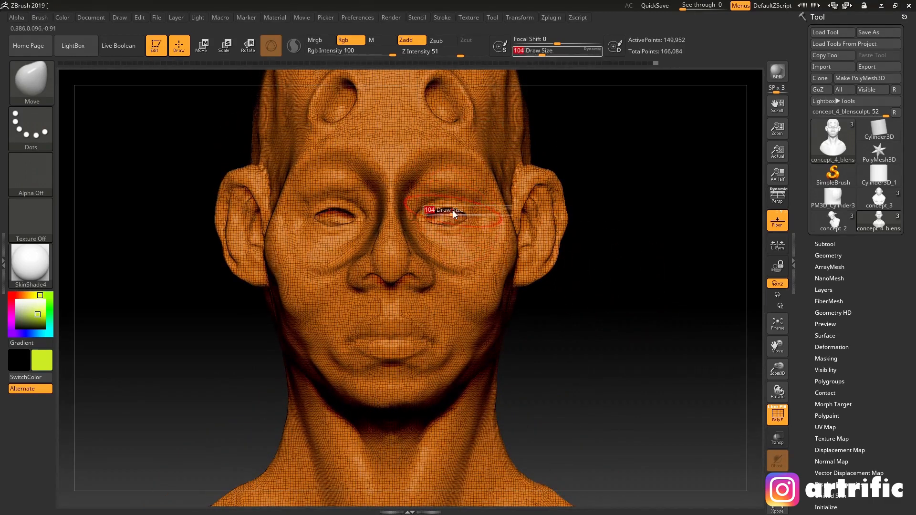
Step: Set the draw size to 71 and turn off the polyframe display
type("71")
key("Return")
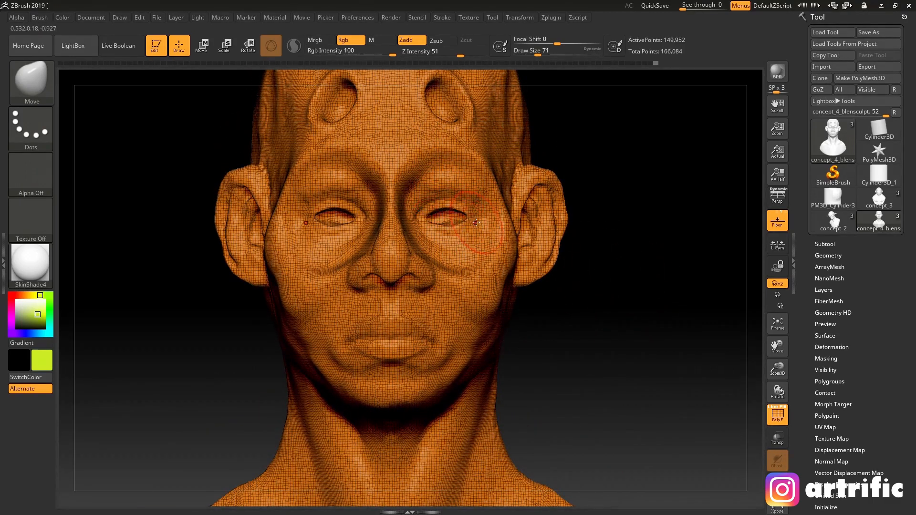
key("shift")
key("shift+f")
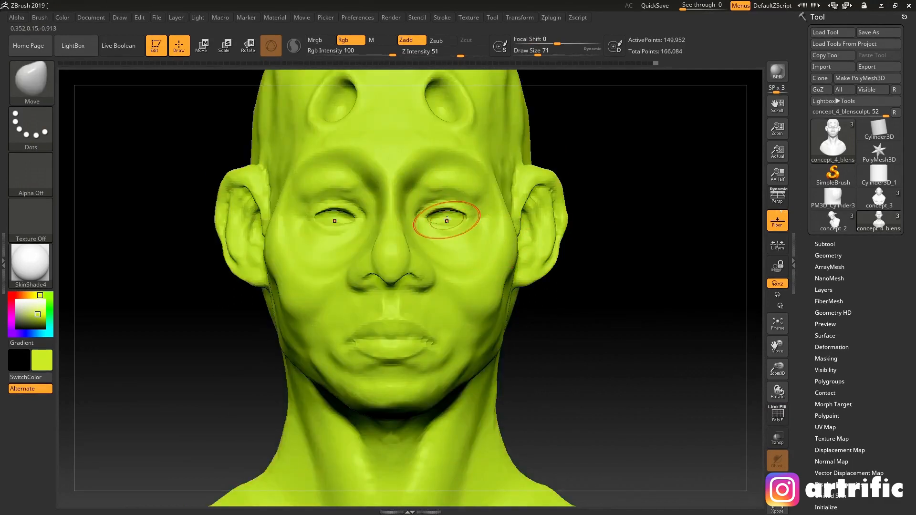
Step: Paint a large round mask over both eye sockets with the MaskPen brush
key("ctrl")
mouse_move(441, 195)
left_mouse_down("ctrl")
mouse_move(434, 203)
mouse_move(469, 209)
mouse_move(469, 230)
mouse_move(453, 238)
mouse_move(429, 229)
mouse_move(434, 244)
left_mouse_up("ctrl")
mouse_move(586, 328)
left_mouse_down()
mouse_move(620, 342)
mouse_move(617, 327)
left_mouse_up()
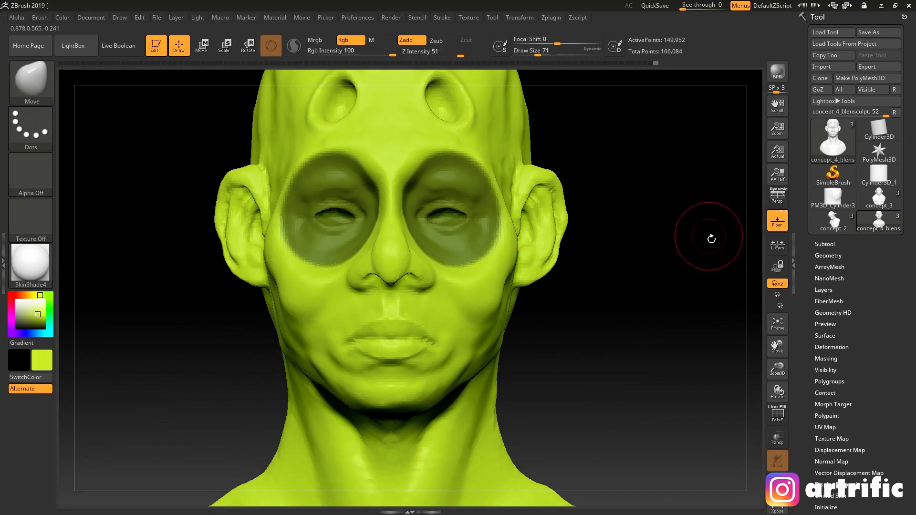
Step: Open the tool's Polygroups settings and clear the mask over the eye sockets
scroll(808, 336, "down", 1)
scroll(804, 384, "up", 1)
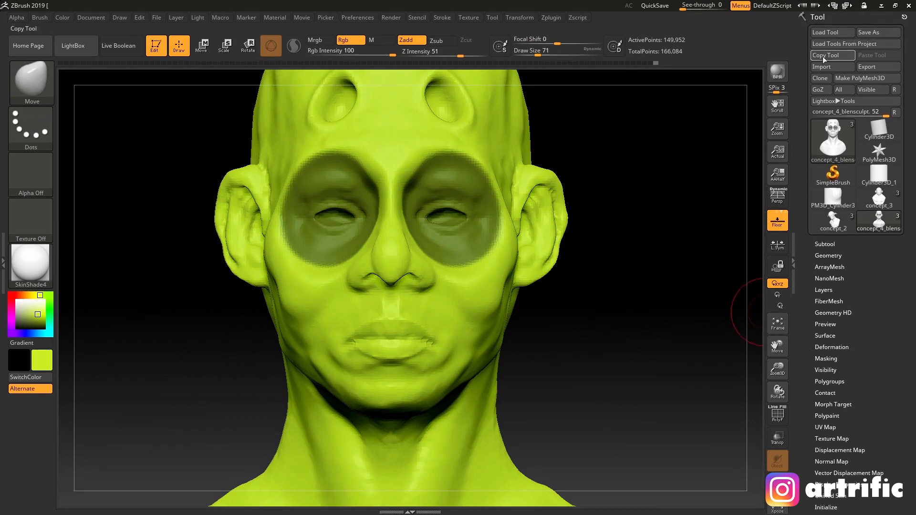
scroll(809, 375, "down", 2)
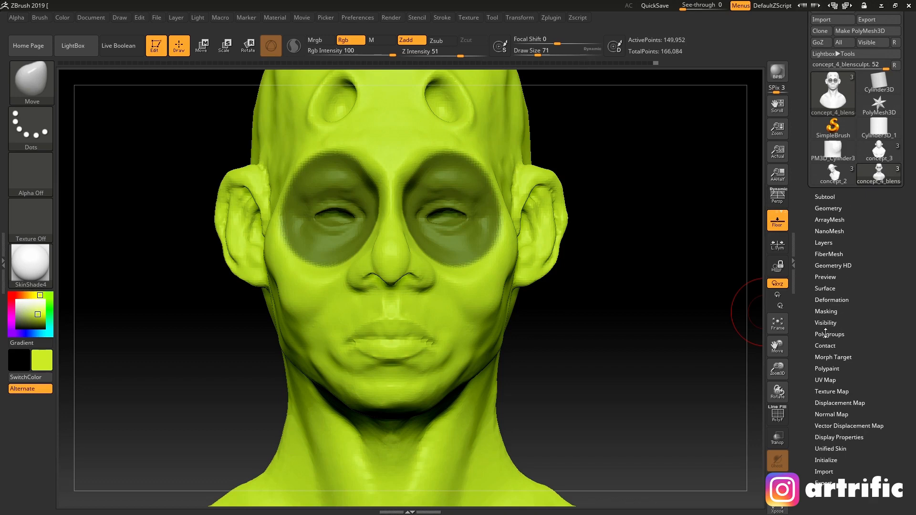
left_click(830, 334)
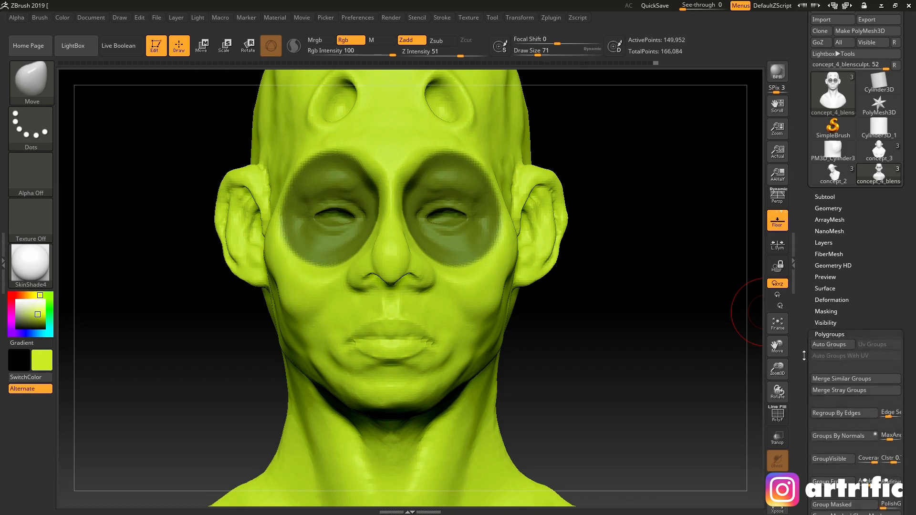
scroll(804, 355, "down", 2)
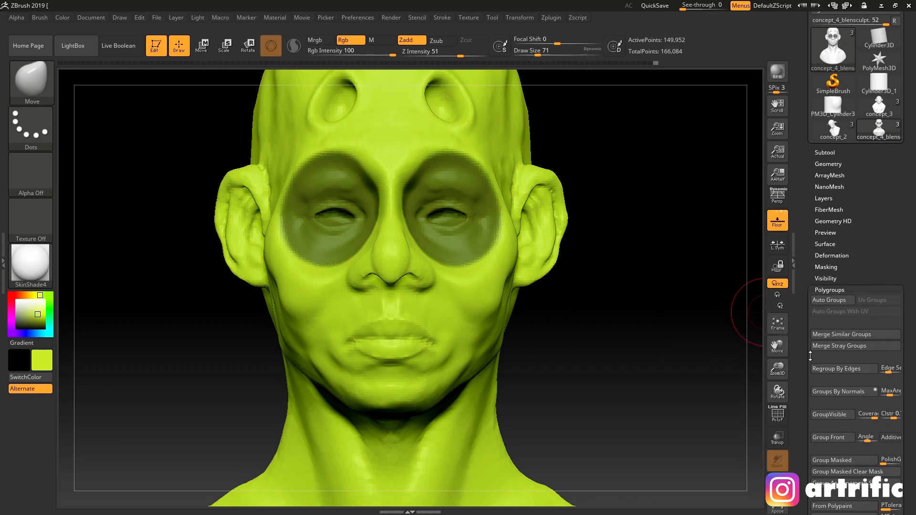
scroll(809, 357, "down", 1)
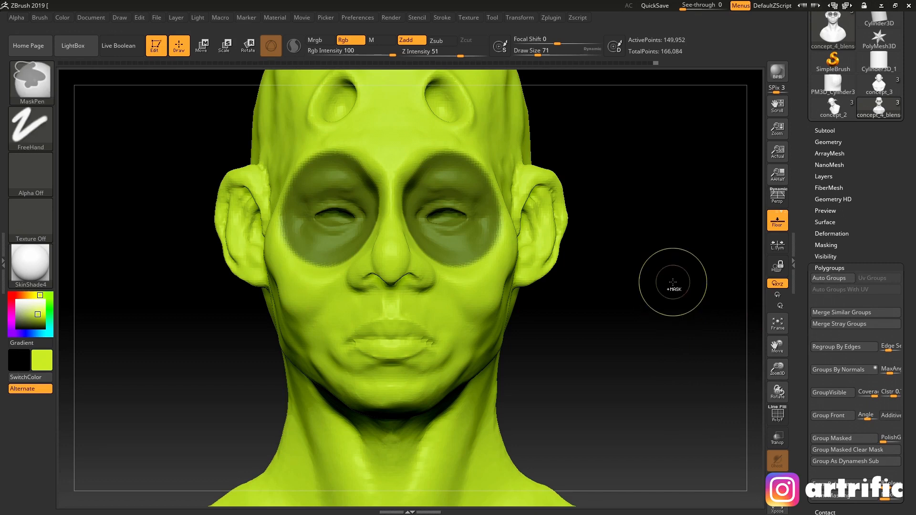
left_click_drag(673, 301, 660, 321, "ctrl")
left_click_drag(750, 300, 636, 302)
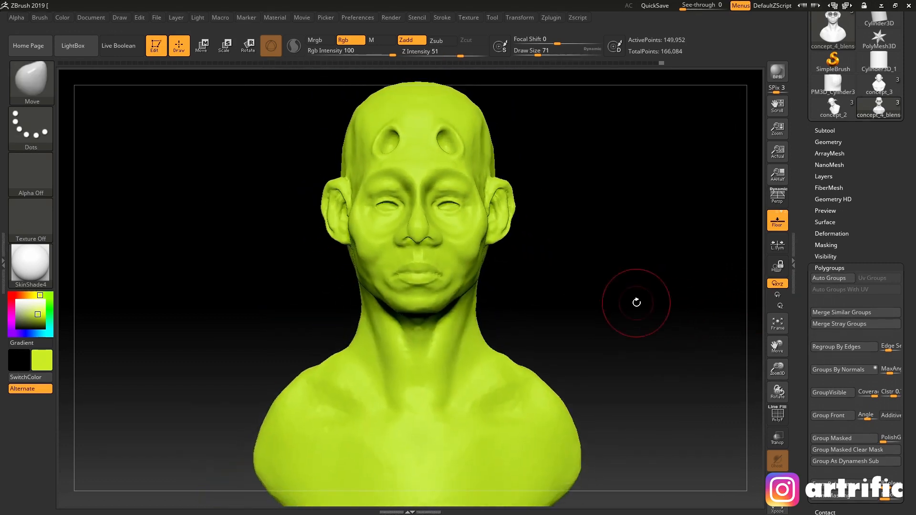
Step: Display the polyframe on the whole bust and regroup the mesh with Auto Groups
left_click(777, 415)
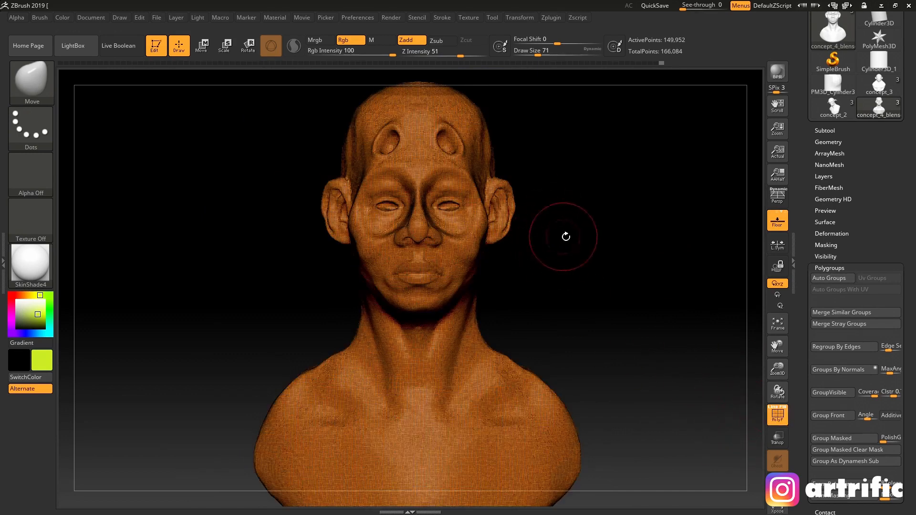
left_click(824, 278)
mouse_move(599, 257)
left_mouse_down()
mouse_move(669, 253)
mouse_move(670, 271)
mouse_move(642, 298)
mouse_move(646, 182)
mouse_move(656, 276)
mouse_move(693, 282)
mouse_move(639, 230)
mouse_move(603, 272)
left_mouse_up()
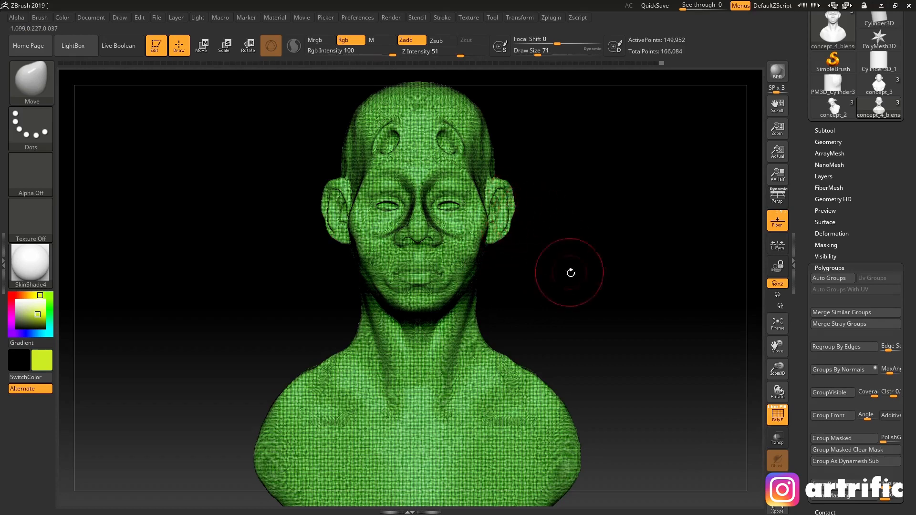
Step: Examine the wireframed polygroup on the face up close around the eyes, nose and forehead, and from several angles
left_click_drag(677, 267, 694, 301, "alt")
mouse_move(668, 370)
left_mouse_down()
mouse_move(699, 374)
mouse_move(679, 365)
mouse_move(689, 362)
mouse_move(691, 382)
left_mouse_up()
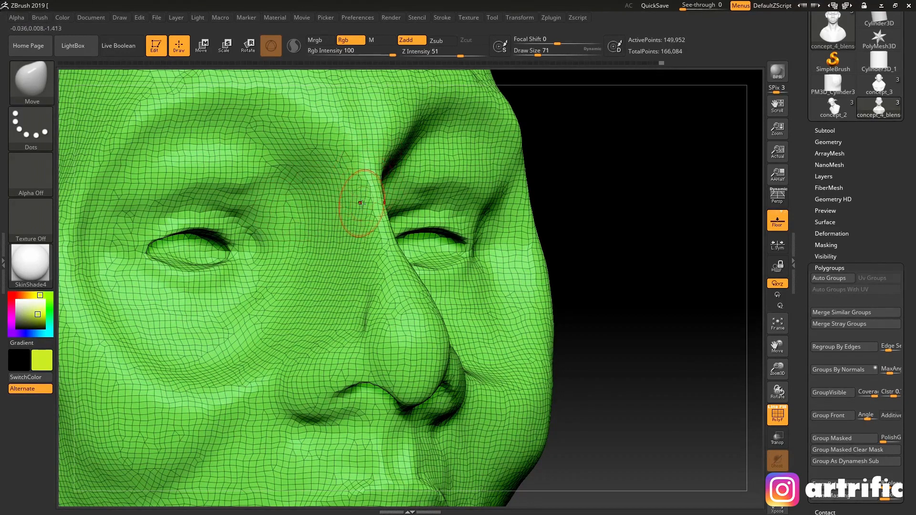
left_click_drag(632, 275, 652, 207, "alt")
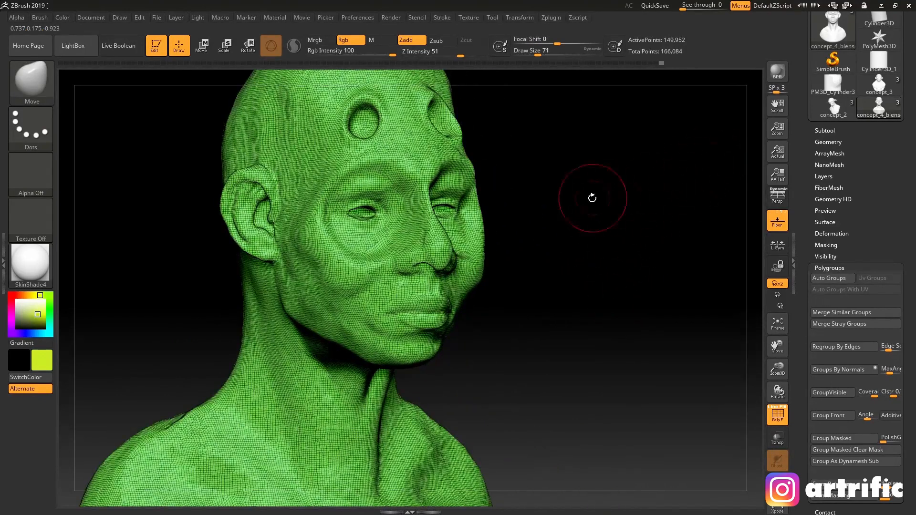
left_click_drag(586, 251, 673, 229, "alt")
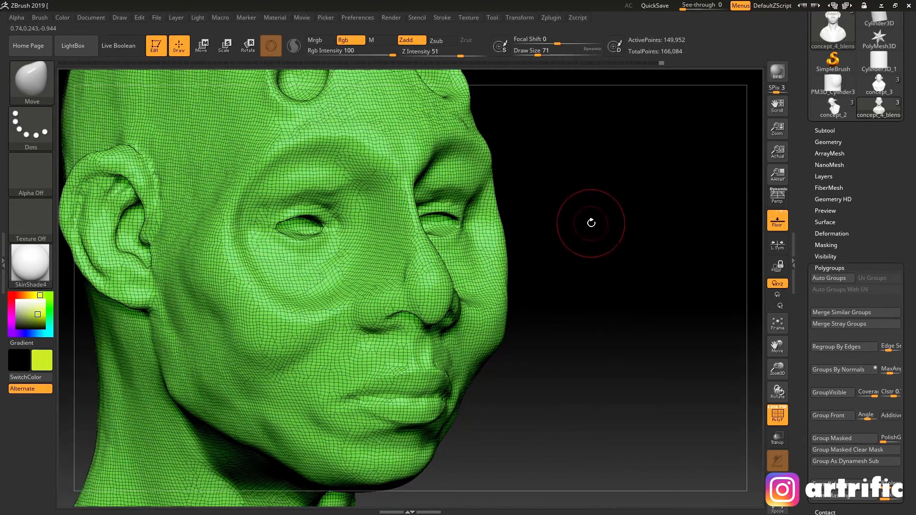
left_click_drag(587, 257, 642, 355)
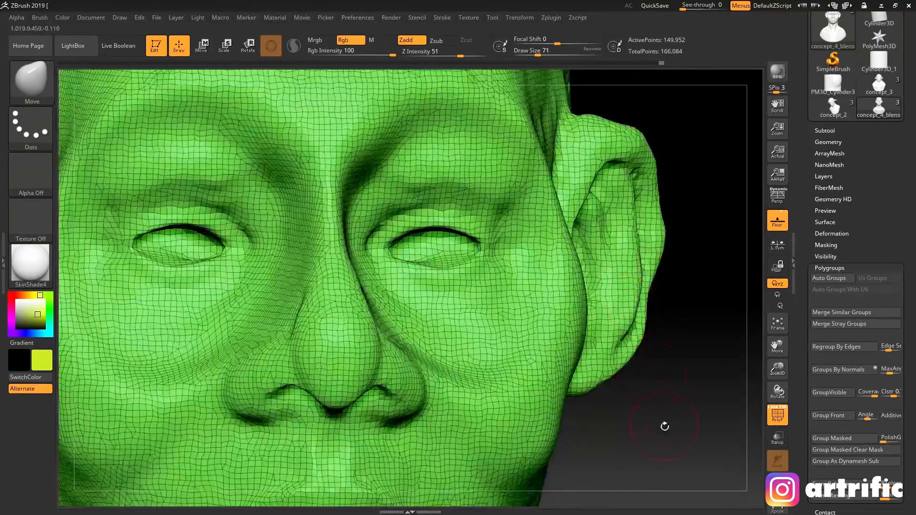
left_click_drag(665, 426, 632, 329)
left_click_drag(615, 382, 521, 271)
right_click_drag(629, 190, 739, 191, "ctrl")
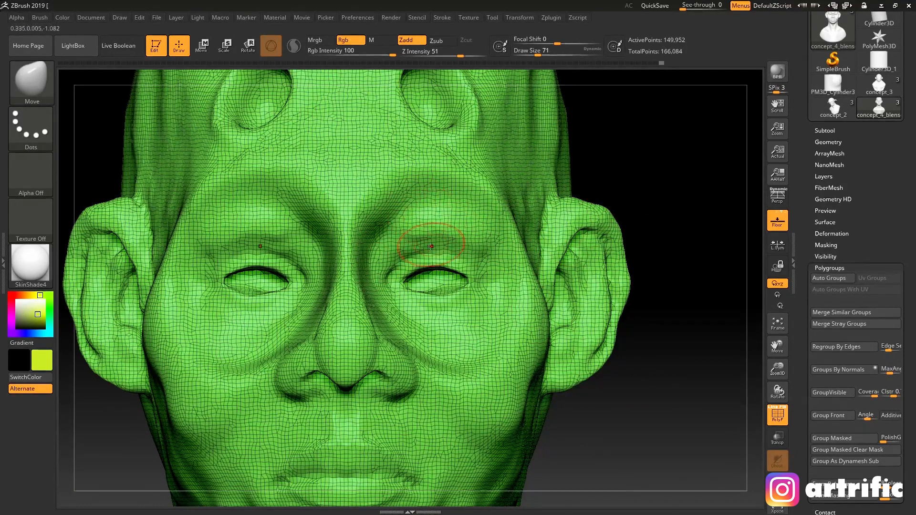
left_click_drag(439, 242, 435, 246)
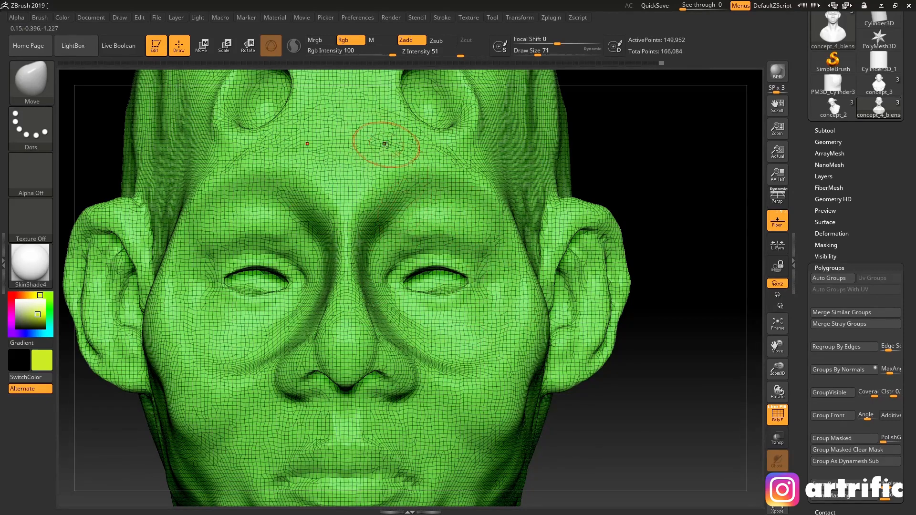
left_click_drag(694, 188, 630, 143, "alt")
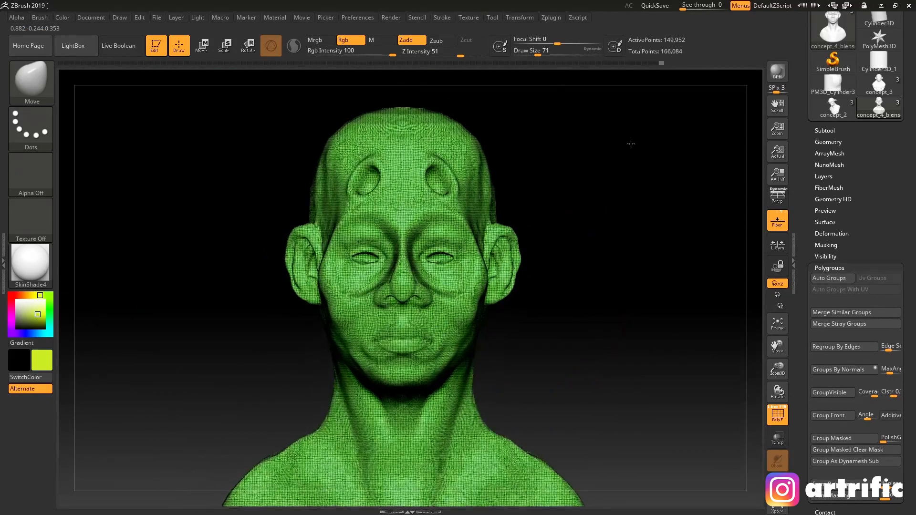
left_click_drag(624, 239, 625, 247, "alt")
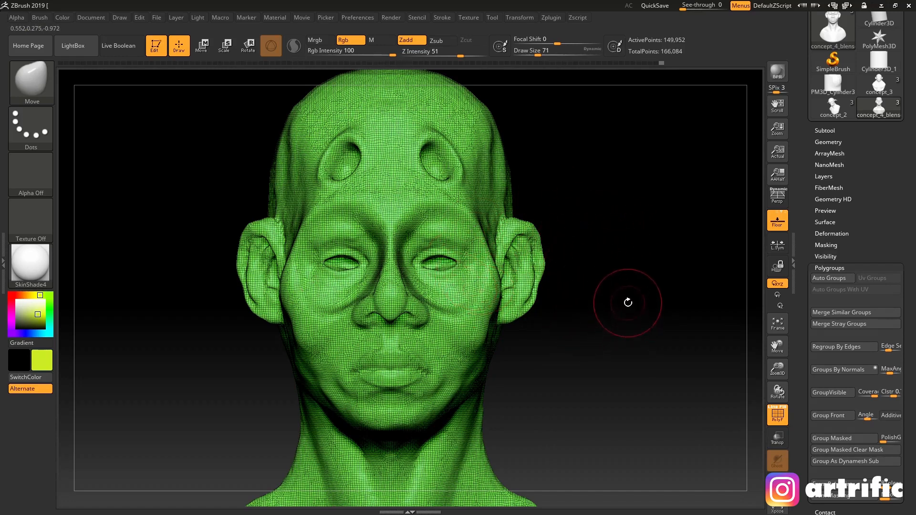
left_click_drag(640, 372, 665, 369, "alt")
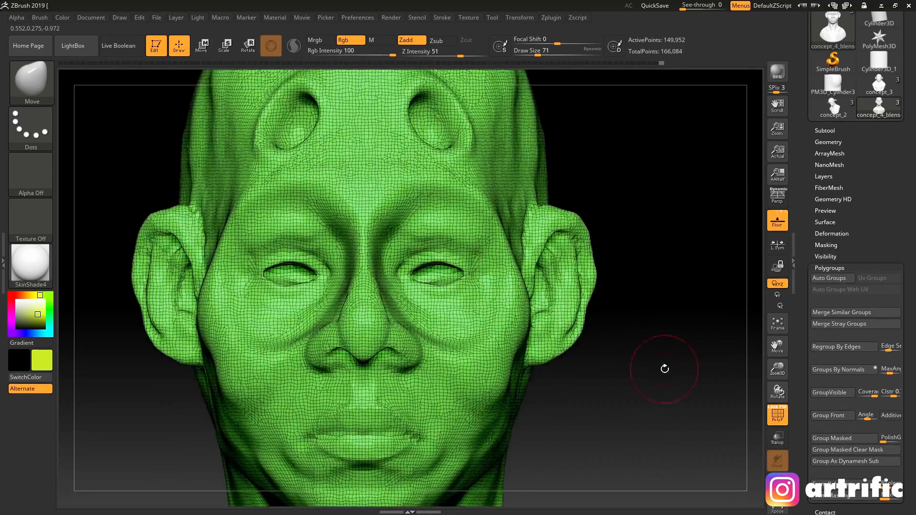
Step: Mask both eye sockets with the MaskPen brush and assign the masked area its own polygroup with Group Masked
mouse_move(441, 232)
left_mouse_down("ctrl")
mouse_move(433, 231)
mouse_move(459, 243)
mouse_move(441, 277)
mouse_move(412, 241)
left_mouse_up("ctrl")
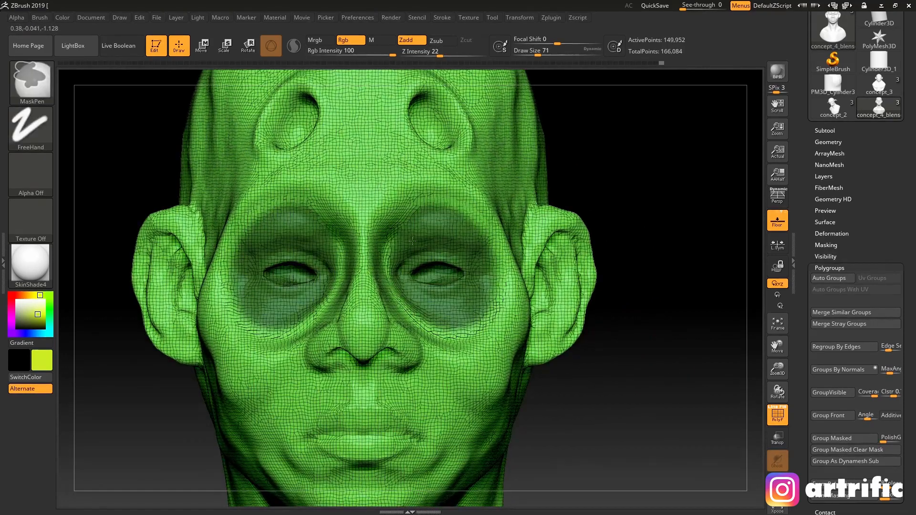
left_click_drag(418, 287, 464, 262, "ctrl")
left_click_drag(414, 298, 416, 250, "ctrl")
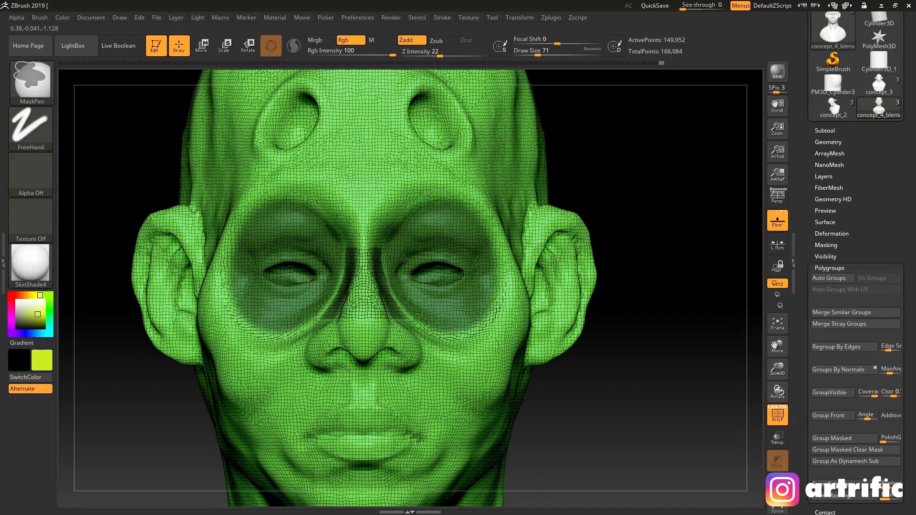
left_click(829, 440)
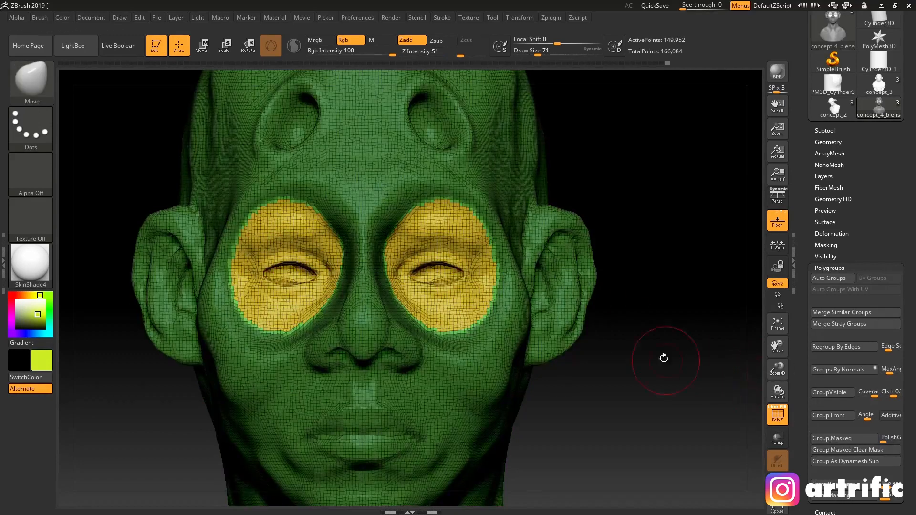
mouse_move(657, 383)
left_mouse_down()
mouse_move(477, 387)
mouse_move(666, 382)
mouse_move(648, 384)
mouse_move(589, 321)
mouse_move(667, 321)
mouse_move(646, 256)
left_mouse_up()
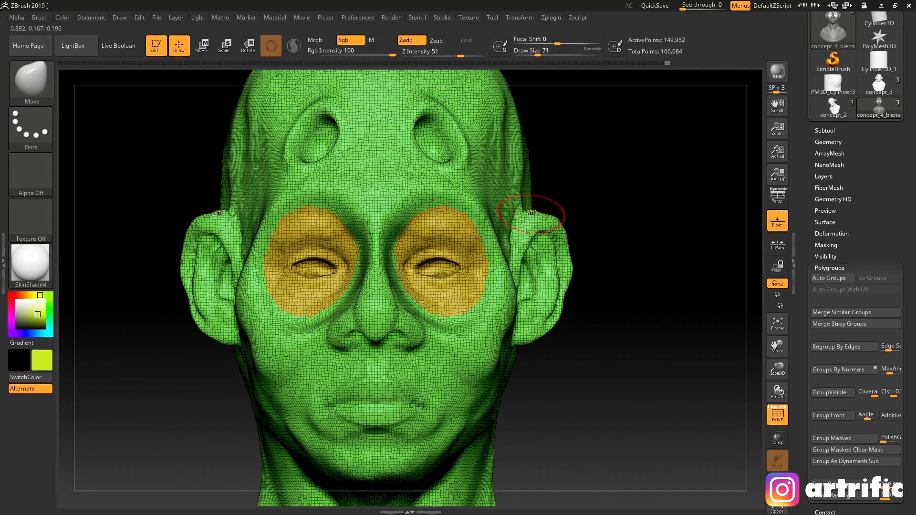
key("ctrl+shift")
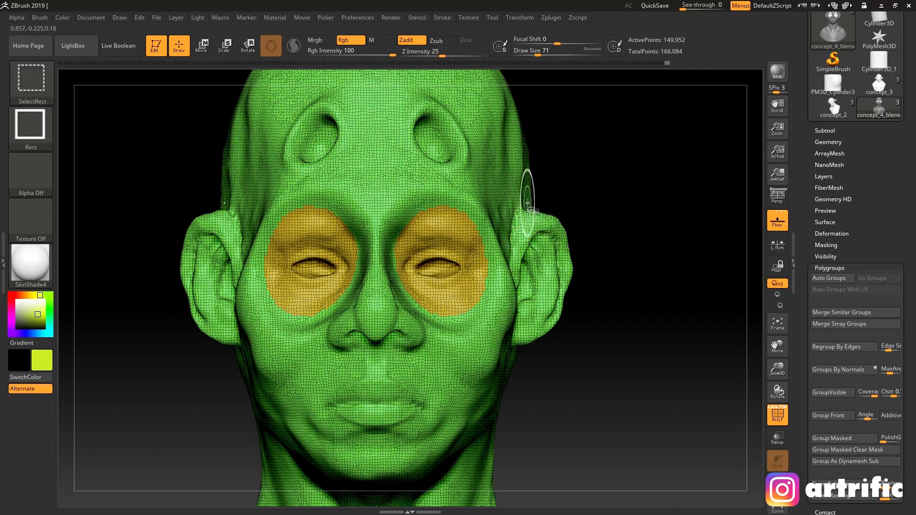
key("ctrl+shift")
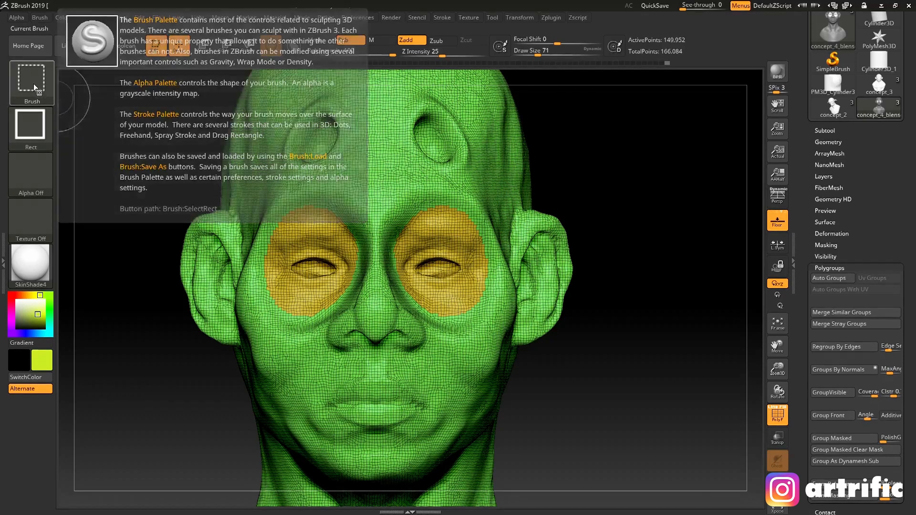
left_click(34, 84)
left_click(34, 88)
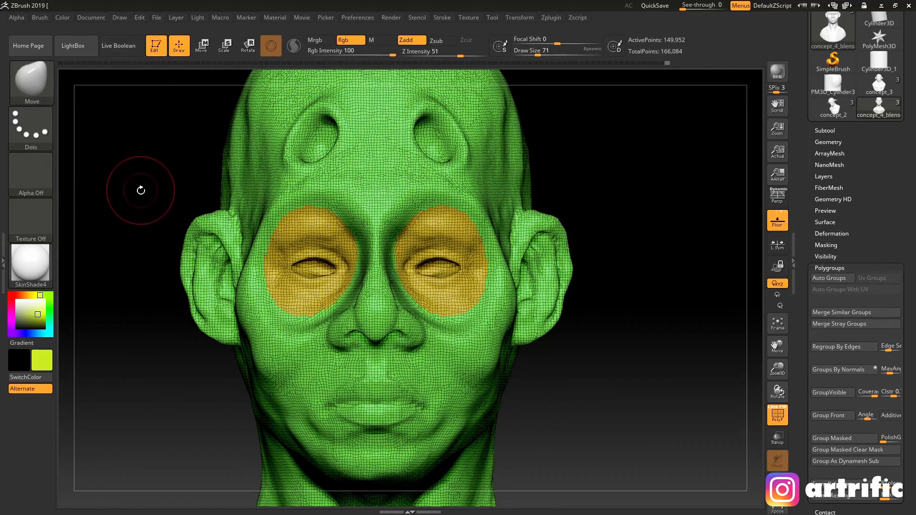
Step: Isolate a horizontal band of the forehead with the SelectRect brush, and bring the full mesh back into view
key("ctrl+shift")
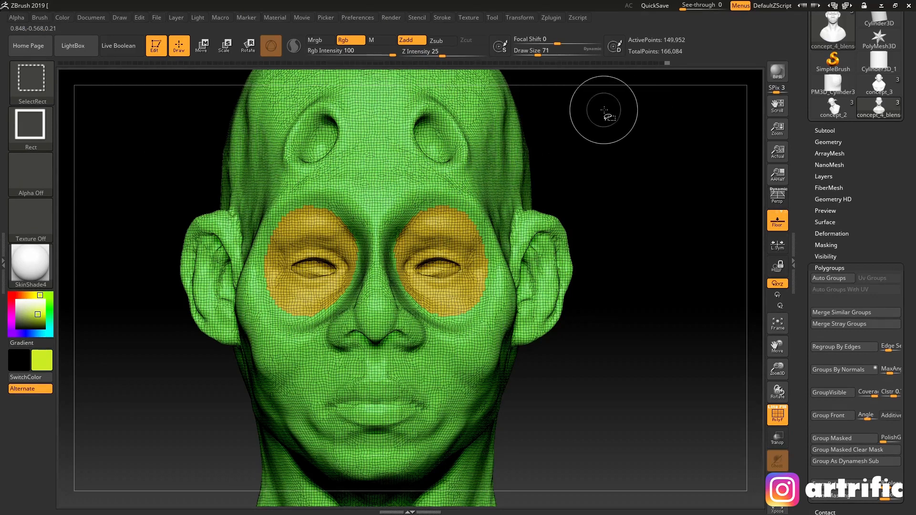
left_click_drag(605, 110, 190, 181, "ctrl+shift")
left_click_drag(630, 191, 626, 177, "ctrl+shift")
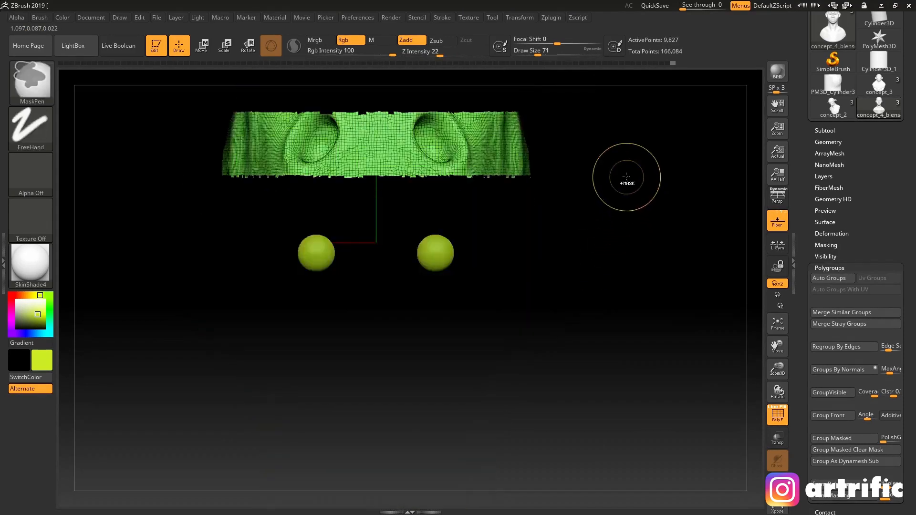
left_click(642, 160, "ctrl+shift")
Step: Isolate a horizontal band across the forehead recesses with SelectRect and view it from different angles
left_click_drag(637, 129, 193, 176, "ctrl+shift")
mouse_move(474, 270)
left_mouse_down()
mouse_move(609, 282)
mouse_move(433, 374)
mouse_move(351, 319)
mouse_move(429, 325)
left_mouse_up()
left_click_drag(491, 292, 595, 280, "alt")
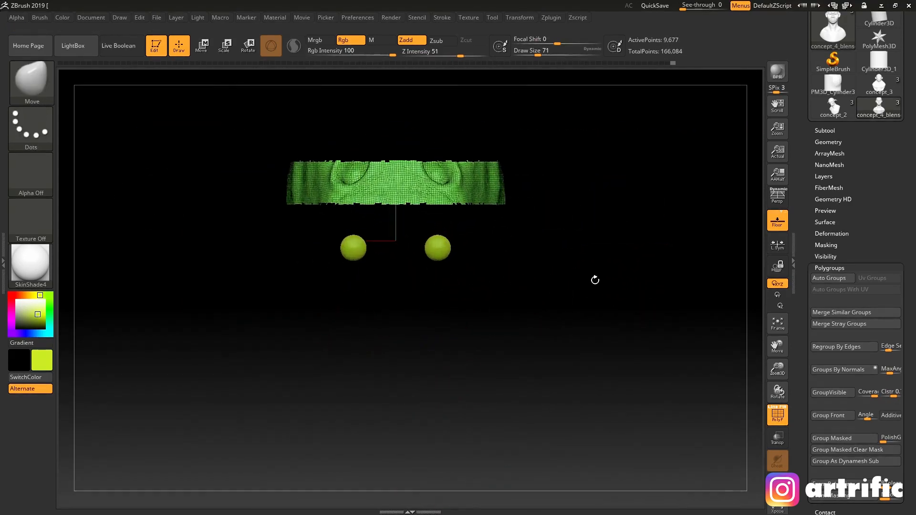
left_click_drag(537, 275, 735, 197)
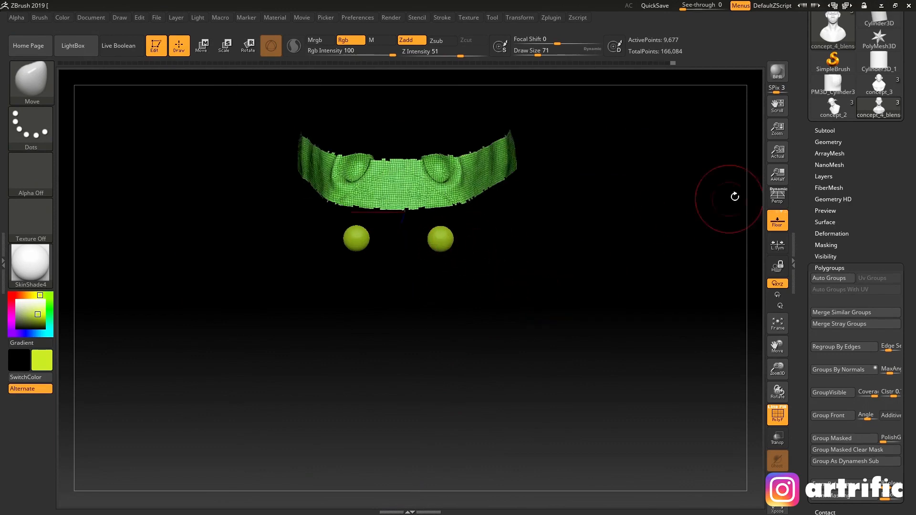
Step: Hide the two eyeball subtools, PM3D_Sphere3D1 and PM3D_Sphere3D2, and return to the front view
left_click(834, 129)
left_click(896, 173)
left_click(896, 195)
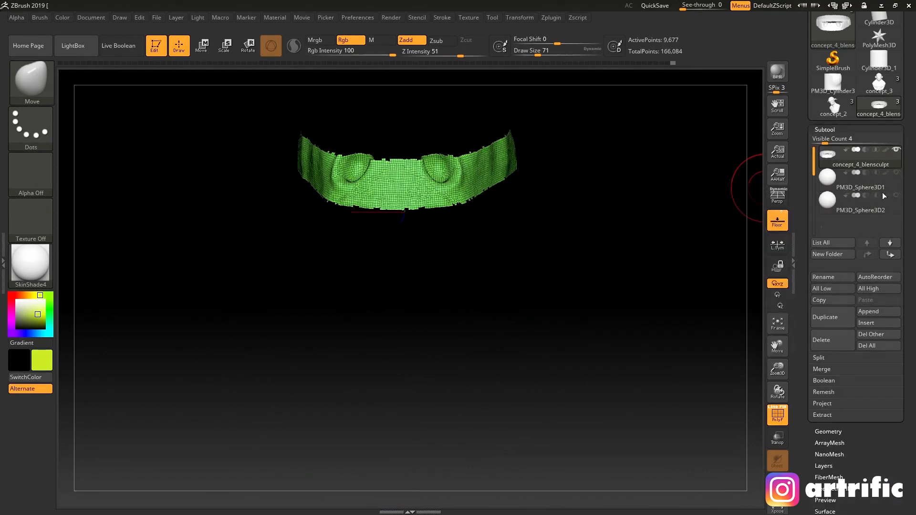
left_click(834, 129)
left_click_drag(591, 210, 626, 213)
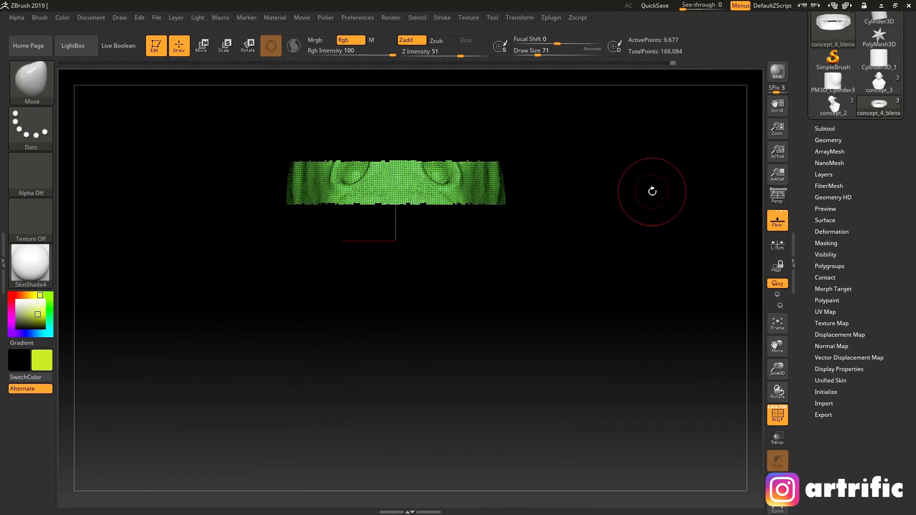
Step: Invert the mesh visibility back and forth between the isolated forehead band and the rest of the bust
key("ctrl+shift")
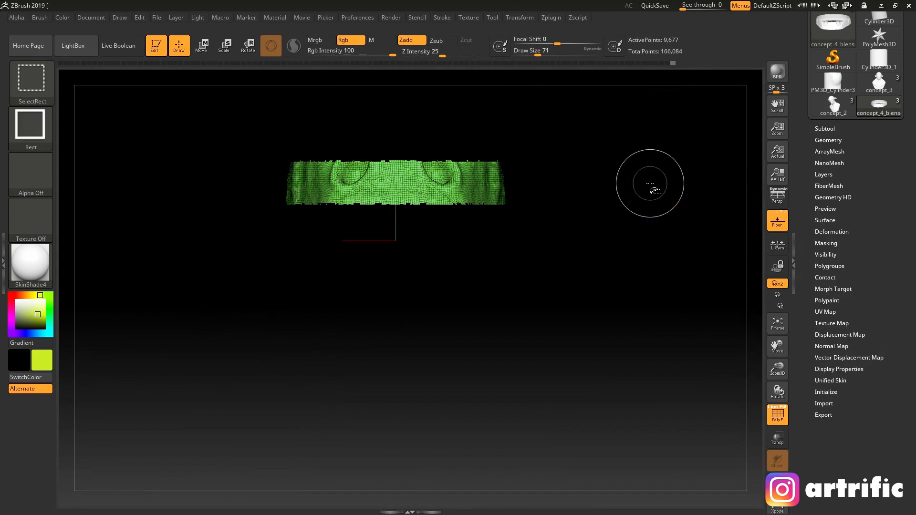
left_click_drag(649, 179, 581, 286, "ctrl+shift")
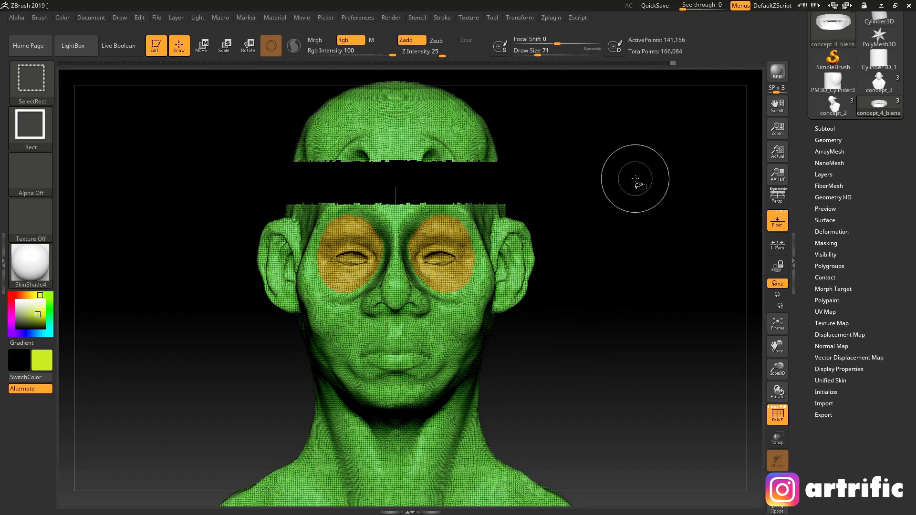
mouse_move(643, 197)
left_mouse_down("ctrl+shift")
mouse_move(616, 251)
mouse_move(591, 266)
left_mouse_up("ctrl+shift")
left_click(589, 266, "ctrl+shift")
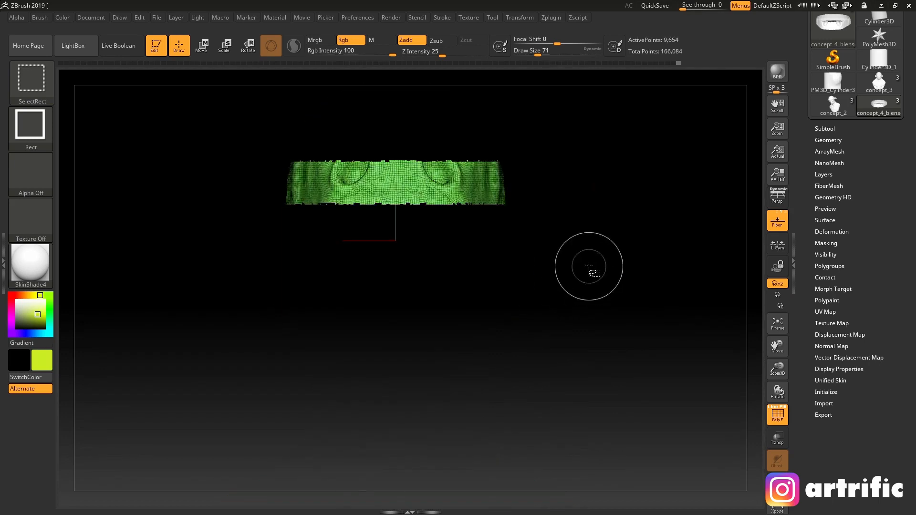
left_click_drag(660, 155, 584, 324, "ctrl+shift")
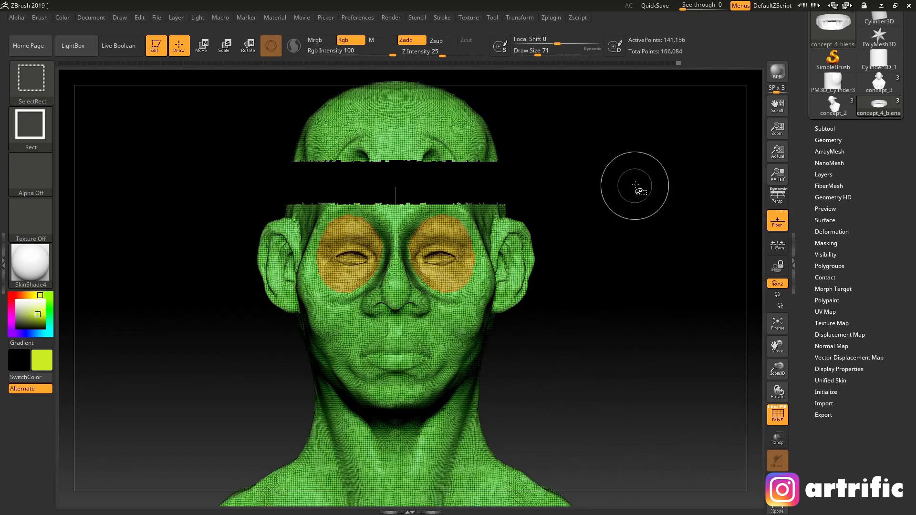
left_click(596, 281, "ctrl+shift")
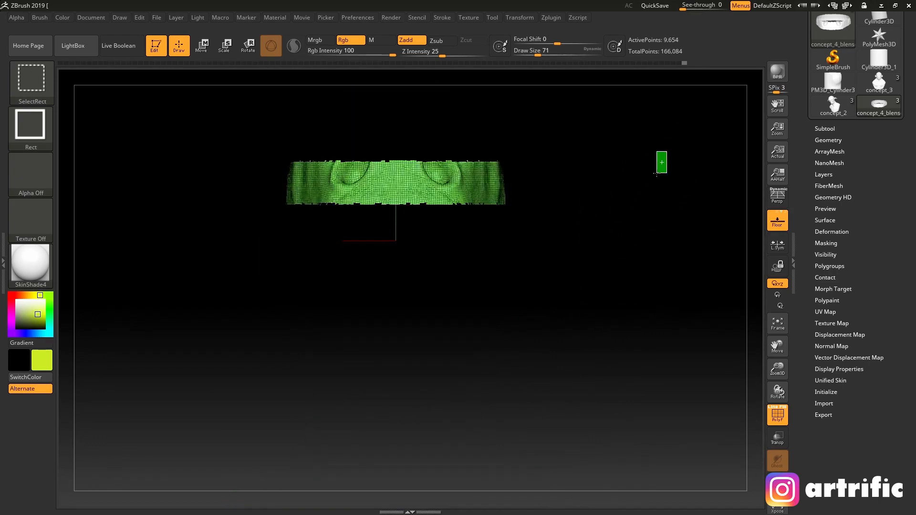
Step: Invert the visibility to show the bust without its forehead band, and bring the full mesh back into view
left_click_drag(656, 173, 636, 201, "ctrl+shift")
left_click(581, 296, "ctrl+shift")
left_click_drag(662, 158, 604, 250, "ctrl+shift")
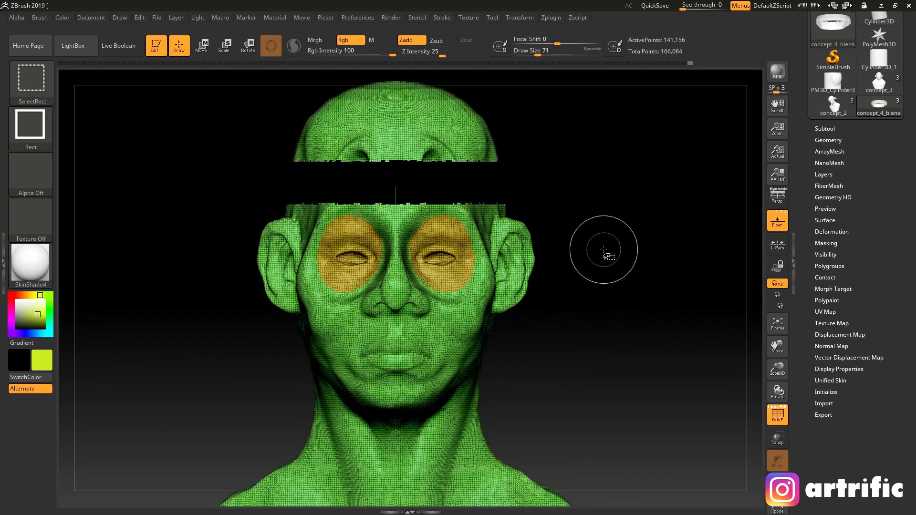
left_click(622, 223, "ctrl+shift")
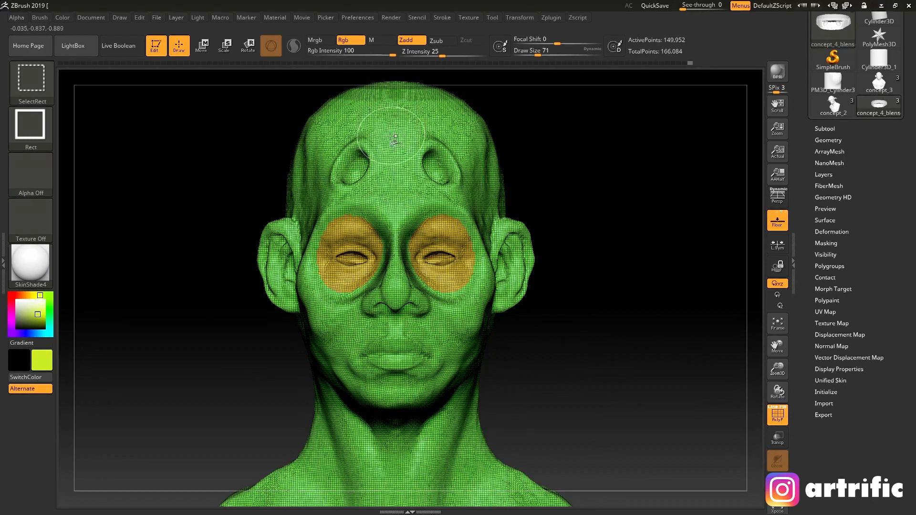
Step: Isolate two rectangular areas of the forehead in turn with SelectRect, restoring the full mesh after each one
left_click_drag(395, 124, 308, 232, "ctrl+shift")
left_click(630, 156, "ctrl+shift")
left_click_drag(436, 124, 328, 252, "ctrl+shift")
left_click(563, 123, "ctrl+shift")
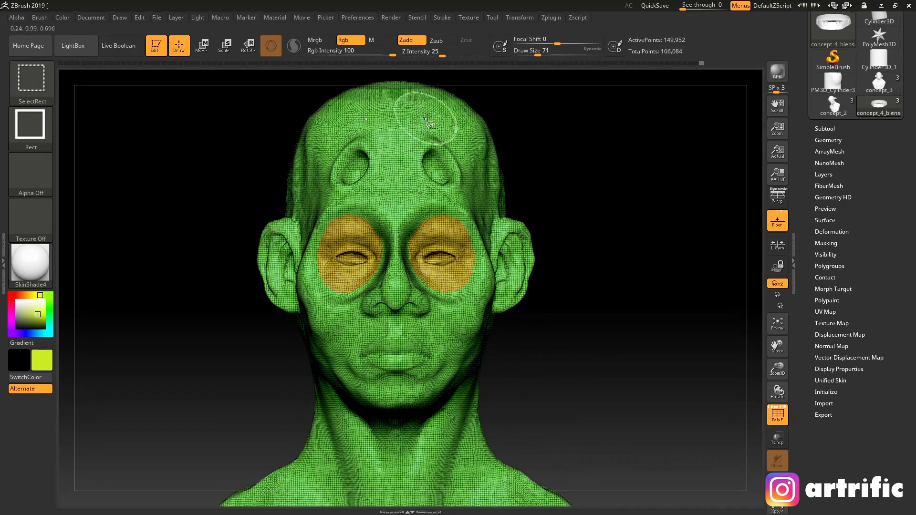
Step: Isolate a tall rectangle from the upper forehead to the mouth, examine it from the side and below, and restore the full mesh
left_click_drag(439, 102, 330, 350, "ctrl+shift")
mouse_move(623, 217)
left_mouse_down()
mouse_move(515, 240)
mouse_move(572, 272)
mouse_move(623, 252)
mouse_move(584, 209)
mouse_move(609, 171)
mouse_move(549, 273)
mouse_move(542, 347)
mouse_move(390, 238)
left_mouse_up()
left_click_drag(542, 226, 537, 332)
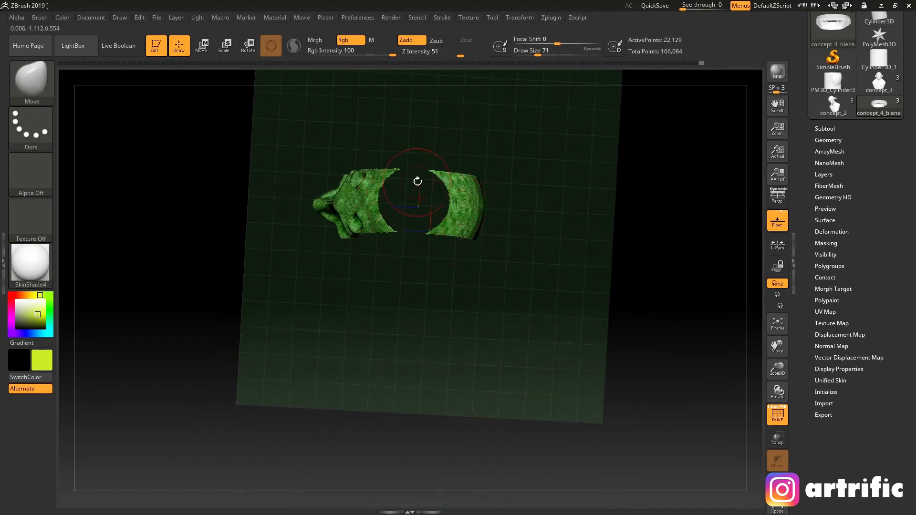
mouse_move(564, 241)
left_mouse_down("shift")
mouse_move(685, 239)
mouse_move(606, 252)
mouse_move(627, 251)
mouse_move(644, 207)
left_mouse_up("shift")
key("ctrl+shift")
left_click(577, 201, "ctrl+shift")
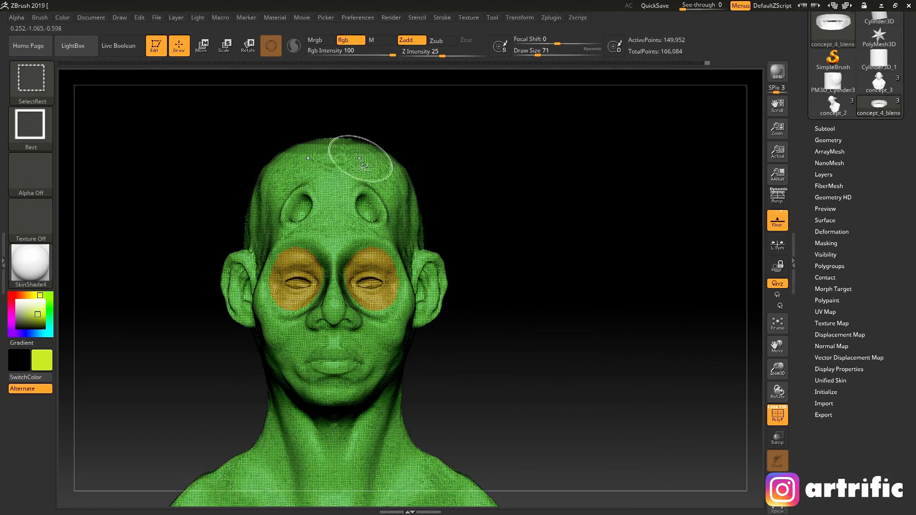
Step: Isolate a narrow rectangle from the forehead down to the lips, check its back and side, and restore the full mesh
mouse_move(370, 165)
left_mouse_down("ctrl+shift")
mouse_move(317, 242)
mouse_move(287, 315)
mouse_move(286, 385)
left_mouse_up("ctrl+shift")
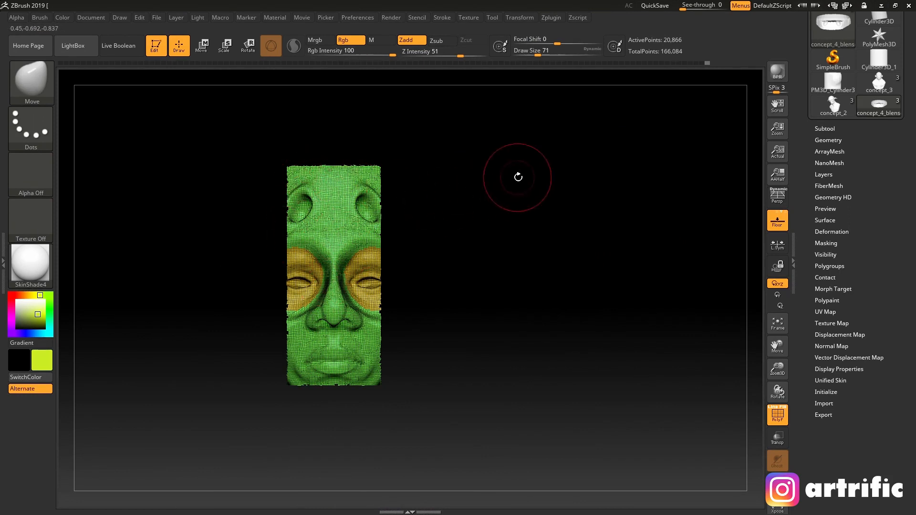
left_click_drag(557, 195, 443, 178)
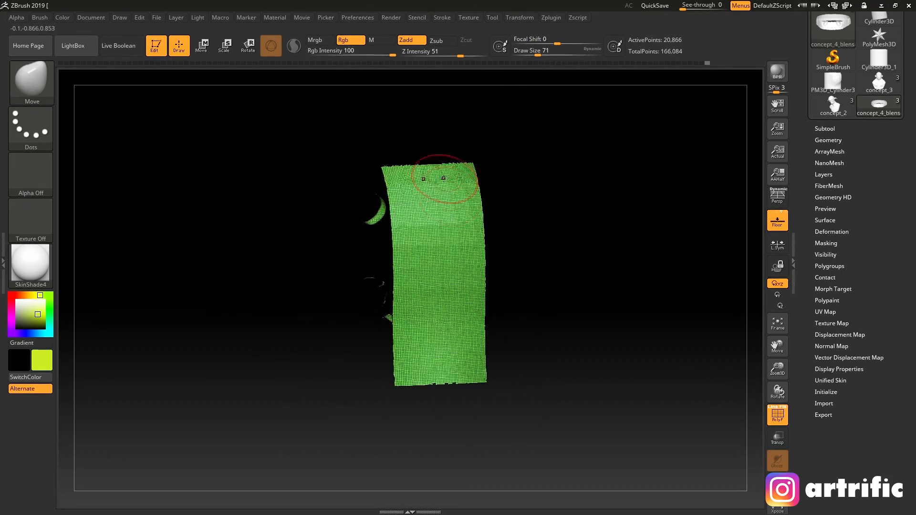
left_click_drag(542, 194, 578, 186)
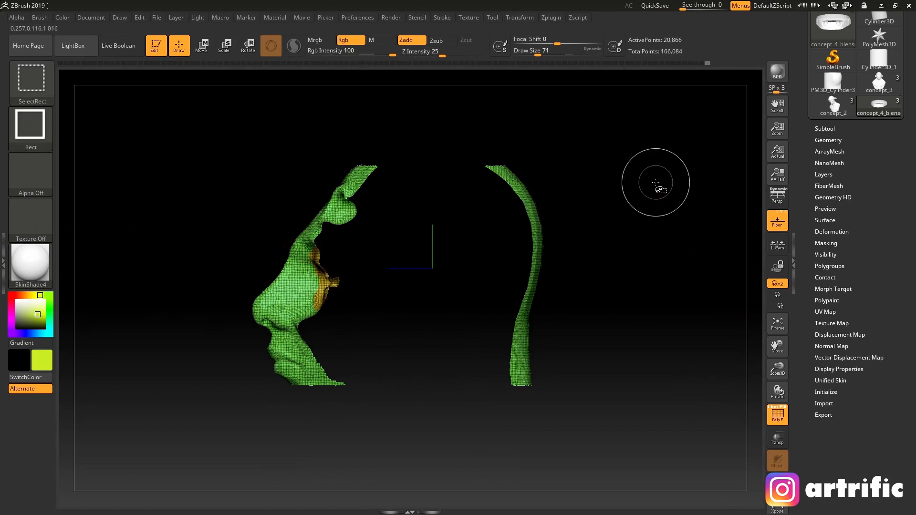
left_click(654, 187, "ctrl+shift")
Step: Isolate only the front of the face by selecting it in side view, check it from the front, and restore the full mesh
left_click_drag(683, 252, 634, 206)
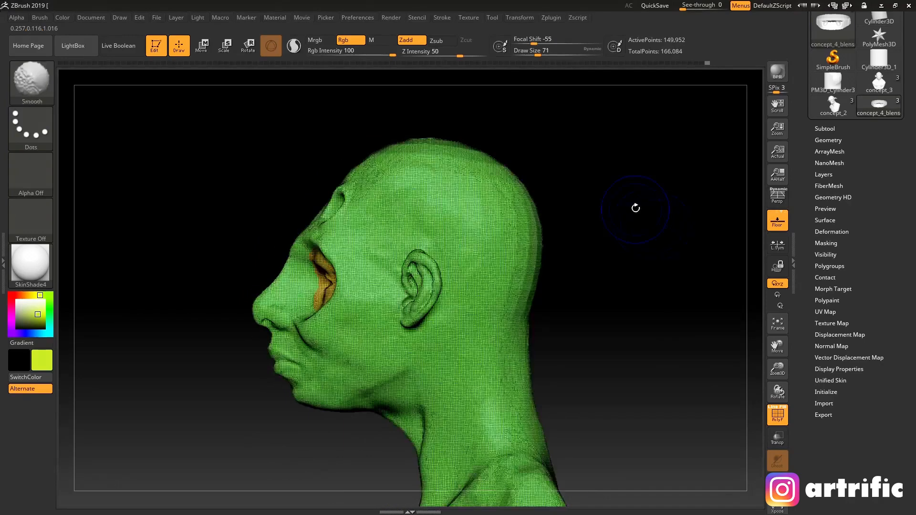
left_click_drag(626, 288, 570, 224)
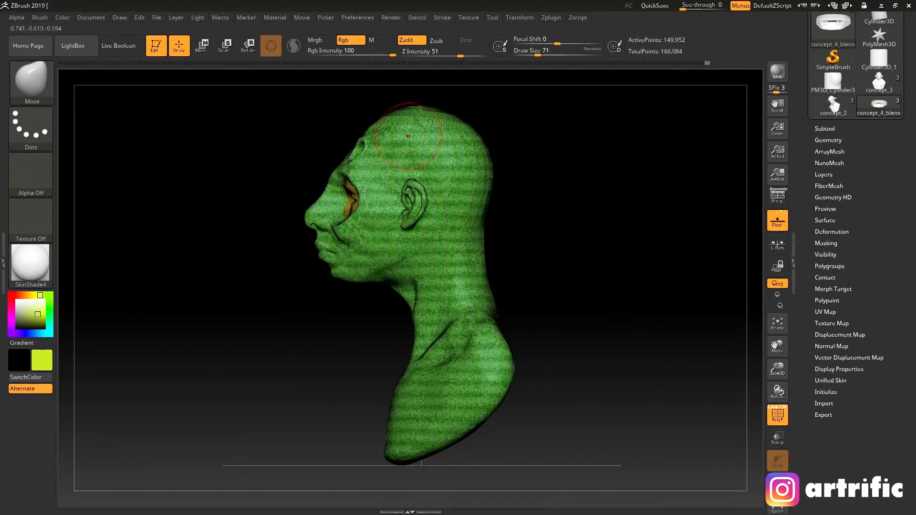
left_click_drag(599, 288, 636, 284, "alt")
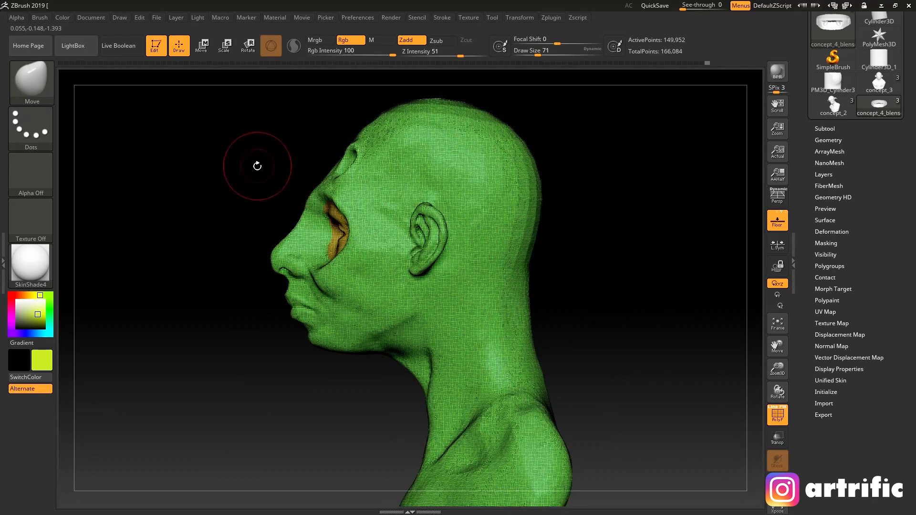
mouse_move(198, 118)
left_mouse_down("ctrl+shift")
mouse_move(280, 236)
mouse_move(335, 362)
mouse_move(357, 383)
left_mouse_up("ctrl+shift")
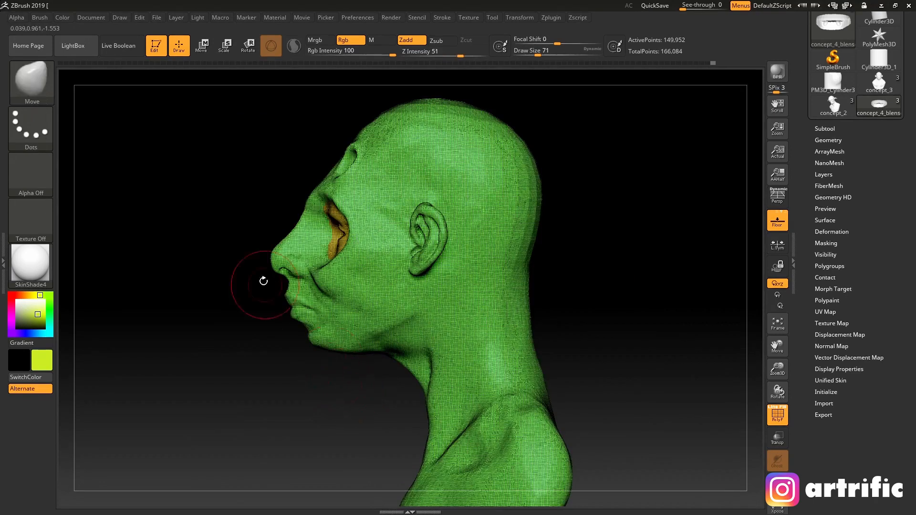
left_click_drag(200, 123, 363, 393, "ctrl+shift")
left_click_drag(542, 293, 578, 303)
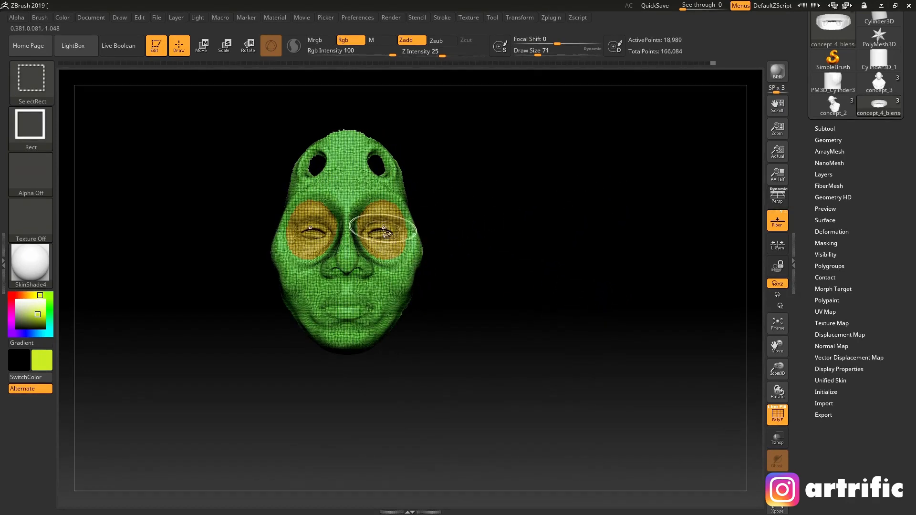
left_click(494, 202, "ctrl+shift")
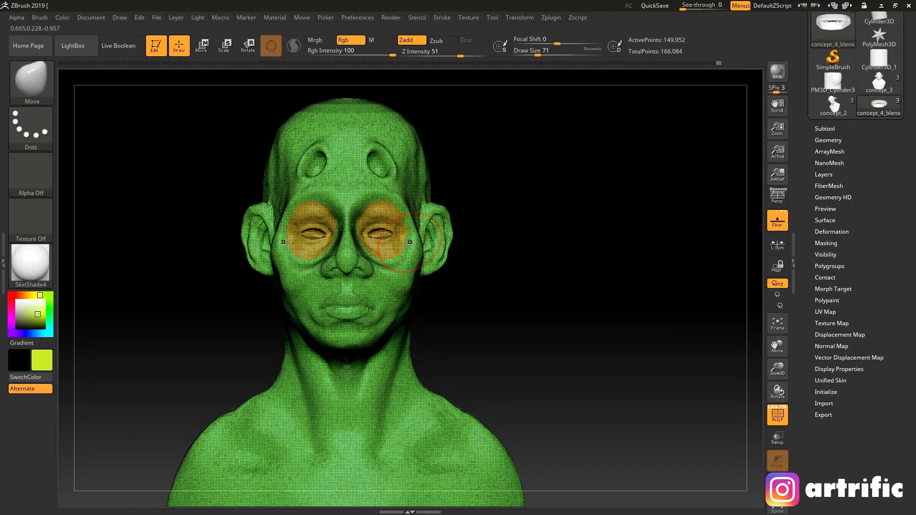
Step: Isolate the orange polygroup around both eyes and view it from the side and front
key("ctrl+shift")
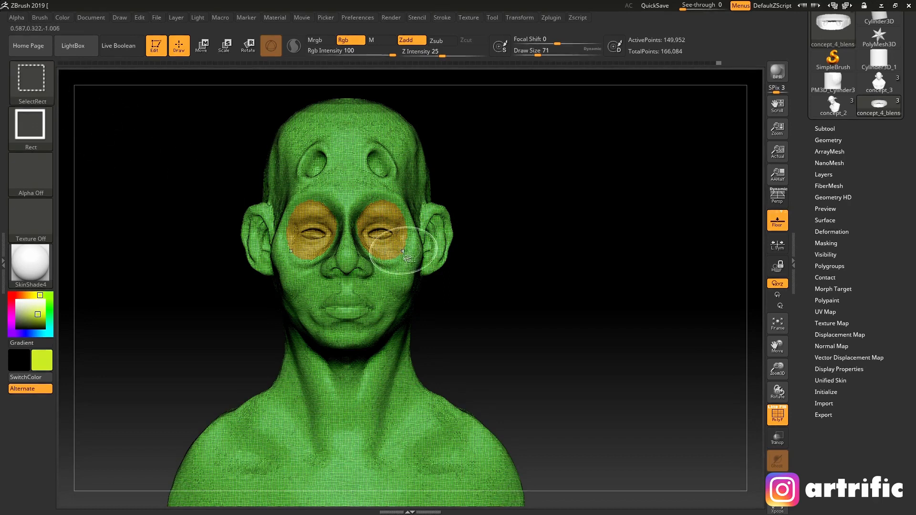
left_click(392, 220, "ctrl+shift")
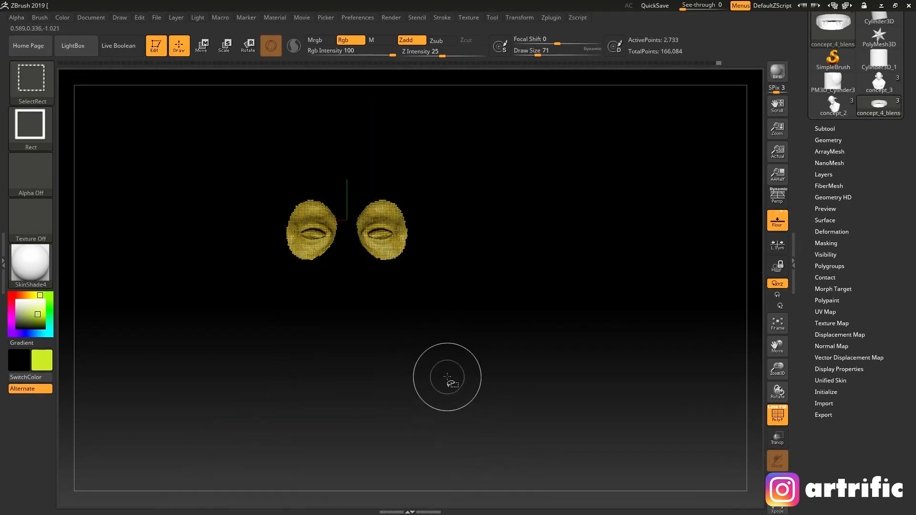
mouse_move(549, 297)
left_mouse_down()
mouse_move(589, 291)
mouse_move(530, 293)
left_mouse_up()
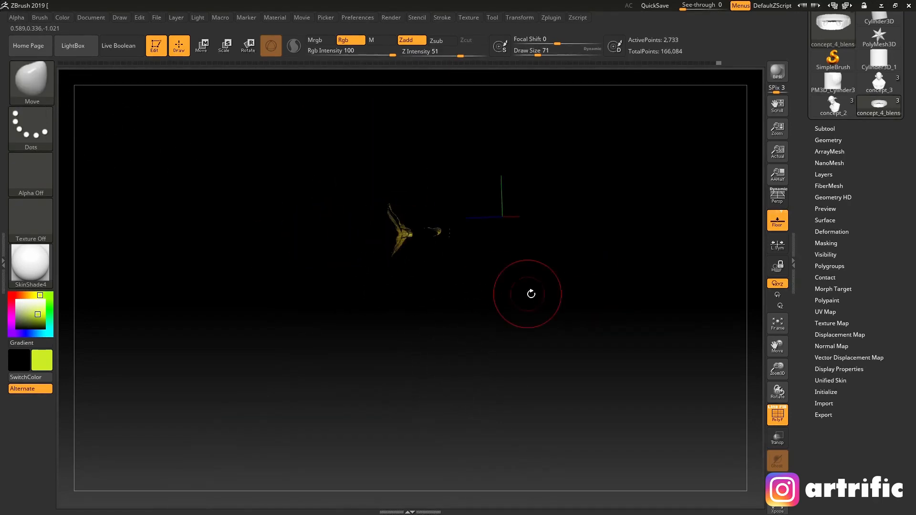
left_click_drag(613, 310, 642, 295)
mouse_move(641, 295)
left_mouse_down()
mouse_move(535, 362)
mouse_move(603, 322)
left_mouse_up()
Step: Invert the visibility to hide the eye-area polygroup, and bring the full mesh back into view
left_click_drag(644, 150, 604, 213, "ctrl+shift")
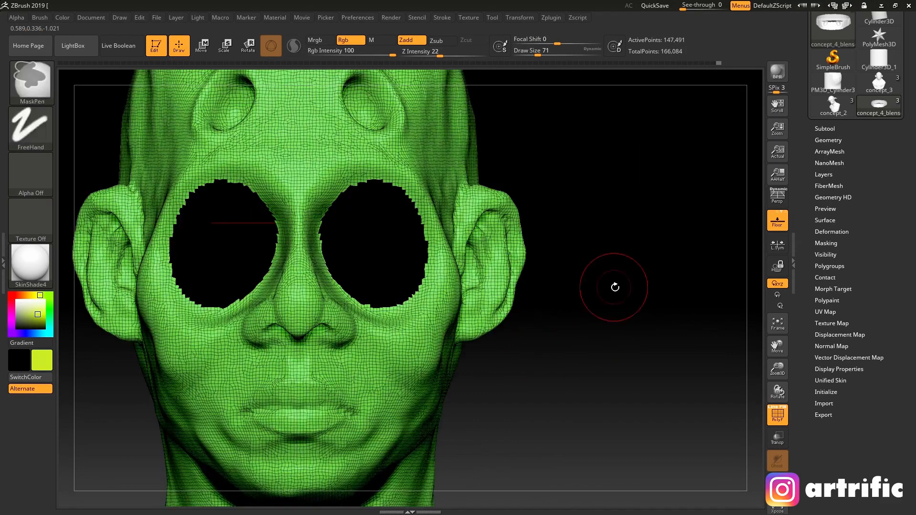
left_click_drag(613, 286, 543, 270, "alt")
left_click_drag(406, 147, 581, 191)
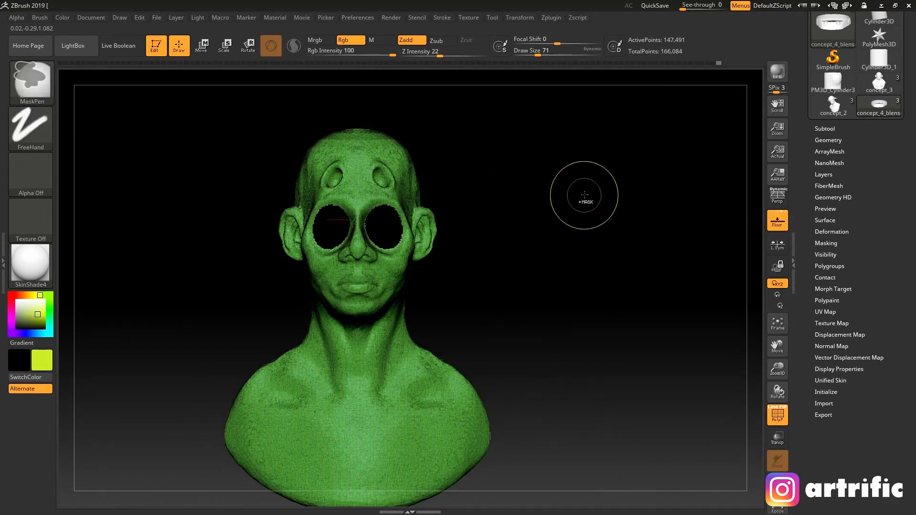
left_click(557, 229, "ctrl")
left_click(561, 231, "ctrl+shift")
Step: Mask the area around the mouth with MaskPen, turn it into a polygroup with Group Masked, and clear the mask
left_click_drag(561, 230, 615, 224, "alt")
left_click_drag(552, 256, 611, 193, "alt")
mouse_move(615, 229)
left_mouse_down("alt")
mouse_move(625, 252)
mouse_move(603, 286)
left_mouse_up("alt")
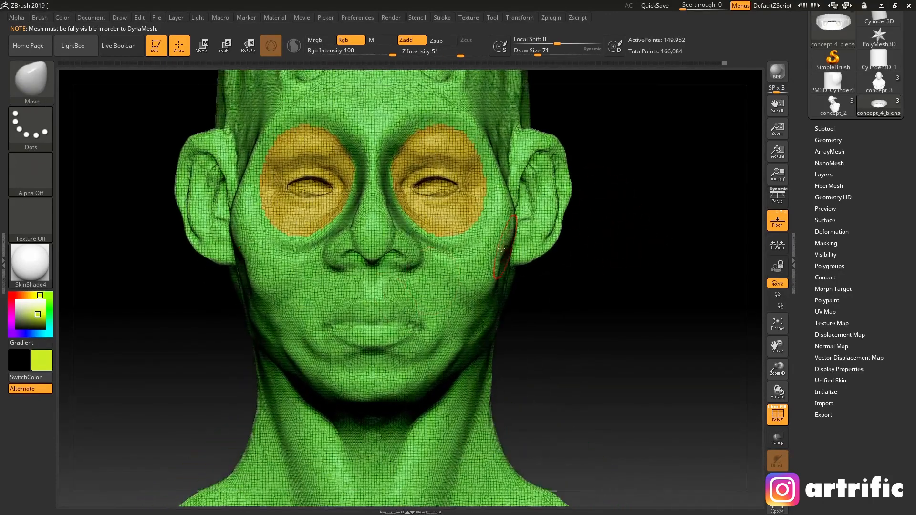
mouse_move(371, 308)
left_mouse_down("ctrl")
mouse_move(405, 334)
mouse_move(403, 358)
mouse_move(439, 345)
mouse_move(415, 353)
left_mouse_up("ctrl")
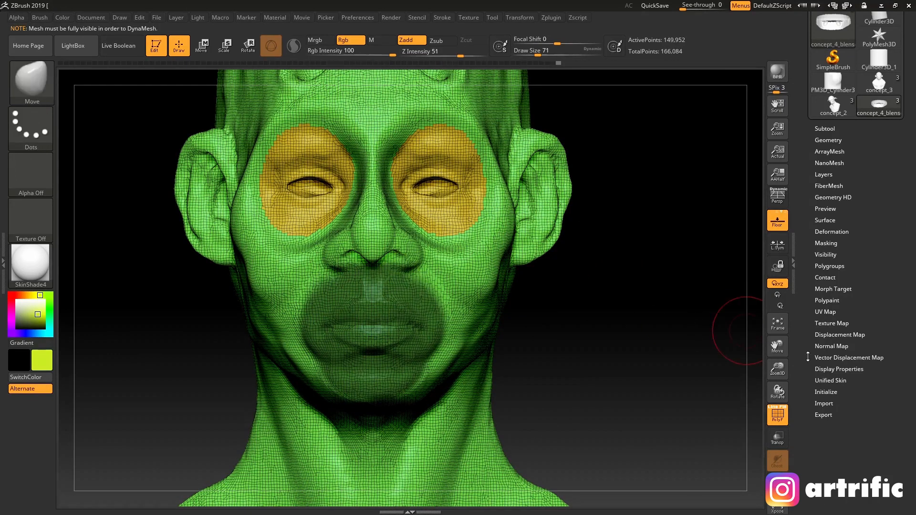
left_click(829, 265)
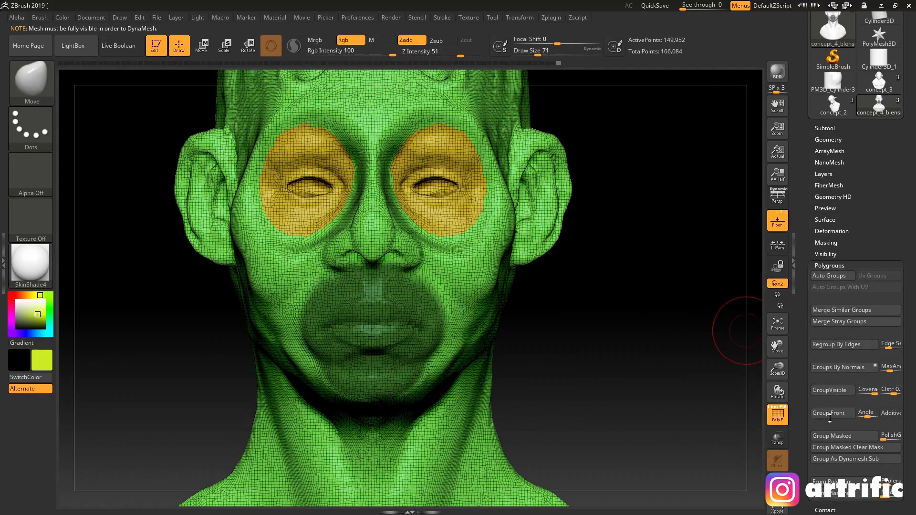
left_click(837, 435)
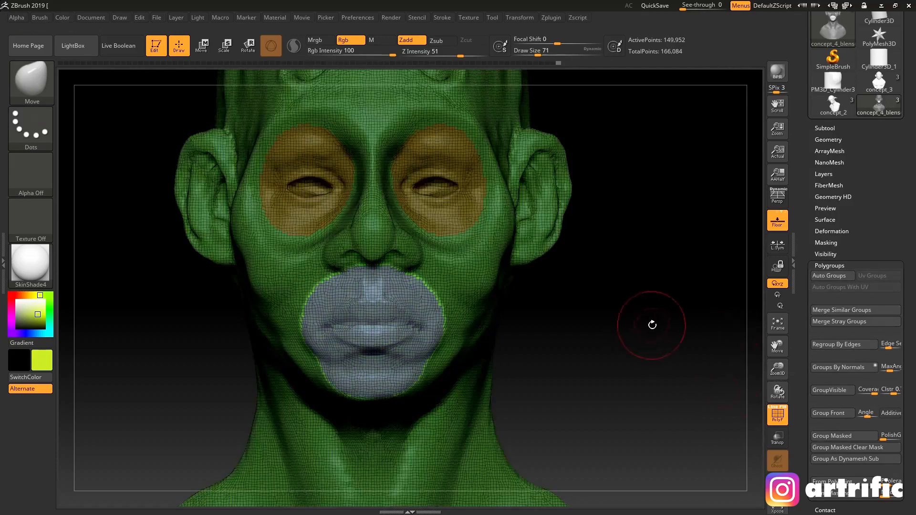
left_click_drag(650, 323, 215, 317, "ctrl")
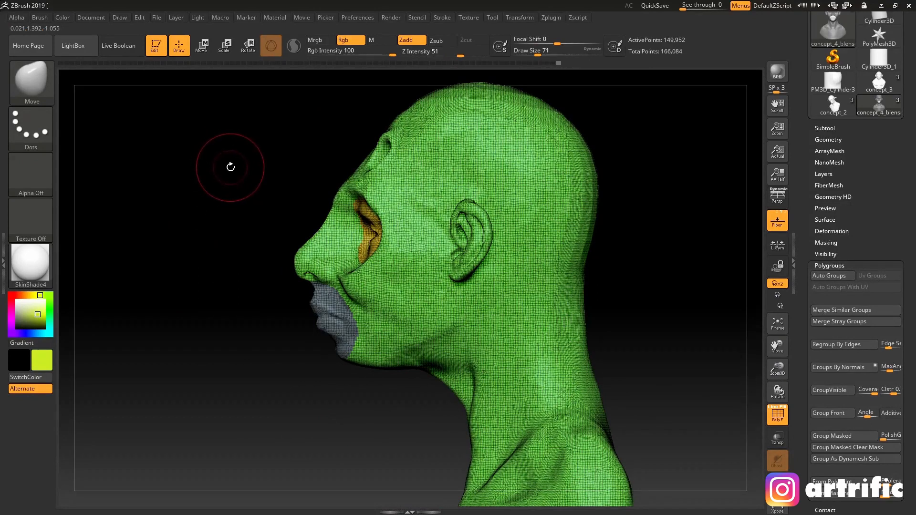
Step: Mask the front of the face with a rectangle in side view, and clear the mask again
key("ctrl")
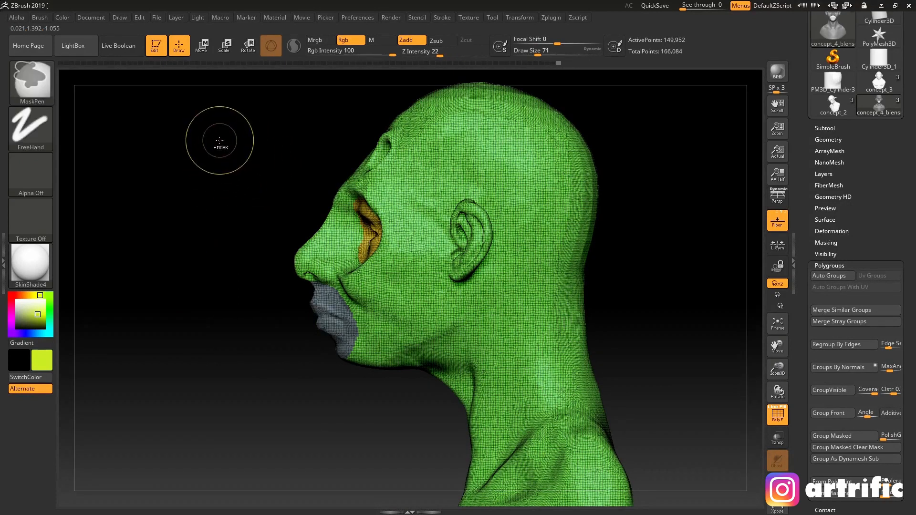
mouse_move(222, 138)
left_mouse_down("ctrl")
mouse_move(374, 323)
mouse_move(374, 408)
mouse_move(396, 413)
left_mouse_up("ctrl")
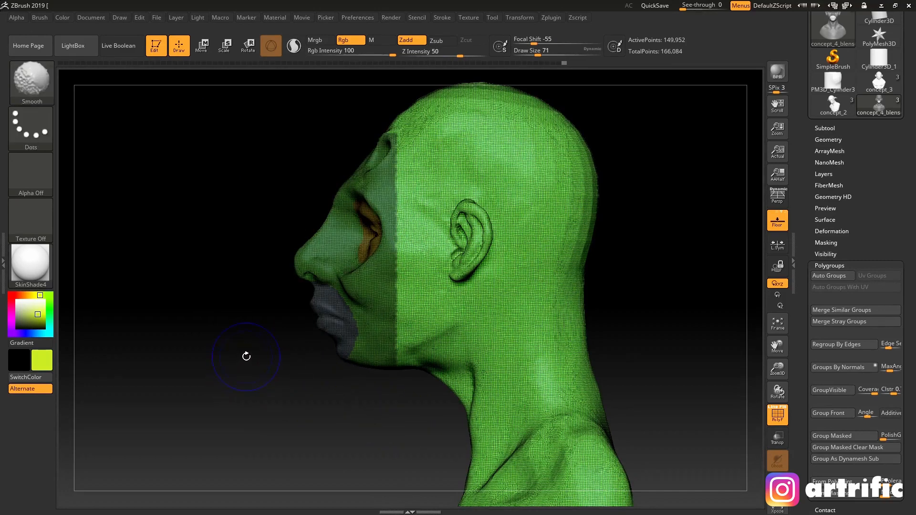
left_click_drag(241, 362, 239, 370, "ctrl")
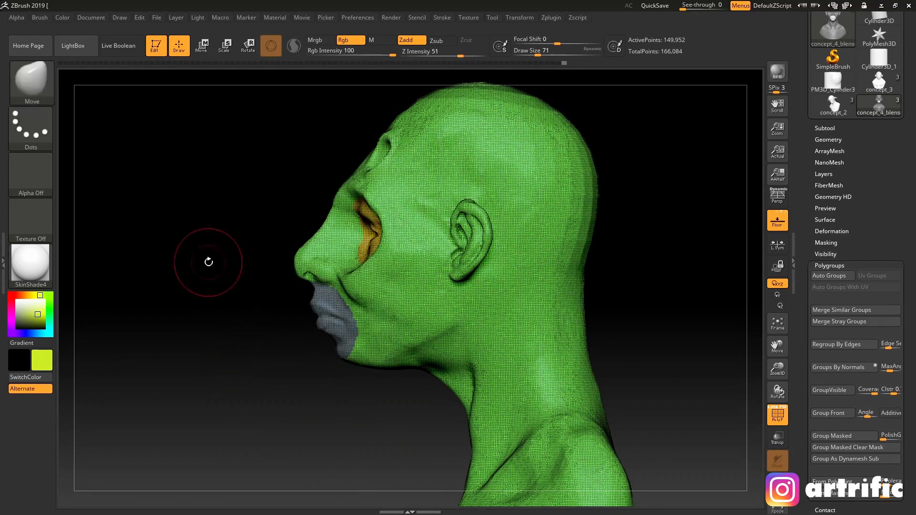
Step: Isolate the front of the face from the side, make it one polygroup with GroupVisible, and restore the full mesh
mouse_move(228, 101)
left_mouse_down("ctrl+shift")
mouse_move(352, 276)
mouse_move(393, 431)
left_mouse_up("ctrl+shift")
left_click_drag(285, 422, 371, 393)
mouse_move(501, 333)
left_mouse_down()
mouse_move(521, 327)
mouse_move(497, 320)
left_mouse_up()
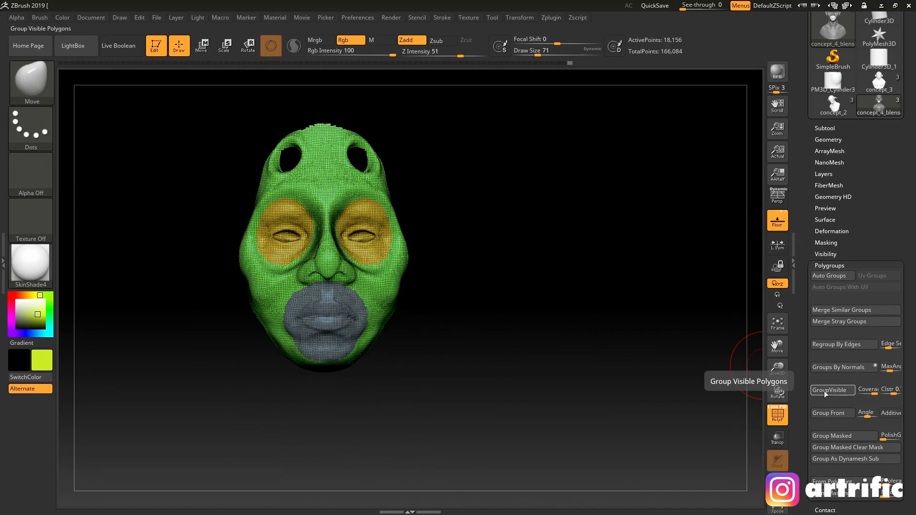
left_click(827, 390)
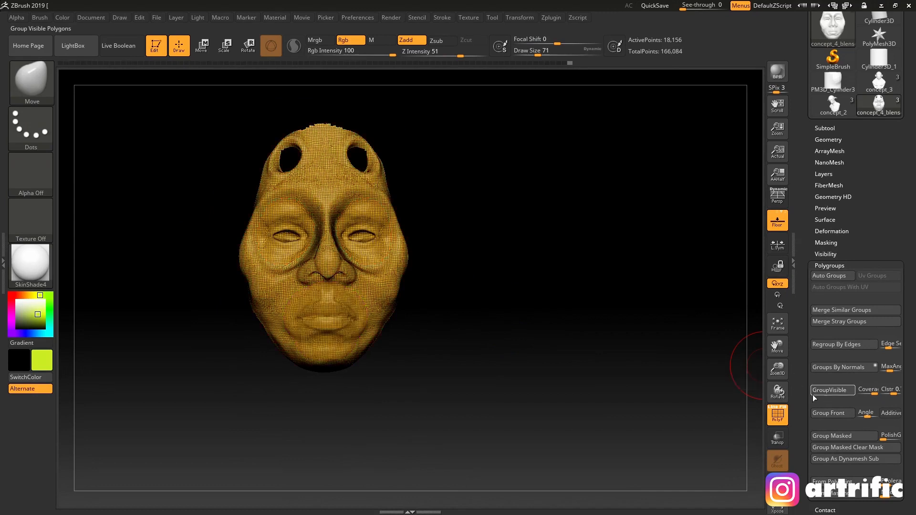
left_click_drag(423, 238, 477, 191, "shift")
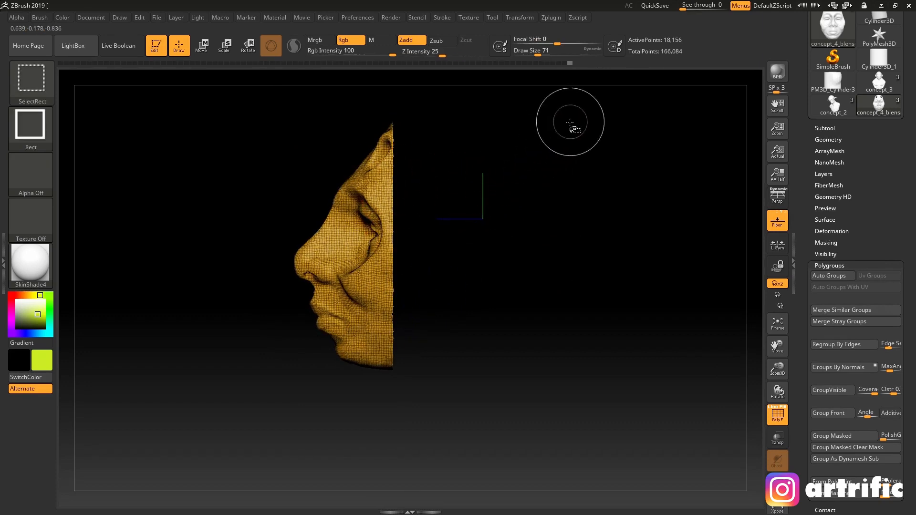
left_click(591, 139, "ctrl+shift")
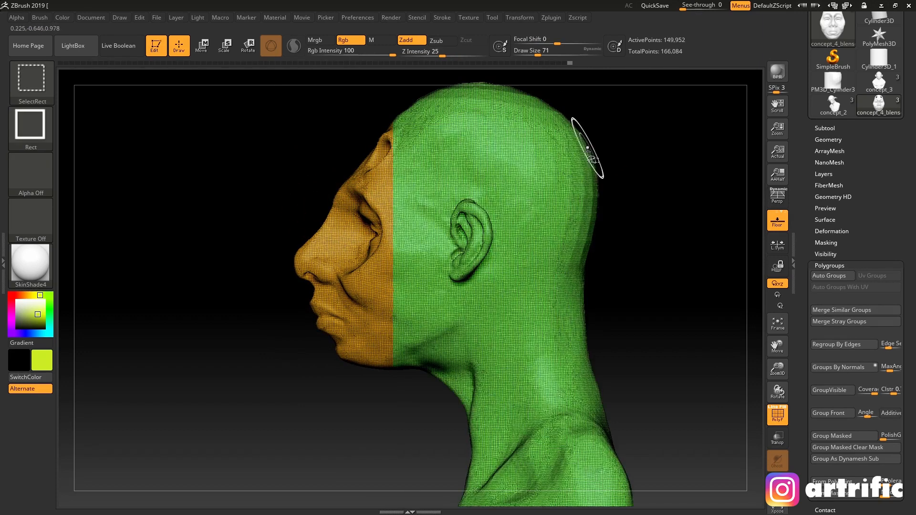
Step: Isolate the new face polygroup in front view by selecting it on the bust
left_click_drag(704, 313, 625, 282, "alt")
left_click_drag(625, 282, 692, 279)
left_click(329, 259, "ctrl+shift")
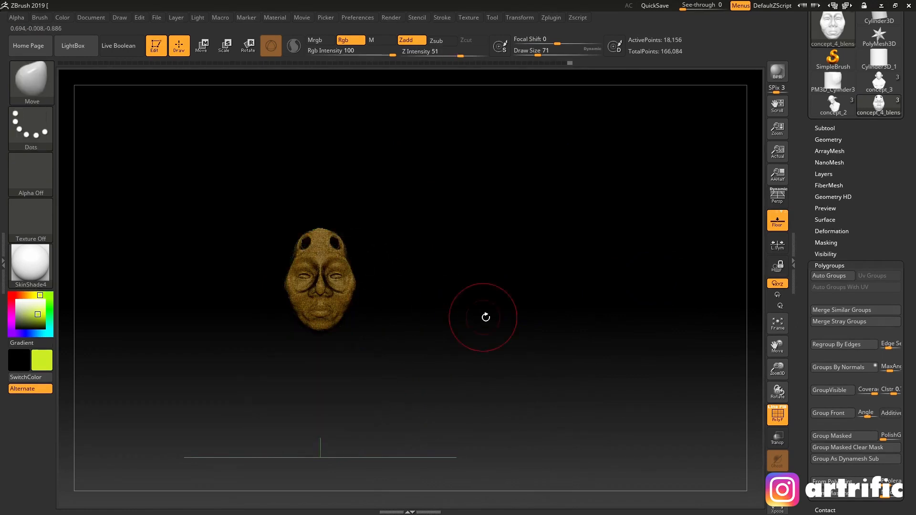
Step: Mask the areas around both eyes on the isolated face and turn them into a polygroup with Group Masked
left_click_drag(485, 317, 571, 273, "alt")
left_click_drag(522, 317, 591, 299, "alt")
left_click_drag(550, 315, 543, 269, "alt")
mouse_move(546, 275)
left_mouse_down("shift")
mouse_move(527, 286)
mouse_move(548, 272)
left_mouse_up("shift")
mouse_move(382, 268)
left_mouse_down("ctrl")
mouse_move(399, 264)
mouse_move(405, 311)
mouse_move(358, 304)
left_mouse_up("ctrl")
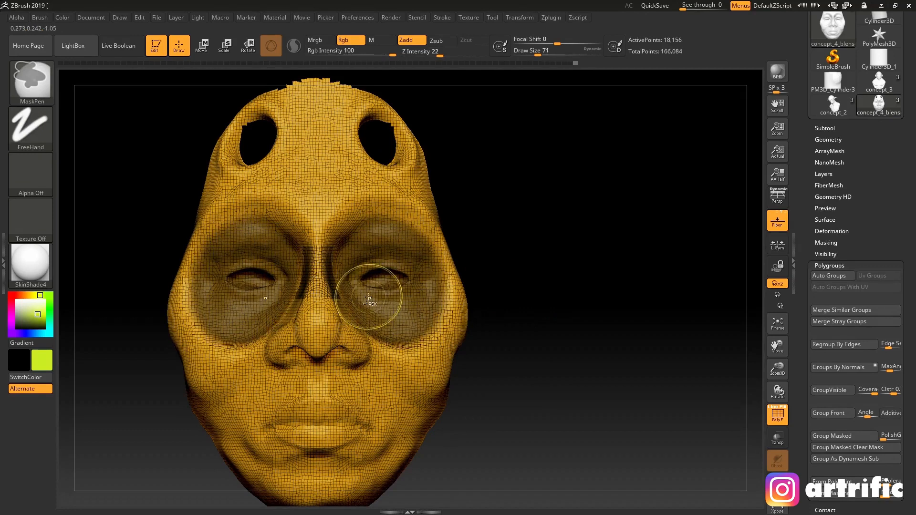
left_click(829, 436)
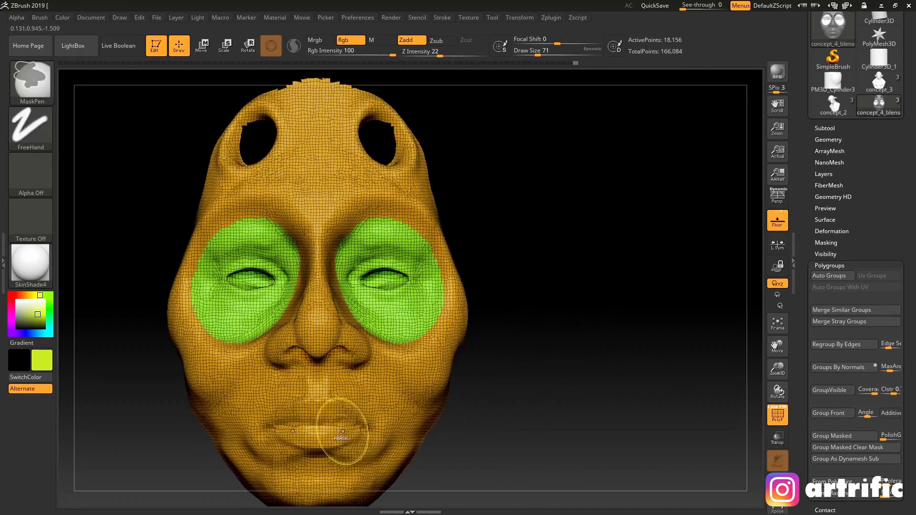
Step: Mask the area around the mouth on the isolated face, make it a polygroup with Group Masked, and clear the mask
mouse_move(340, 432)
left_mouse_down("ctrl")
mouse_move(372, 420)
mouse_move(334, 477)
mouse_move(267, 396)
mouse_move(381, 377)
left_mouse_up("ctrl")
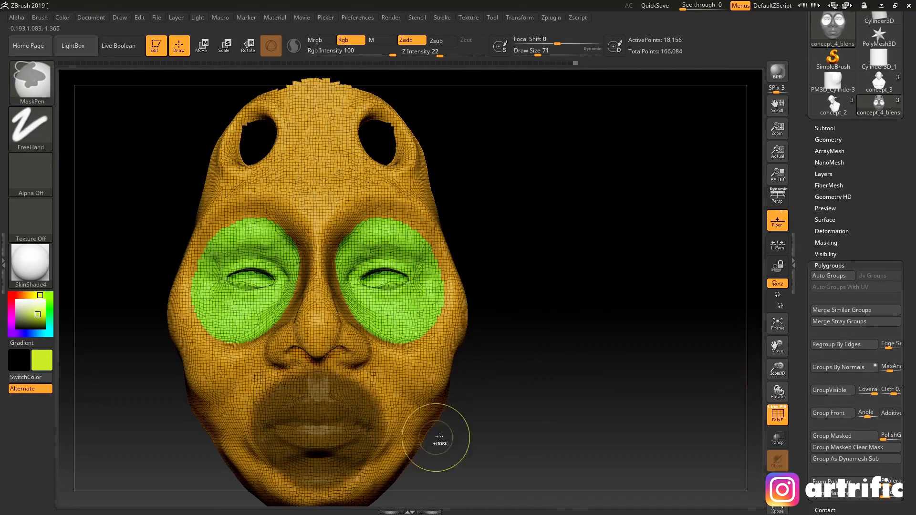
left_click(834, 437)
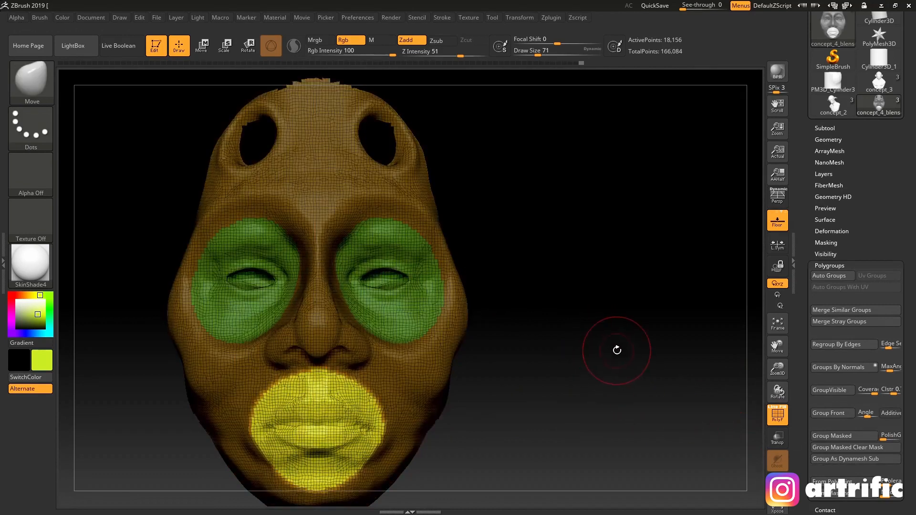
left_click(628, 342, "ctrl")
left_click_drag(615, 373, 550, 299, "alt")
left_click_drag(630, 354, 572, 356)
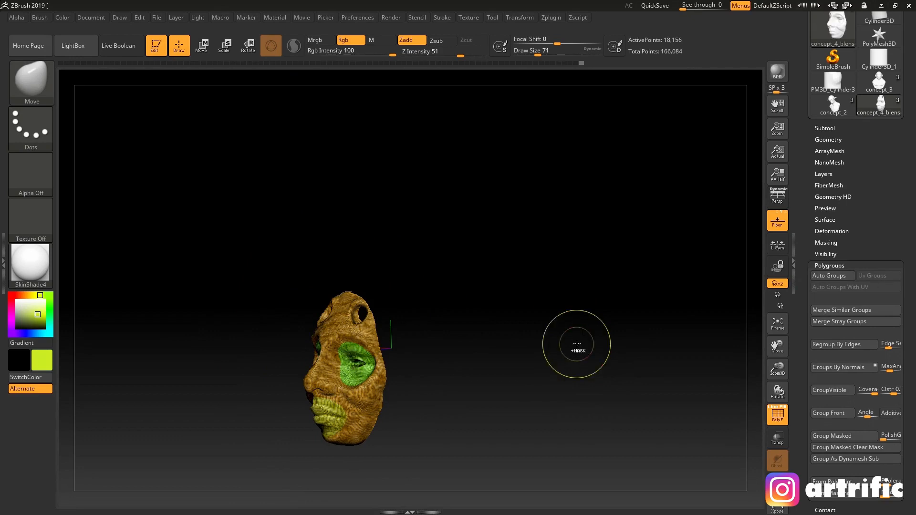
mouse_move(468, 286)
left_mouse_down()
mouse_move(474, 313)
mouse_move(515, 266)
mouse_move(499, 294)
mouse_move(589, 274)
left_mouse_up()
left_click_drag(541, 252, 620, 306, "alt")
left_click_drag(620, 305, 527, 289, "alt")
mouse_move(527, 288)
left_mouse_down()
mouse_move(581, 290)
mouse_move(527, 300)
left_mouse_up()
left_click_drag(526, 299, 581, 316, "shift")
left_click_drag(539, 334, 546, 215, "alt")
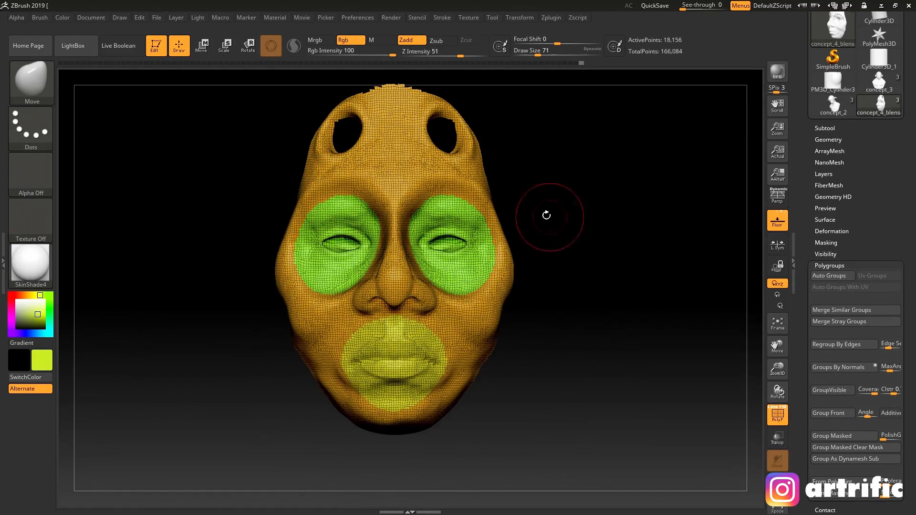
Step: Hide the polyframe and build up the skin beneath both eyes with the ClayTubes brush
left_click(777, 418)
left_click_drag(646, 364, 625, 256, "alt")
key("s")
left_click_drag(453, 204, 447, 206)
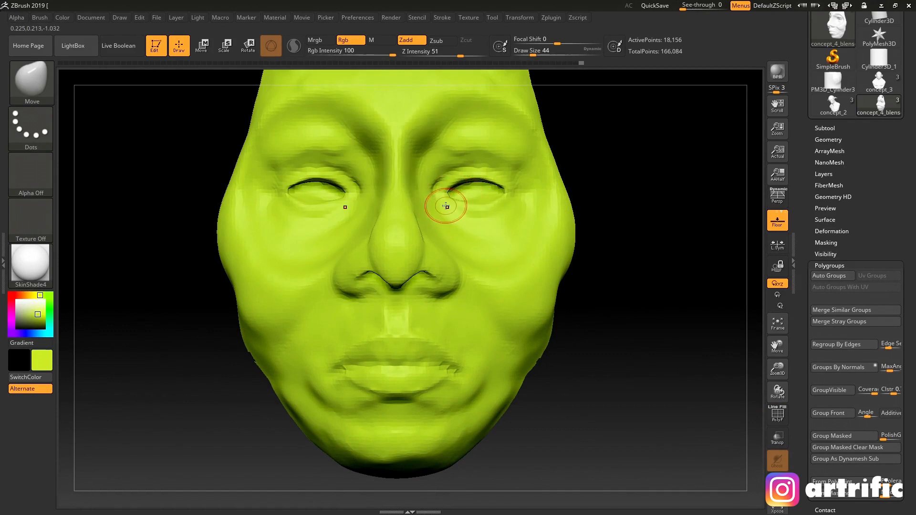
left_click(39, 92)
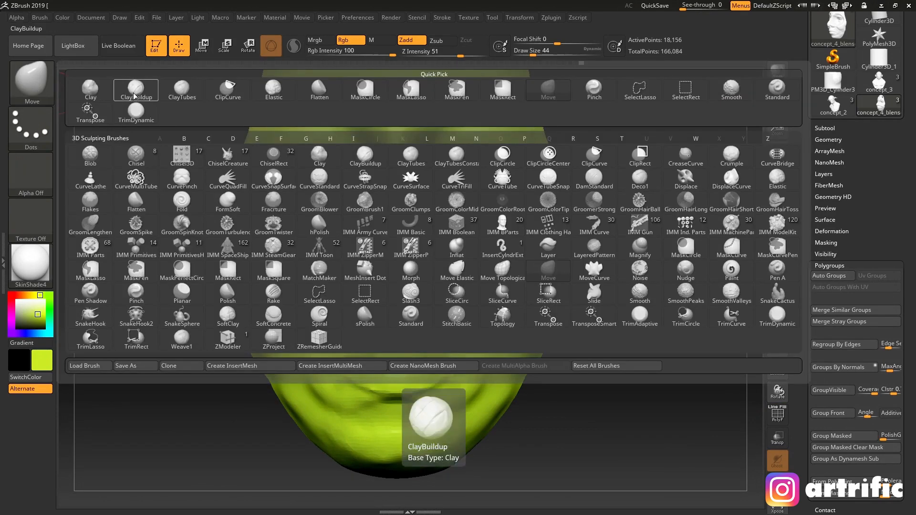
left_click(177, 95)
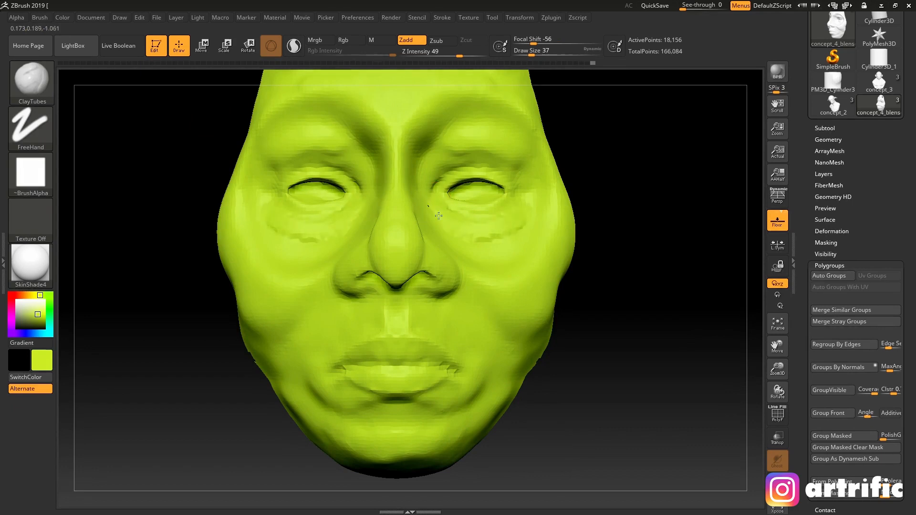
left_click_drag(493, 227, 498, 225)
left_click_drag(647, 223, 516, 267)
left_click_drag(239, 402, 229, 453, "alt")
mouse_move(176, 386)
left_mouse_down()
mouse_move(205, 396)
mouse_move(222, 375)
mouse_move(244, 384)
mouse_move(383, 341)
left_mouse_up()
left_click_drag(637, 296, 620, 291)
Step: Reshape the bridge of the nose with the Move brush
left_click(36, 91)
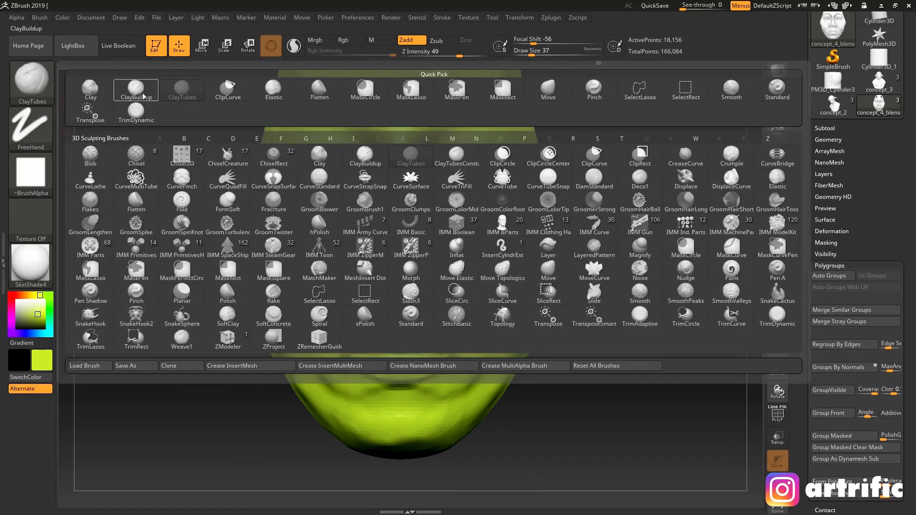
left_click(547, 90)
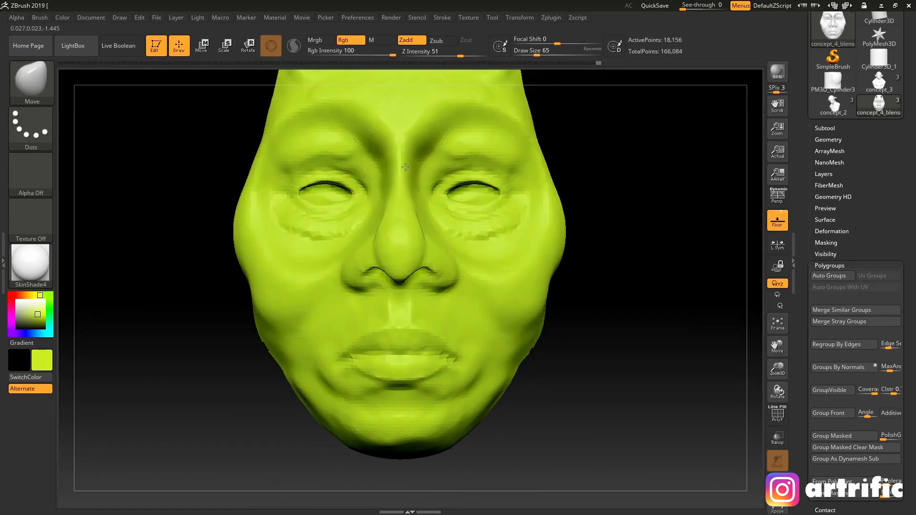
left_click_drag(403, 146, 418, 195)
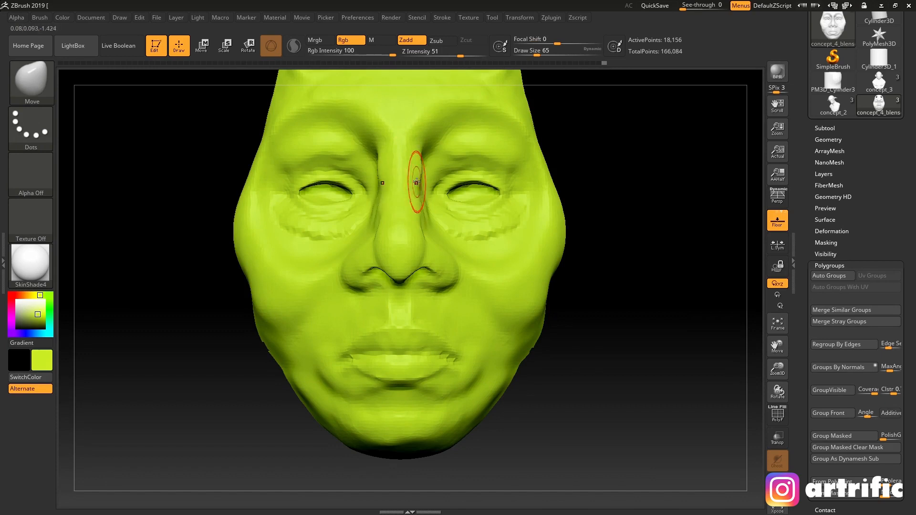
key("shift")
left_click_drag(669, 288, 588, 249, "alt")
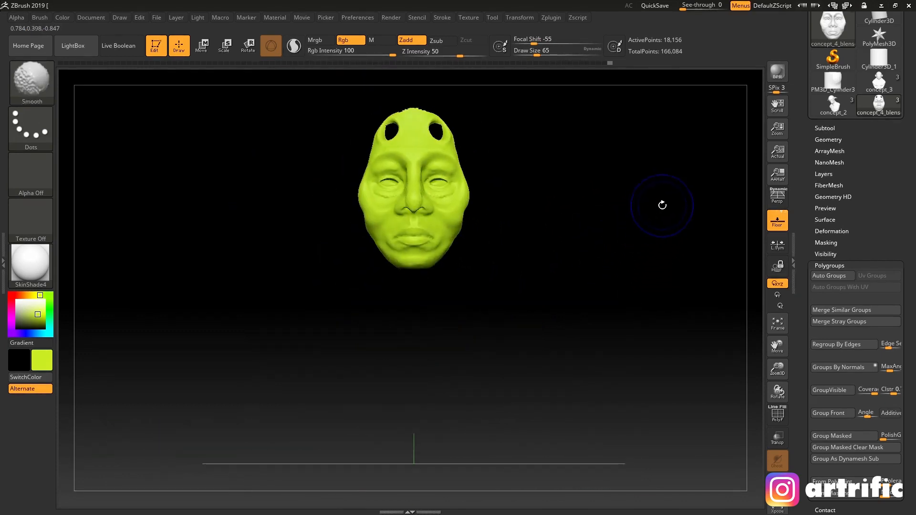
Step: Restore the hidden parts of the bust, hide the face to view the remaining mesh, and show the full bust again
key("ctrl+shift")
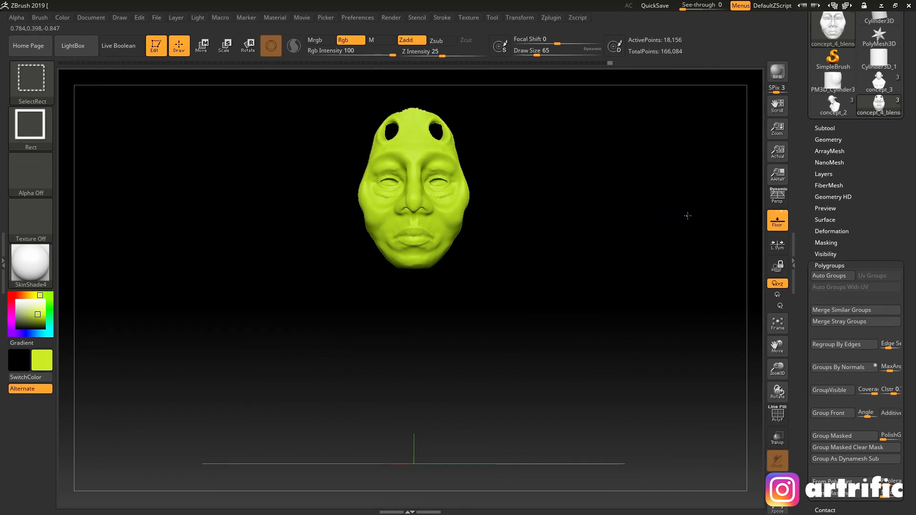
left_click(688, 216, "ctrl+shift")
mouse_move(680, 265)
left_mouse_down()
mouse_move(648, 260)
mouse_move(689, 249)
mouse_move(753, 253)
mouse_move(643, 253)
mouse_move(686, 267)
mouse_move(597, 299)
mouse_move(597, 288)
mouse_move(669, 272)
mouse_move(688, 304)
left_mouse_up()
left_click(512, 362, "ctrl+shift")
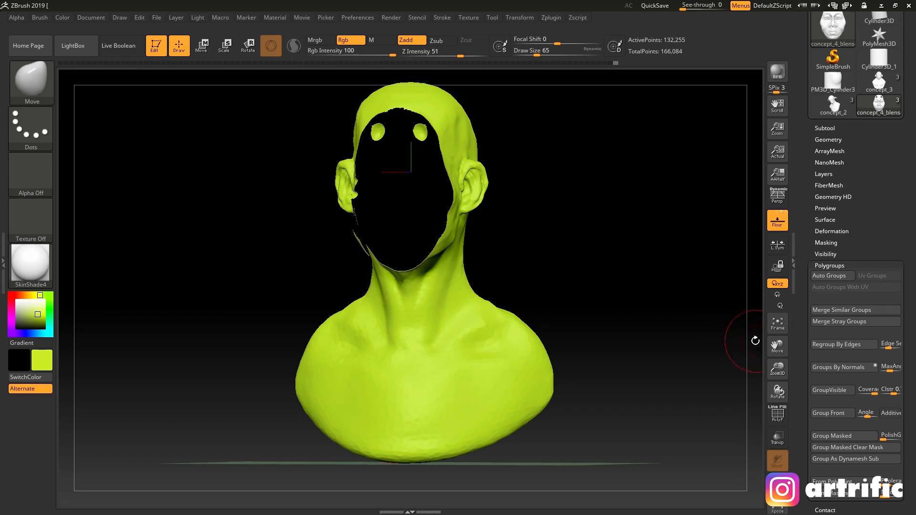
left_click(593, 245, "ctrl+shift")
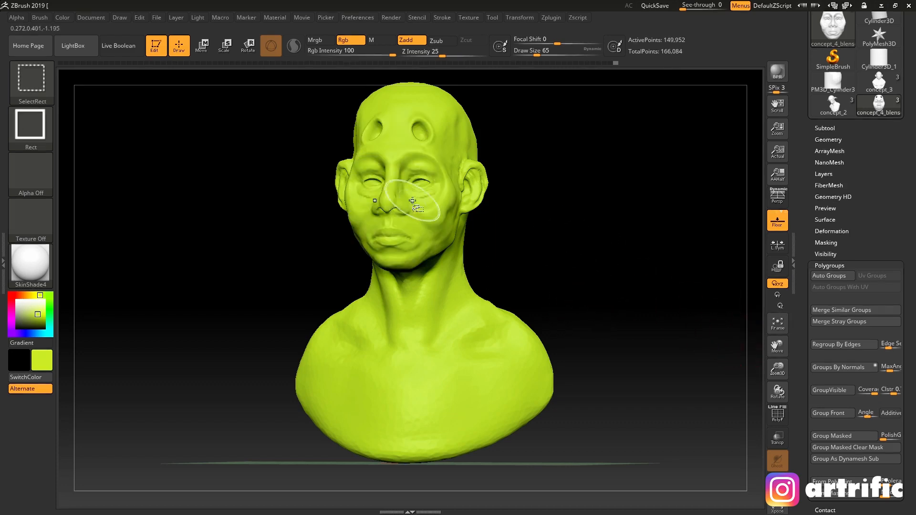
Step: Isolate the face polygroup surrounding the eyes and mouth, invert the visibility, and restore the full bust with the polyframe shown
left_click(393, 171, "ctrl+shift")
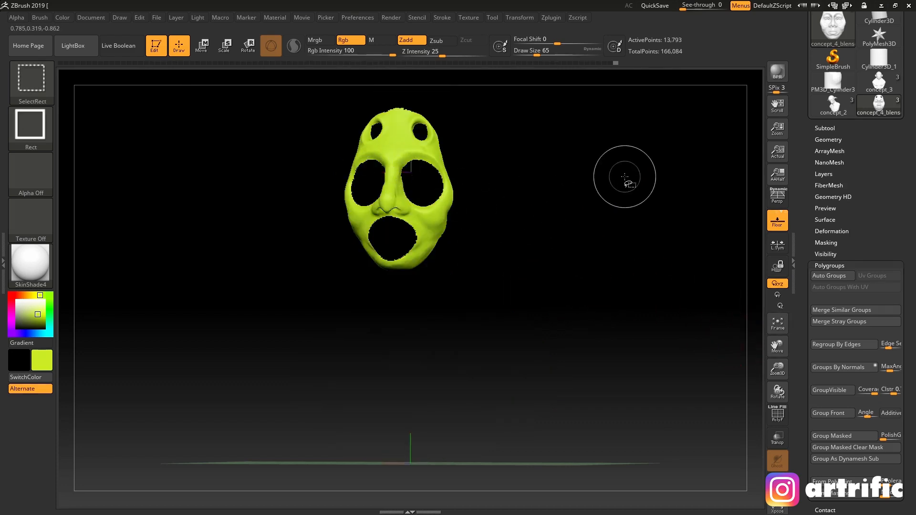
left_click_drag(635, 165, 637, 230, "ctrl+shift")
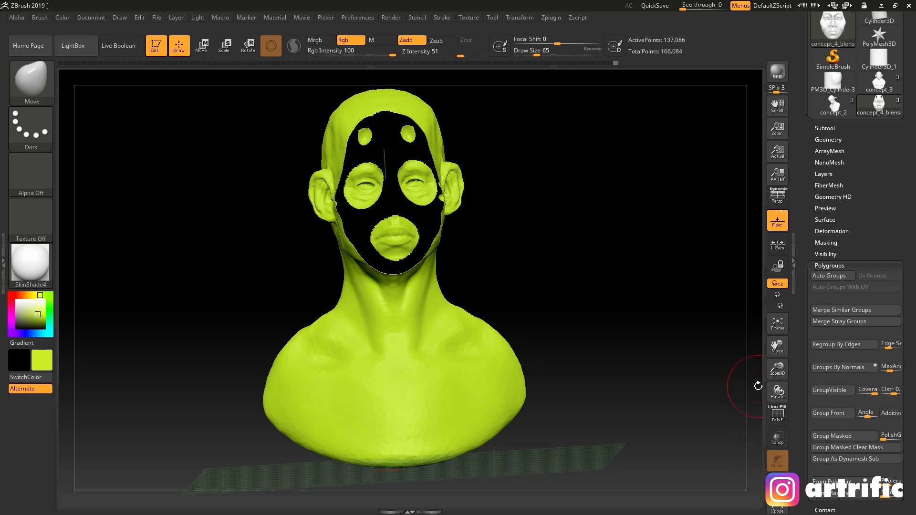
left_click(777, 414)
left_click_drag(653, 295, 609, 299)
left_click_drag(635, 250, 618, 292, "ctrl+shift")
left_click(625, 293, "ctrl+shift")
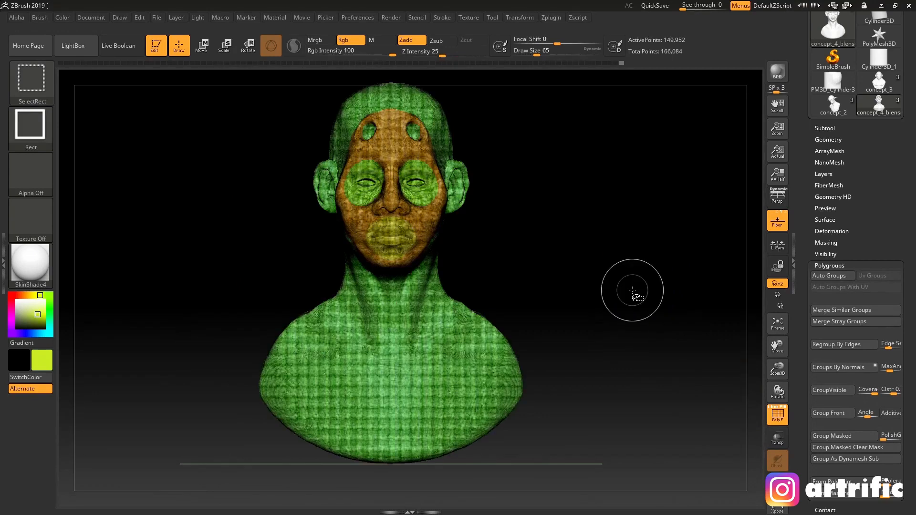
Step: Hide the polyframe, isolate the polygroup around both eyes, and bring back the full mesh
left_click(775, 424)
mouse_move(584, 247)
left_mouse_down("alt")
mouse_move(630, 244)
mouse_move(627, 279)
left_mouse_up("alt")
left_click(423, 260, "ctrl+shift")
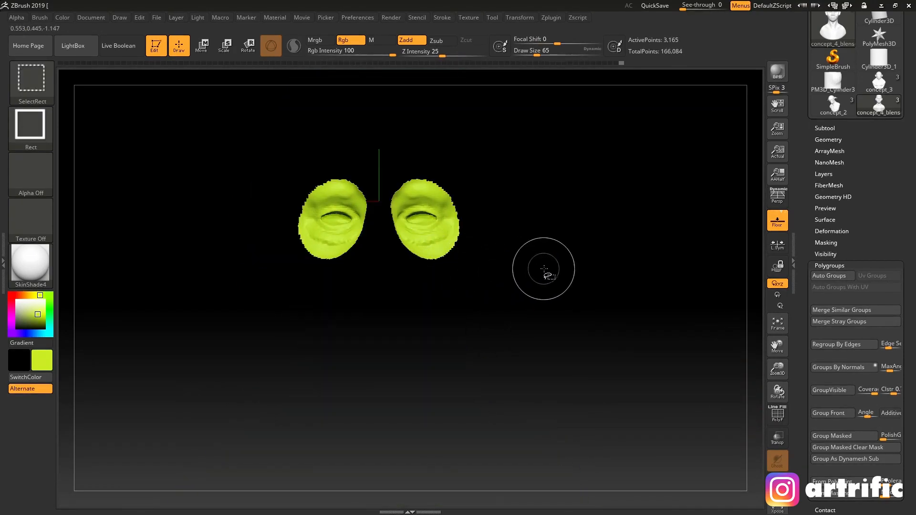
mouse_move(542, 270)
left_mouse_down()
mouse_move(528, 271)
mouse_move(528, 282)
left_mouse_up()
left_click(554, 275, "ctrl+shift")
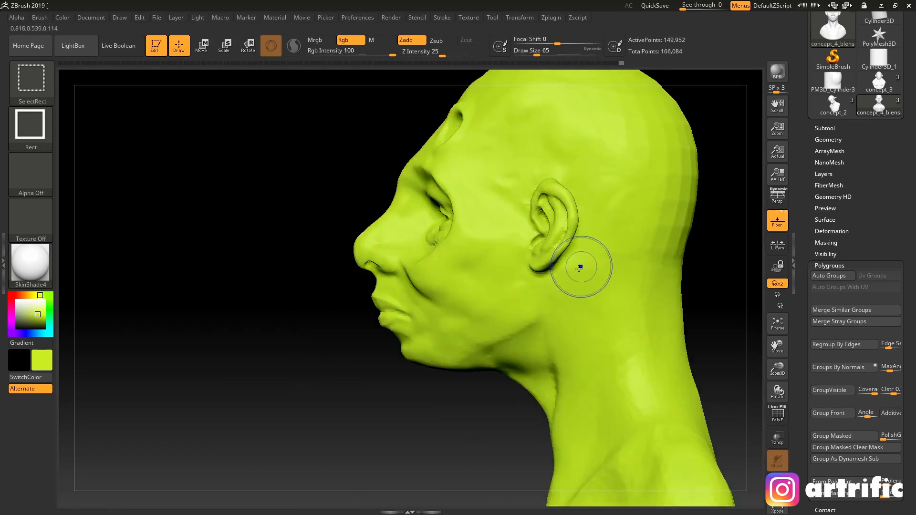
Step: Collapse the Polygroups settings, isolate the eye polygroup once more from the front, and unhide the rest of the bust
left_click_drag(403, 409, 460, 417)
left_click_drag(397, 411, 431, 434, "shift")
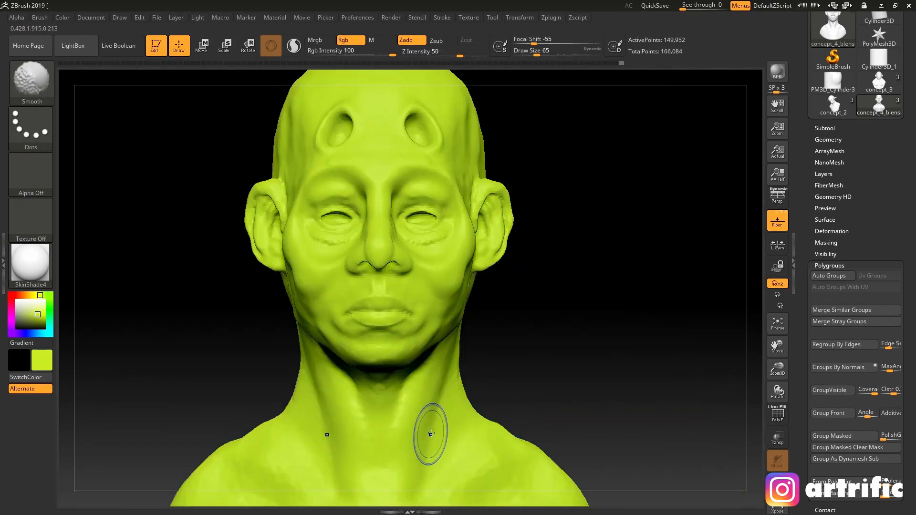
mouse_move(591, 293)
left_mouse_down("alt")
mouse_move(543, 262)
mouse_move(553, 270)
mouse_move(595, 257)
left_mouse_up("alt")
left_click(833, 264)
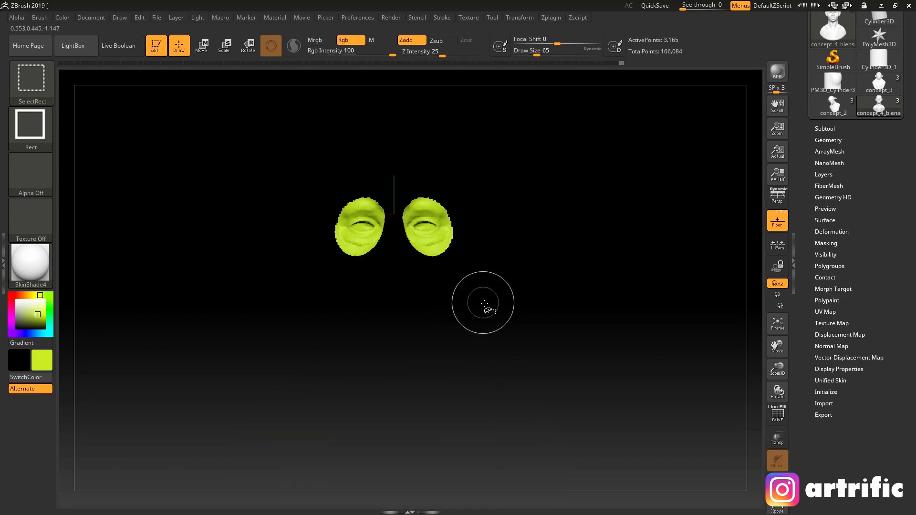
left_click(425, 228, "ctrl+shift")
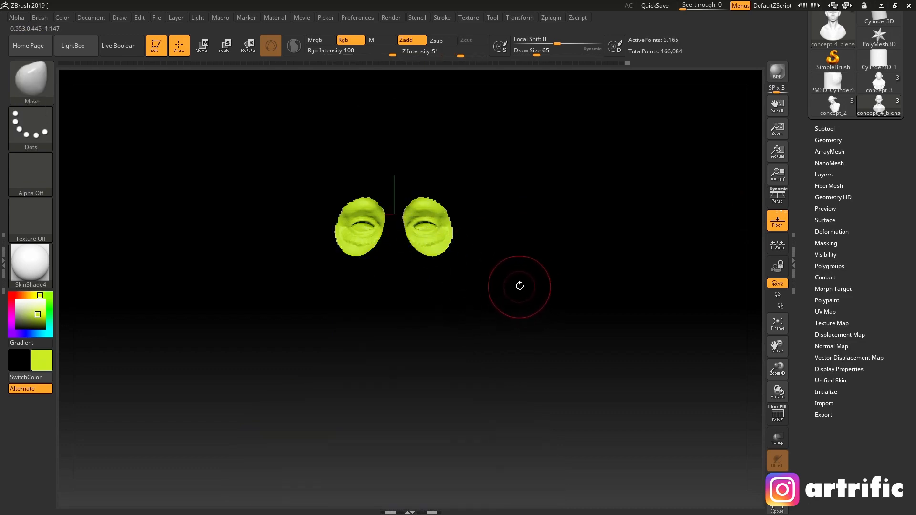
mouse_move(520, 271)
left_mouse_down()
mouse_move(521, 281)
mouse_move(570, 259)
mouse_move(606, 224)
mouse_move(618, 190)
mouse_move(614, 160)
mouse_move(572, 196)
left_mouse_up()
left_click(583, 249, "ctrl+shift")
Step: Mask a round patch on each shoulder, convert the patches with Group Masked, and clear the mask
mouse_move(527, 353)
left_mouse_down("ctrl")
mouse_move(520, 355)
mouse_move(534, 363)
mouse_move(544, 348)
mouse_move(554, 366)
left_mouse_up("ctrl")
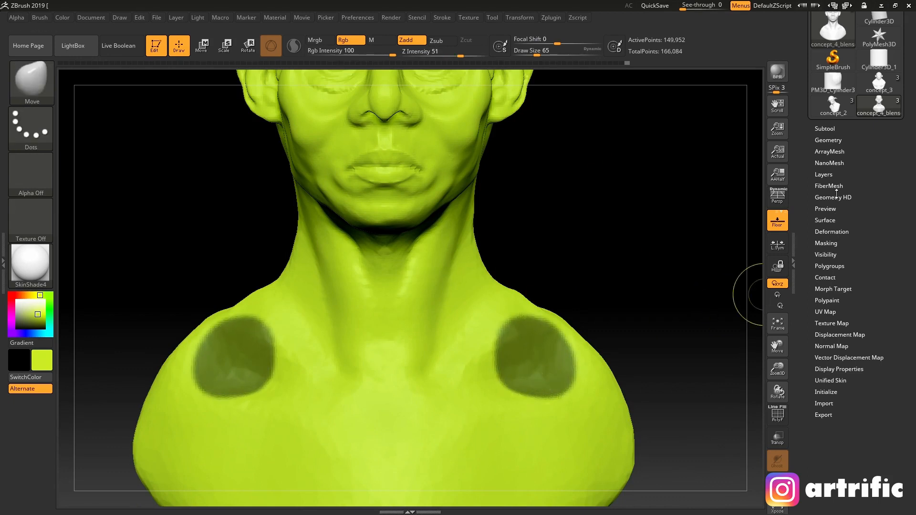
left_click(829, 265)
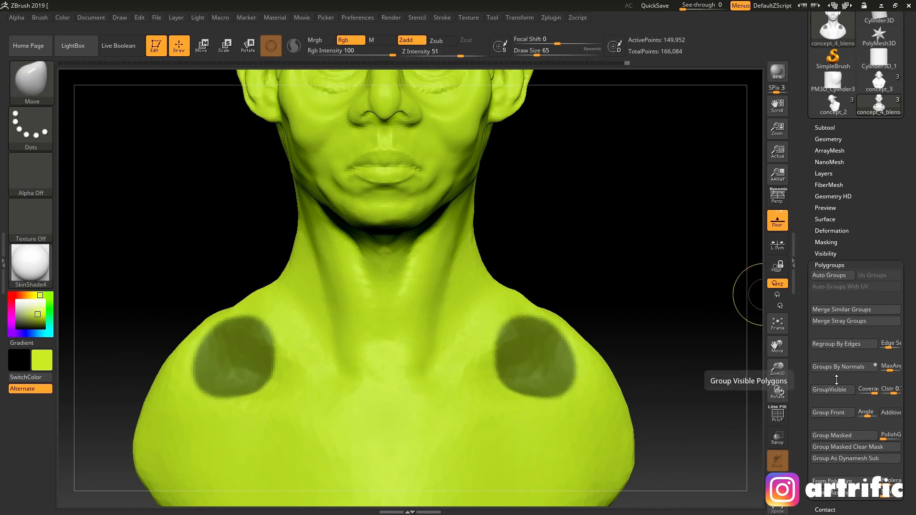
left_click(824, 434)
left_click_drag(665, 288, 679, 327, "ctrl")
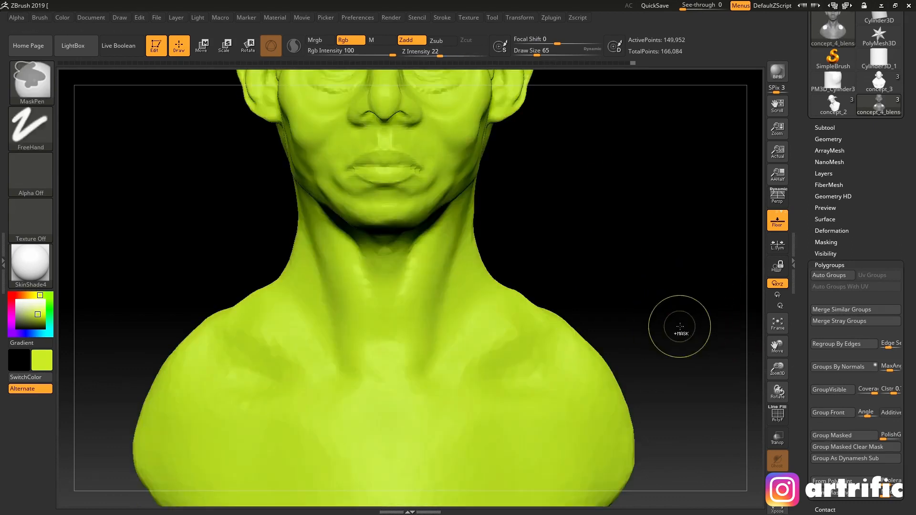
Step: Display the polyframe on the framed bust and undo the recent shoulder masking and grouping operations
left_click(774, 324)
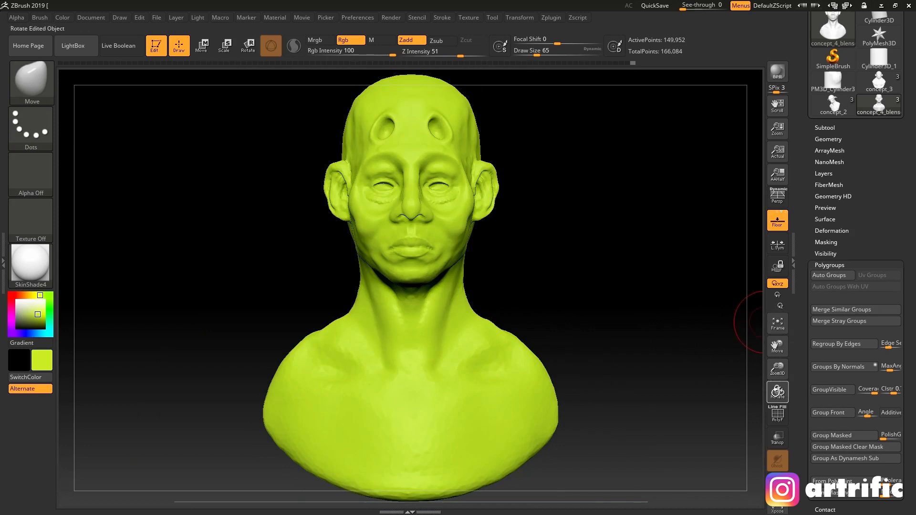
left_click(772, 413)
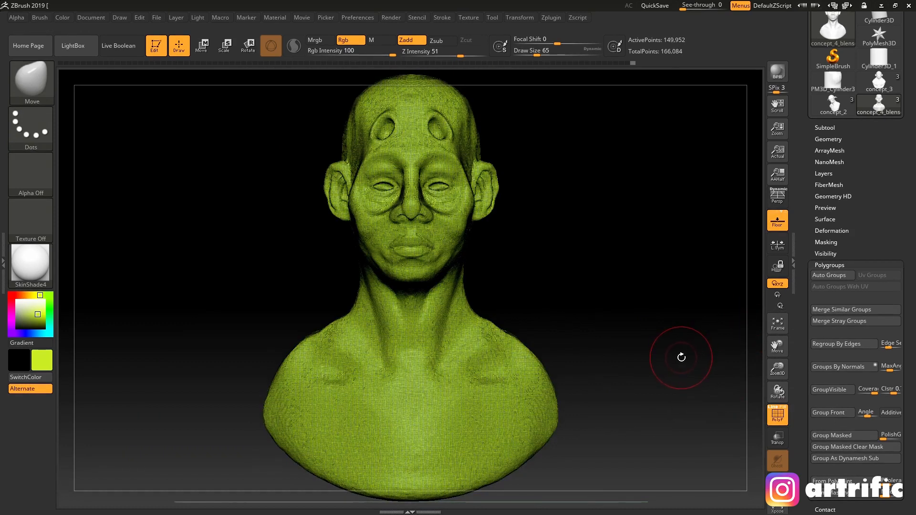
key("ctrl+z")
key("ctrl+z")
key("ctrl+z")
key("ctrl+z")
key("ctrl+z")
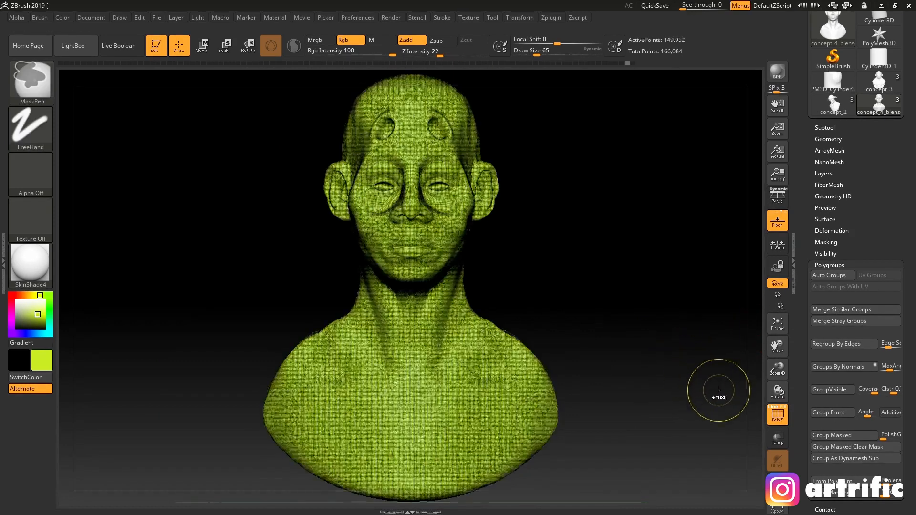
key("ctrl+z")
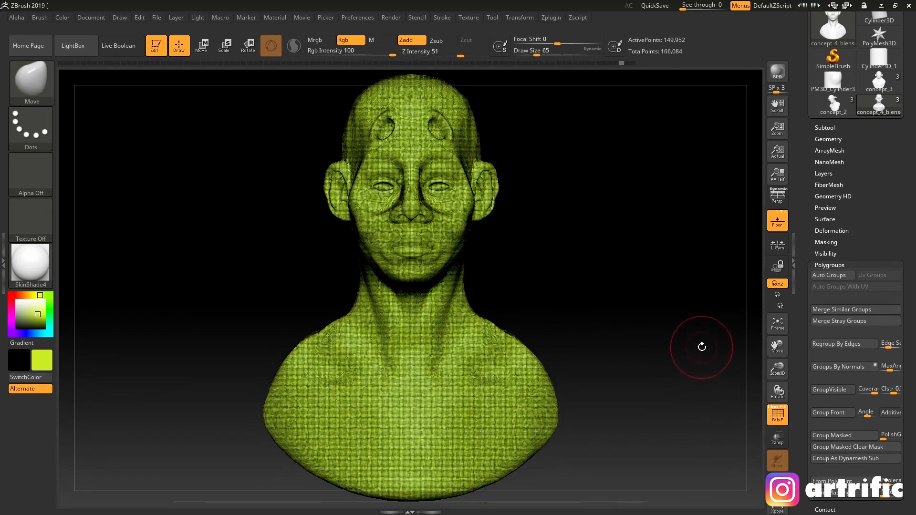
key("ctrl+shift+z")
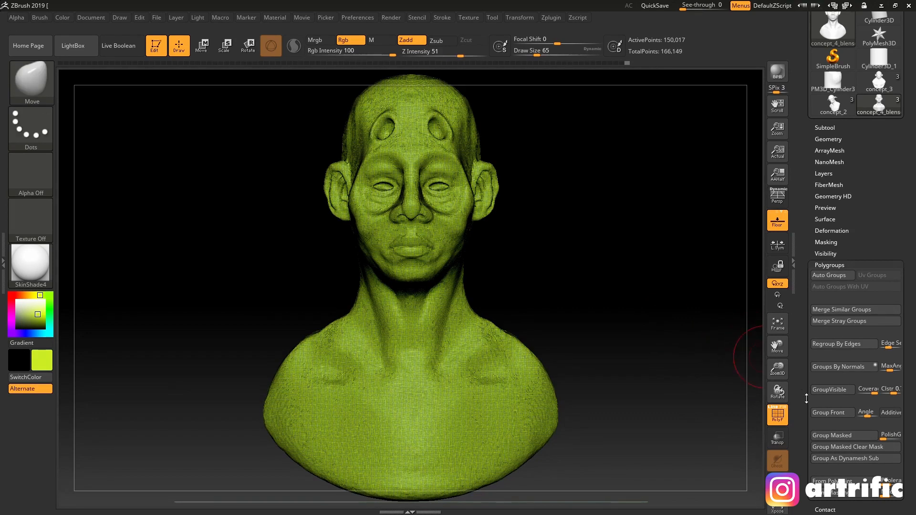
Step: Make the whole bust one polygroup with GroupVisible and turn a masked round patch on each side of the upper chest into another with Group Masked
left_click(830, 390)
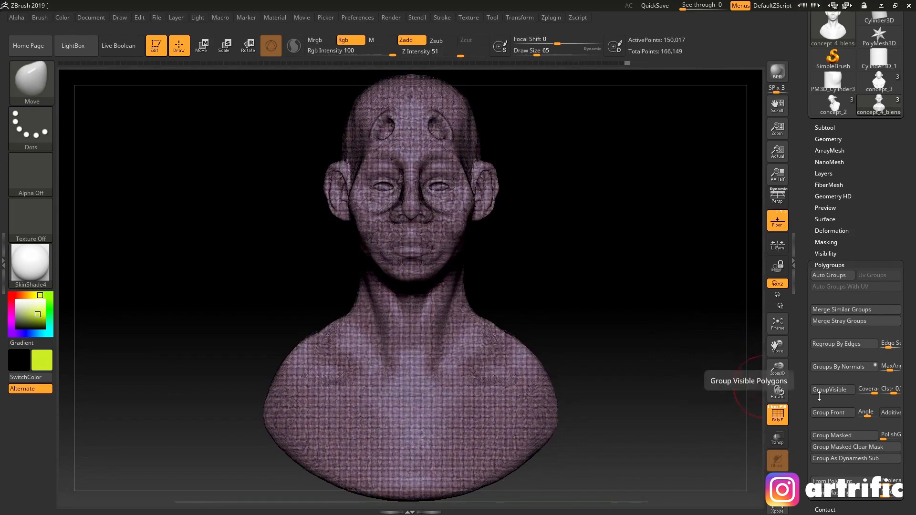
left_click_drag(491, 358, 484, 381, "ctrl")
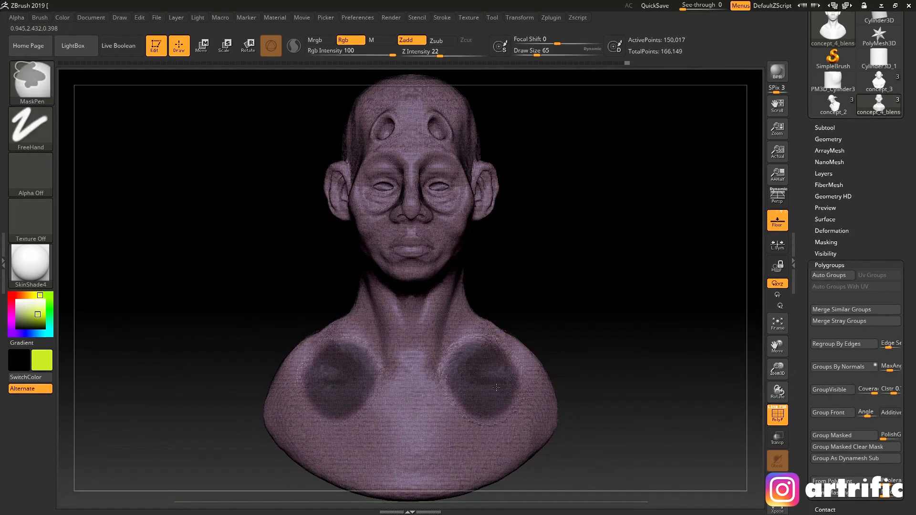
left_click(840, 436)
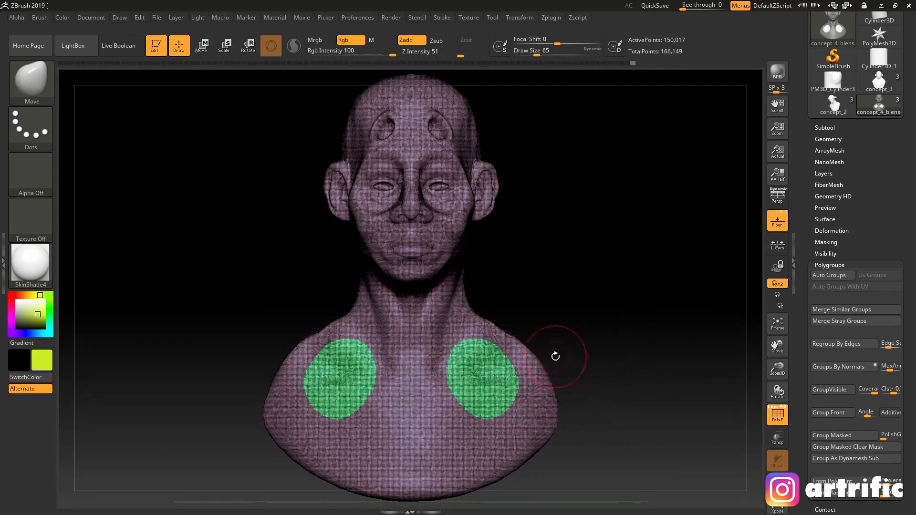
left_click_drag(556, 356, 587, 331)
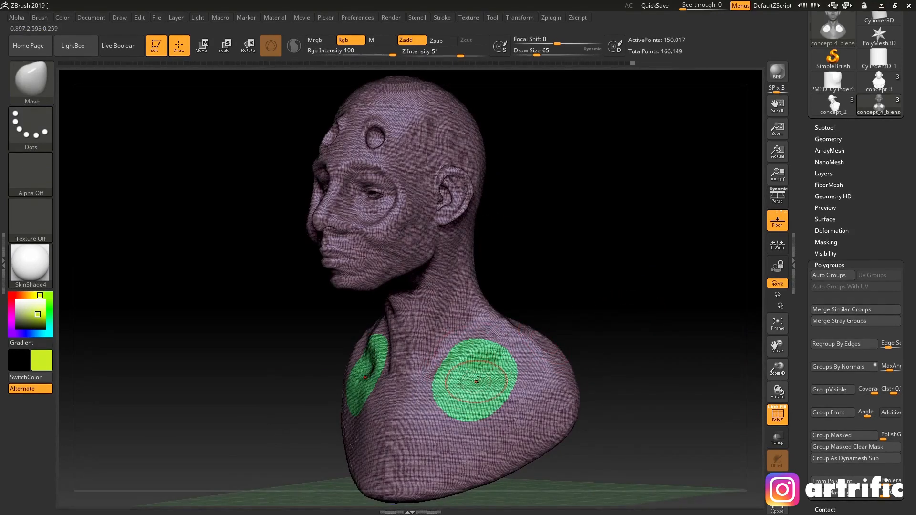
left_click_drag(610, 302, 504, 347)
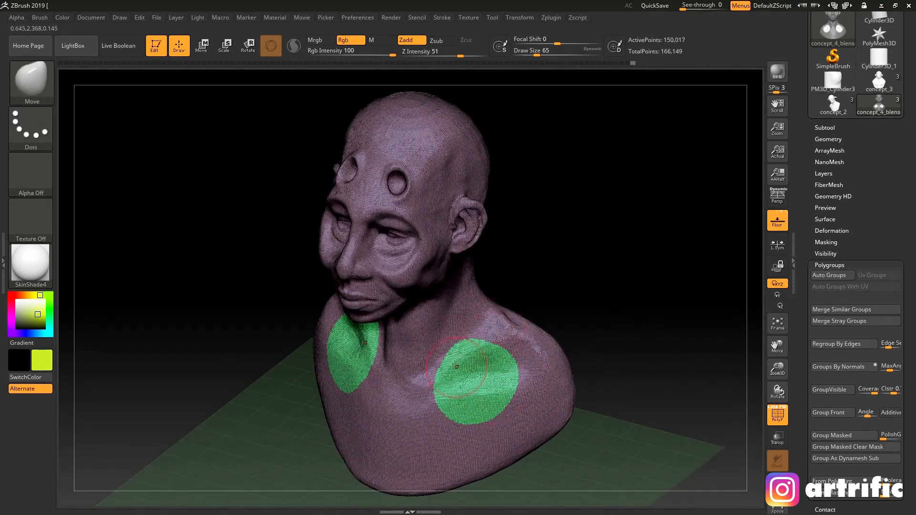
left_click_drag(583, 322, 616, 304)
mouse_move(651, 332)
left_mouse_down("alt")
mouse_move(671, 337)
mouse_move(673, 287)
left_mouse_up("alt")
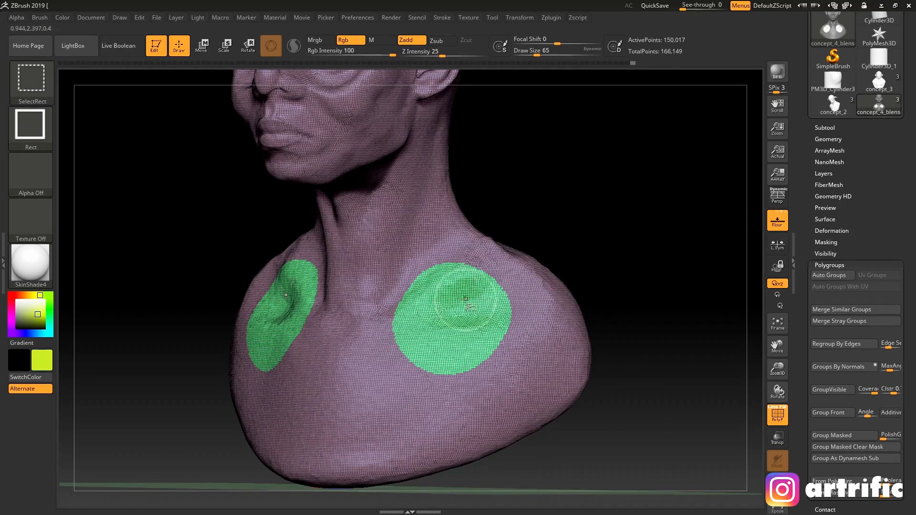
left_click(492, 297, "ctrl+shift")
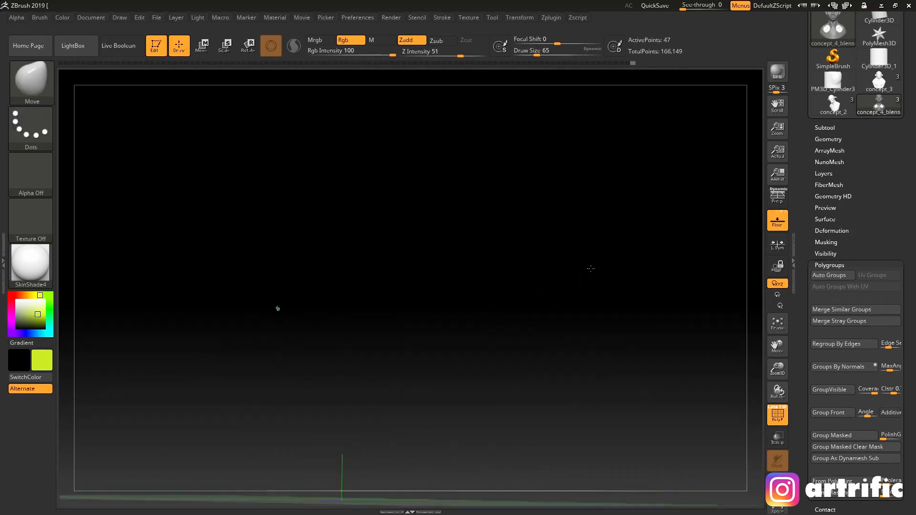
left_click(597, 252, "ctrl+shift")
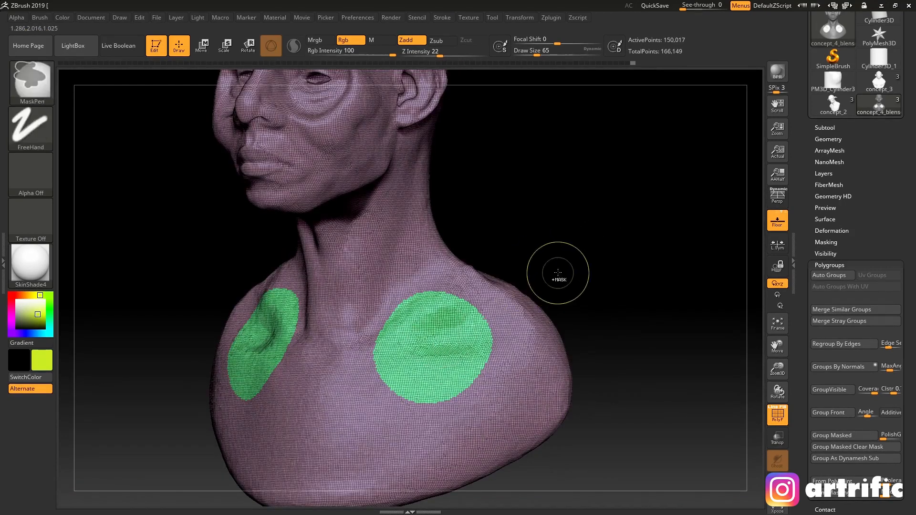
Step: Isolate the green polygroup of the two chest patches, and invert the visibility to hide the patches and show the rest of the bust
left_click(445, 340, "ctrl+shift")
left_click_drag(559, 270, 600, 274, "shift")
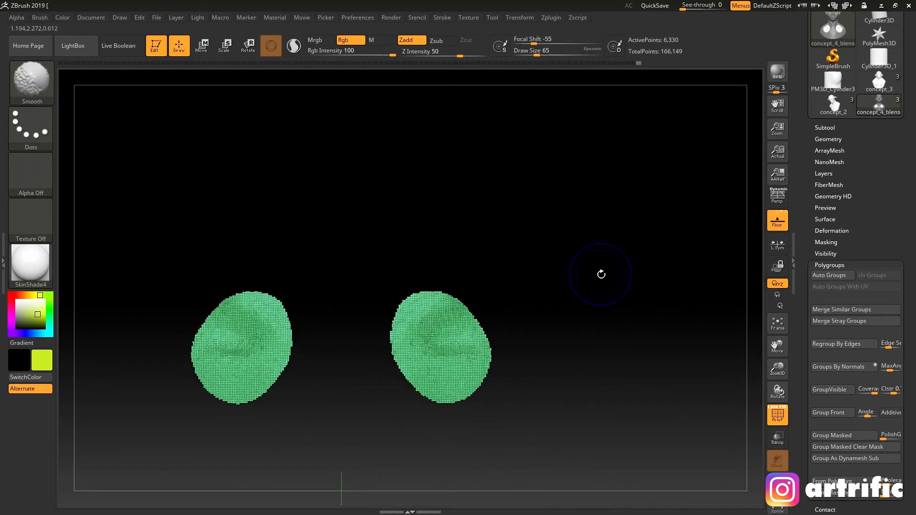
left_click_drag(560, 251, 519, 219)
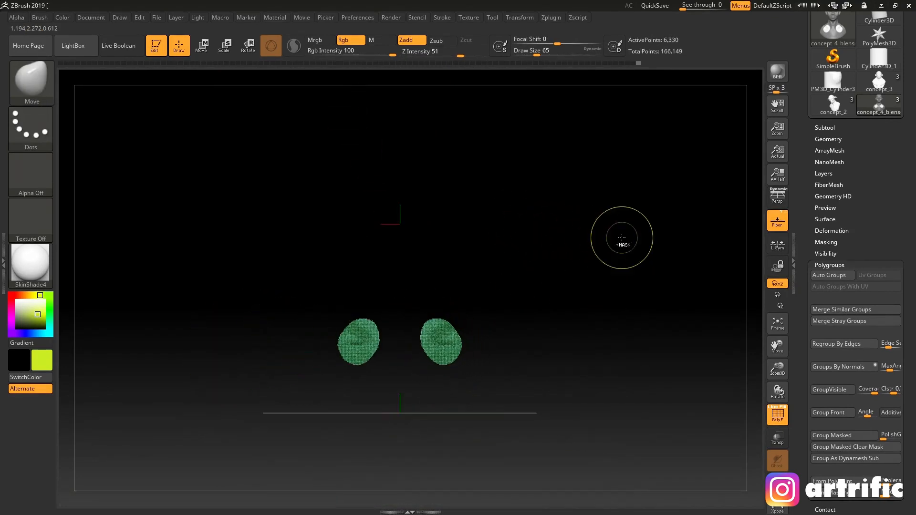
left_click_drag(626, 224, 584, 333, "ctrl")
left_click(575, 348, "ctrl+shift")
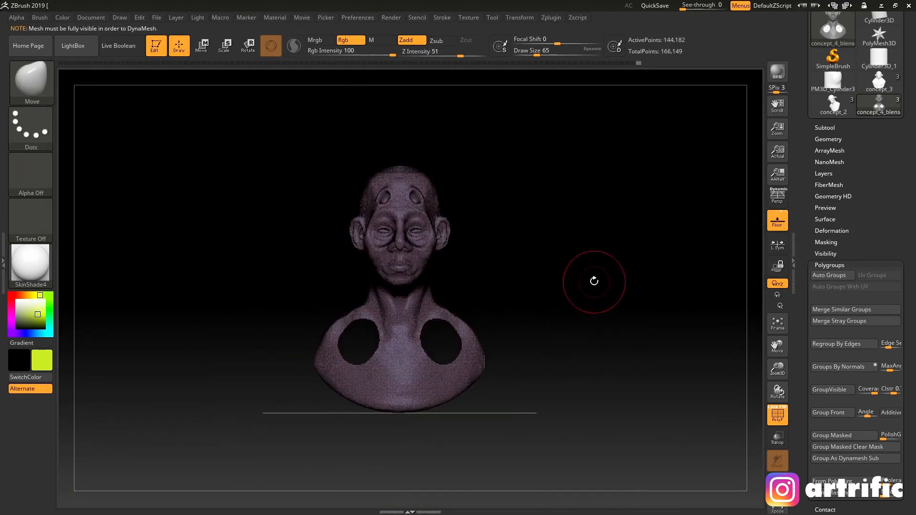
left_click(408, 216, "ctrl+shift")
left_click_drag(578, 290, 607, 246, "alt")
left_click_drag(607, 246, 621, 265, "alt")
Step: Delete the hidden chest patches from the mesh with Del Hidden from the Modify Topology geometry tools
left_click(828, 264)
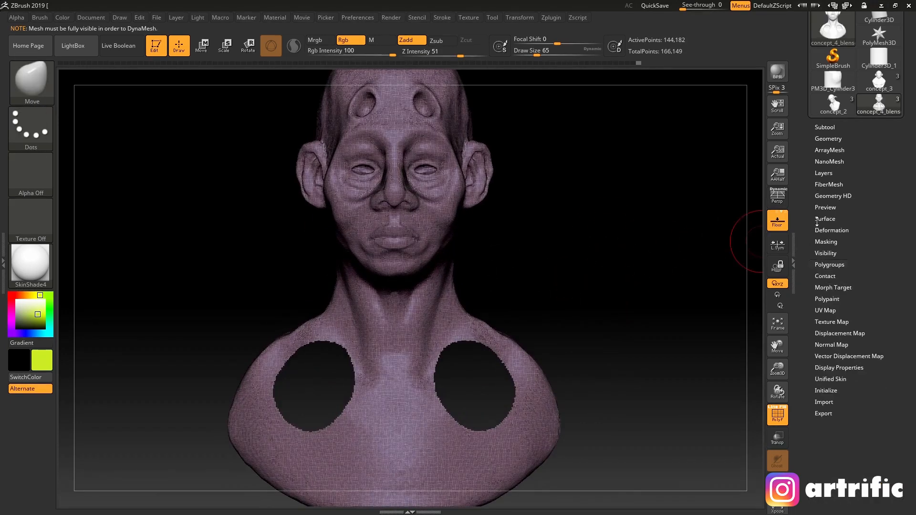
left_click(821, 137)
left_click_drag(803, 105, 803, 222)
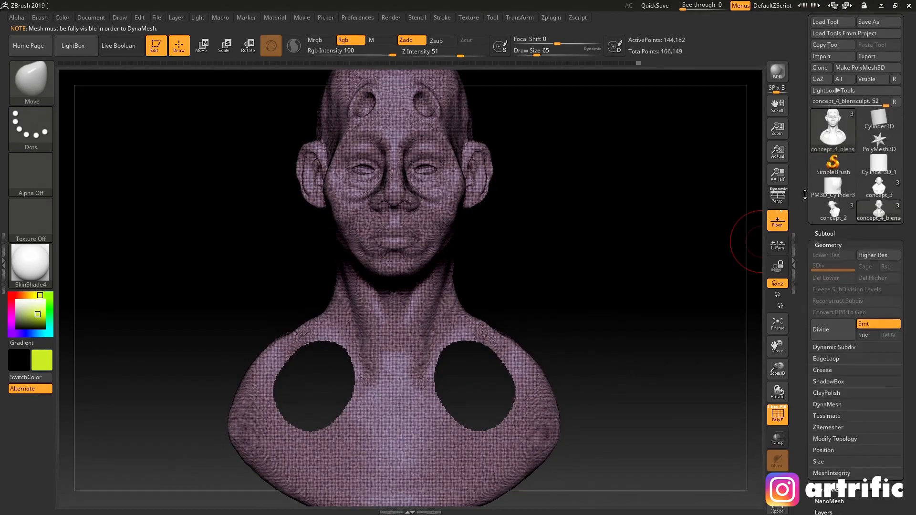
scroll(821, 210, "down", 4)
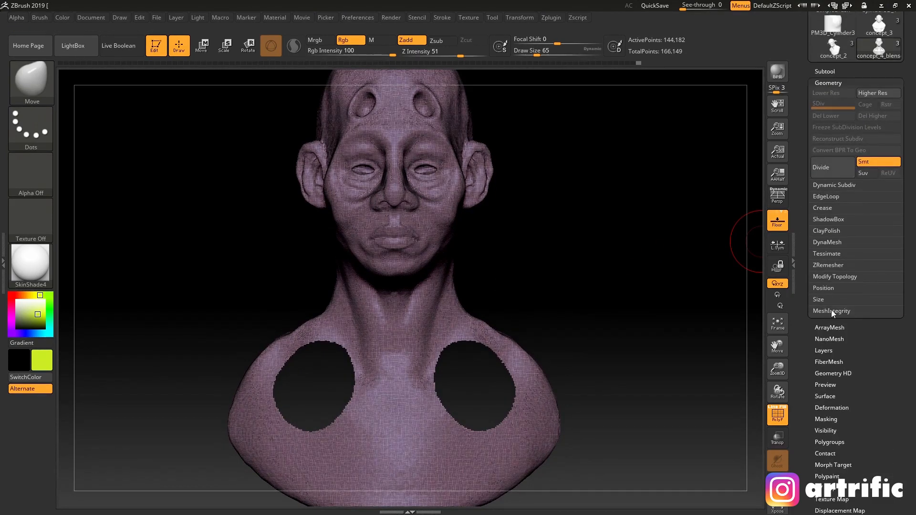
left_click(835, 276)
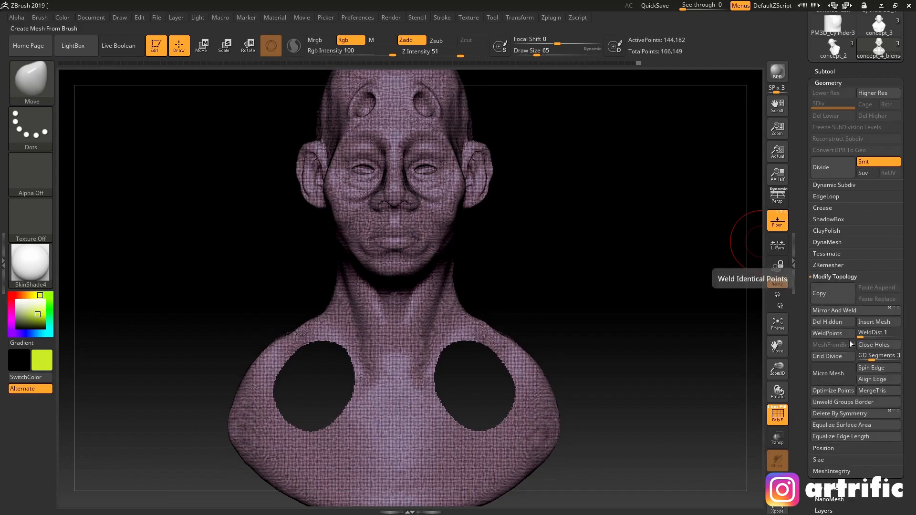
left_click(832, 322)
Step: Invert the mesh visibility repeatedly to check whether any hidden geometry remains on the bust
key("ctrl+shift")
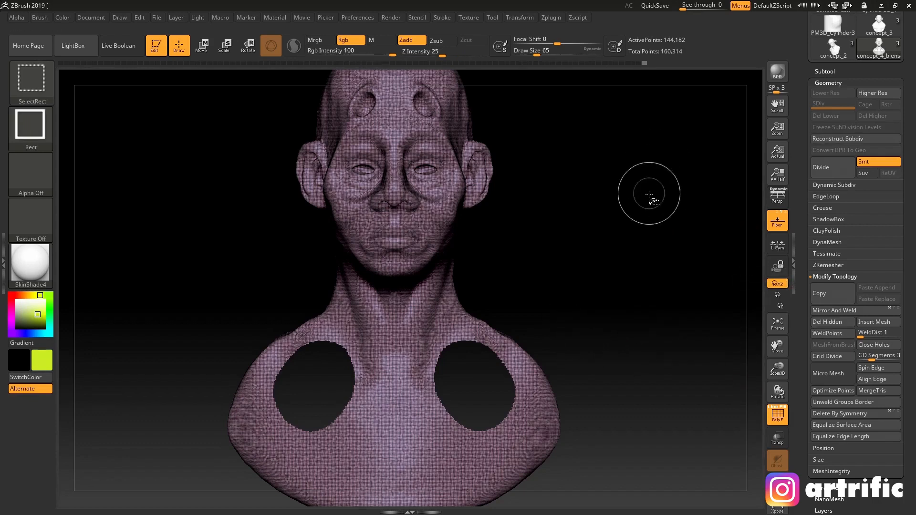
left_click_drag(658, 182, 577, 344, "ctrl+shift")
left_click_drag(650, 191, 624, 260, "ctrl+shift")
left_click_drag(660, 218, 604, 329, "ctrl+shift")
left_click_drag(661, 184, 616, 315, "ctrl+shift")
left_click_drag(660, 185, 604, 345, "ctrl+shift")
mouse_move(636, 305)
left_mouse_down("alt")
mouse_move(587, 244)
mouse_move(646, 266)
mouse_move(605, 255)
mouse_move(722, 240)
left_mouse_up("alt")
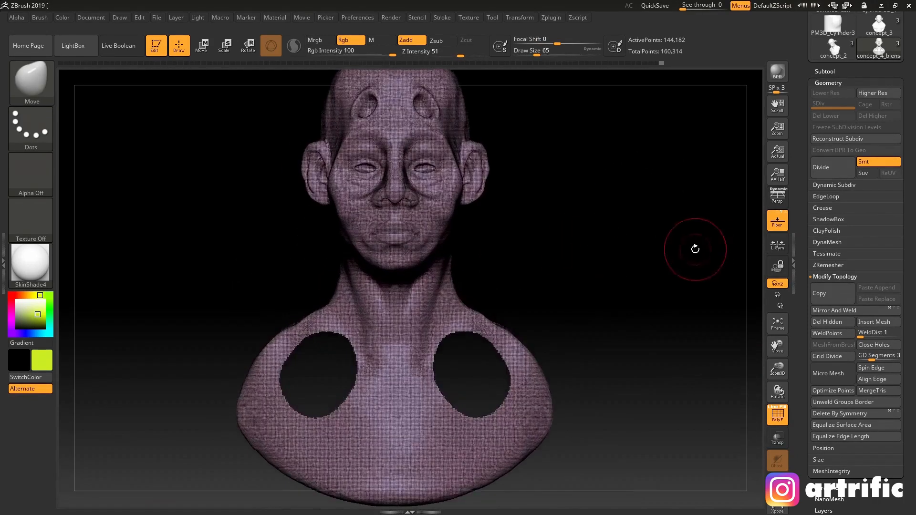
Step: Turn off the polyframe display and view the bust with its two chest openings from the front
key("shift+f")
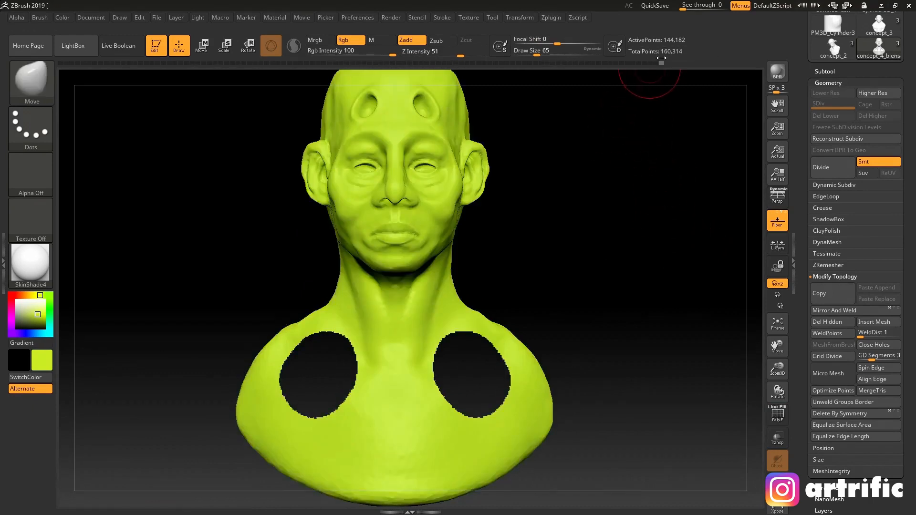
mouse_move(654, 62)
left_mouse_down()
mouse_move(628, 64)
mouse_move(659, 65)
left_mouse_up()
left_click_drag(633, 236, 605, 251)
left_click_drag(439, 329, 509, 346)
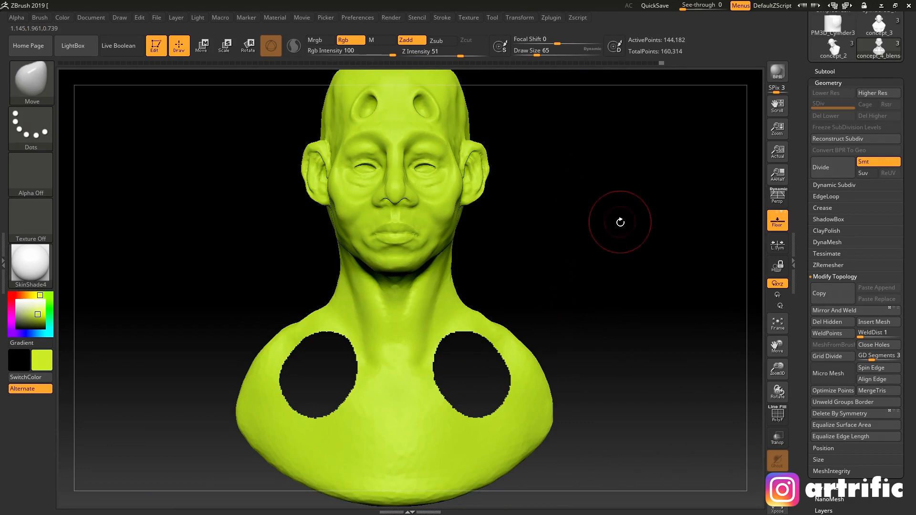
left_click_drag(618, 219, 609, 248)
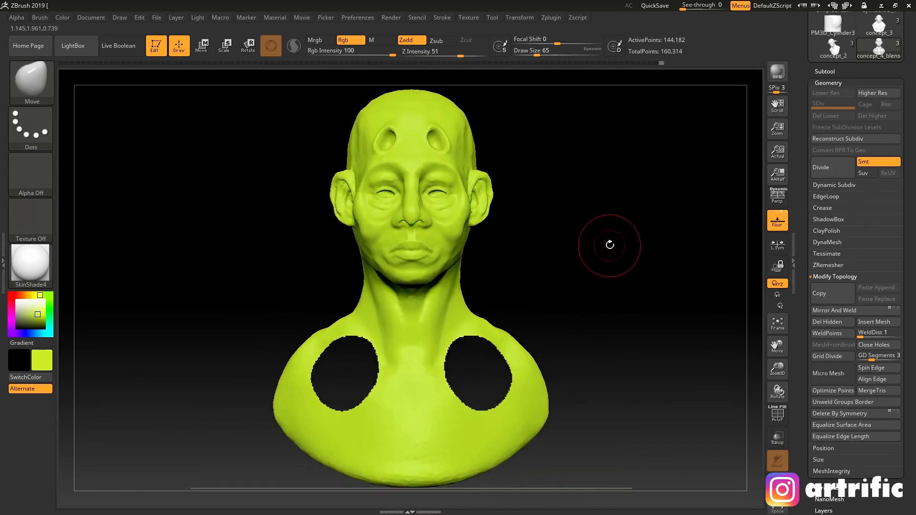